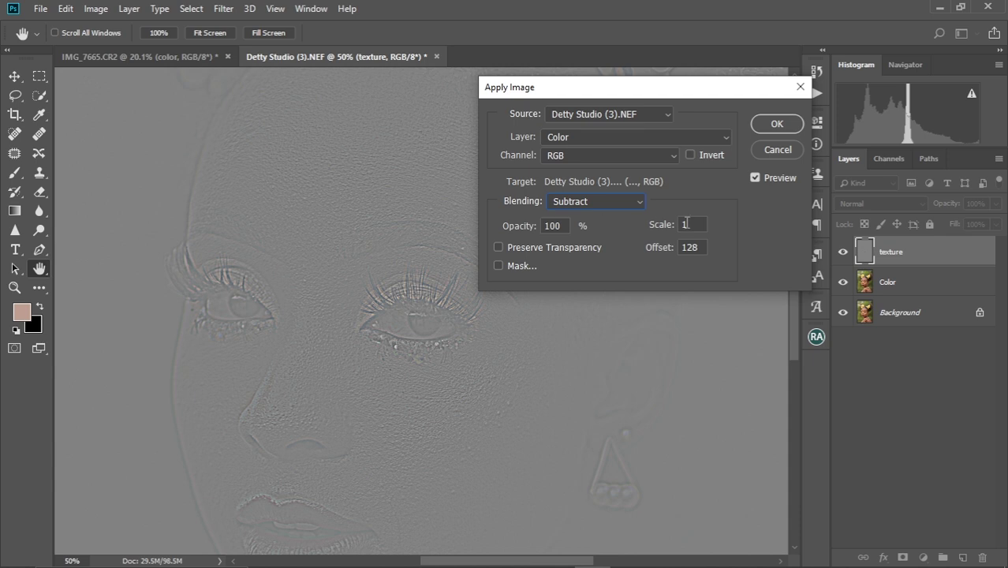
- Apply the Color layer to the texture layer with Subtract and Scale 2, and set the texture layer's blend mode to Linear Light
{"action": "double_click", "coordinate": [686, 223]}
{"action": "type", "text": "2"}
{"action": "left_click", "coordinate": [777, 123]}
{"action": "left_click", "coordinate": [877, 203]}
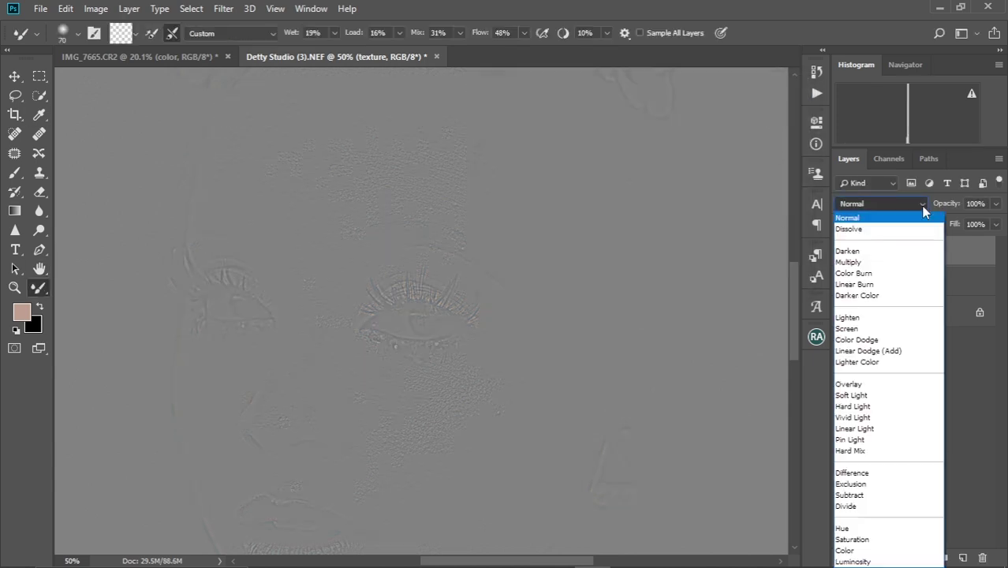
{"action": "left_click", "coordinate": [885, 428]}
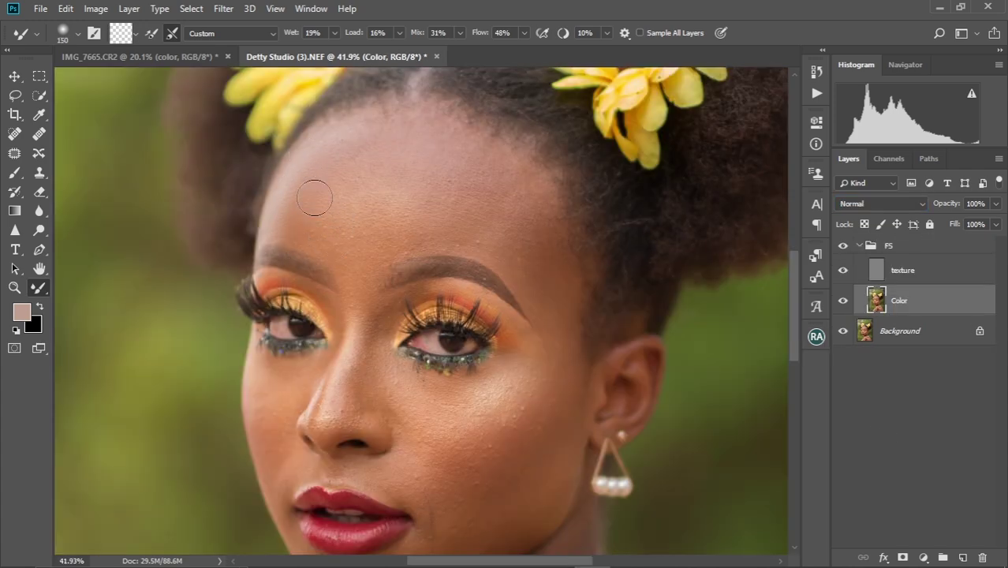
- Smooth the cheek skin below the left-hand eye on the Color layer with a 125 px Mixer Brush
{"action": "key", "text": "bracketleft"}
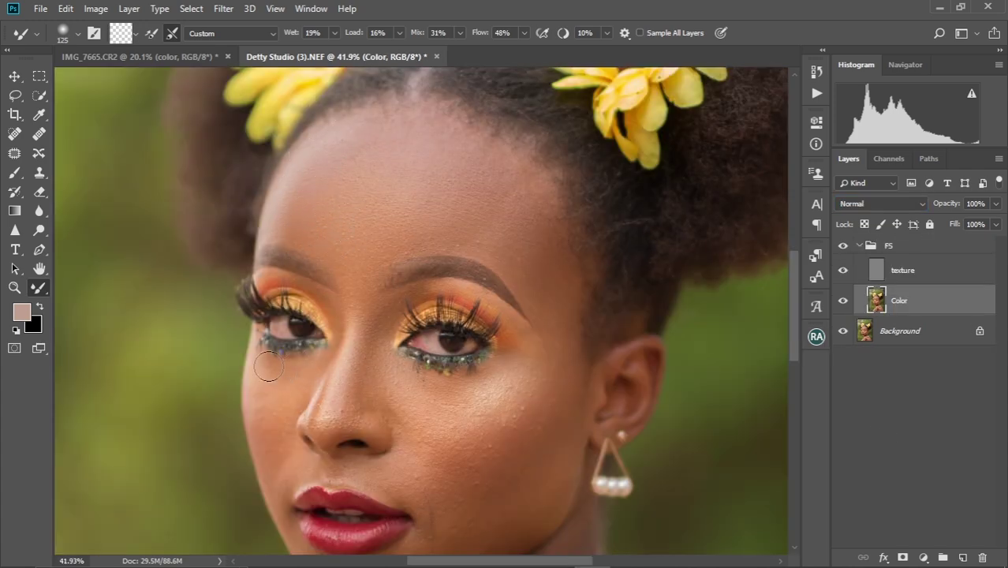
{"action": "left_click_drag", "start_coordinate": [263, 421], "coordinate": [323, 364]}
{"action": "key", "text": "bracketright"}
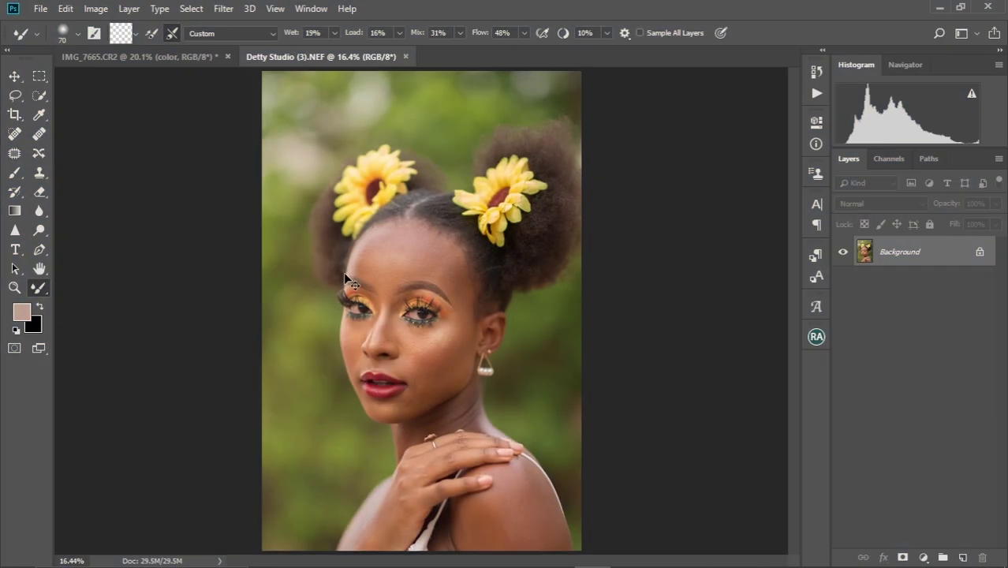
- Duplicate the Background layer twice
{"action": "key", "text": "ctrl+plus"}
{"action": "key", "text": "ctrl+plus"}
{"action": "scroll", "coordinate": [379, 342], "scroll_direction": "down", "scroll_amount": 2}
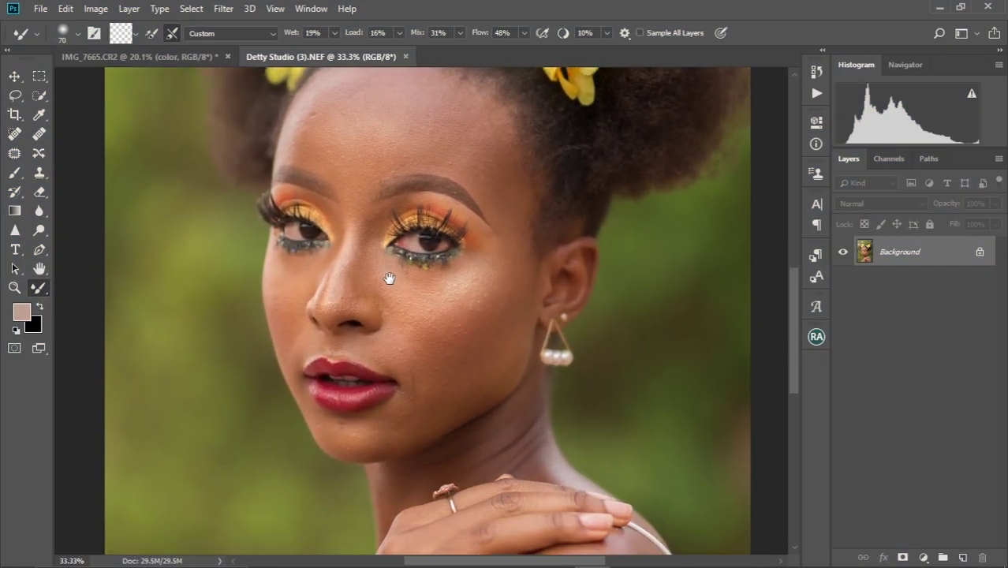
{"action": "scroll", "coordinate": [394, 297], "scroll_direction": "down", "scroll_amount": 1}
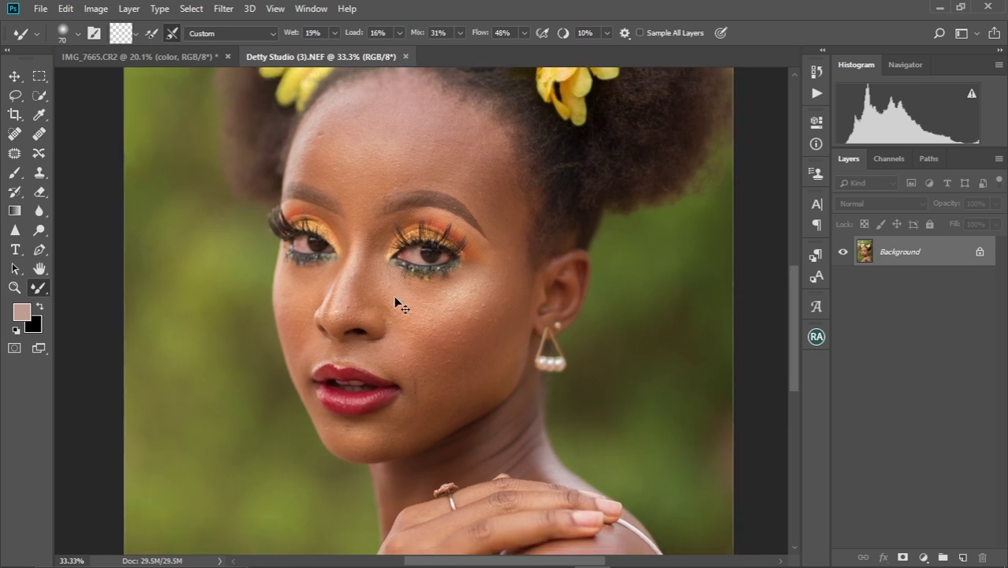
{"action": "key", "text": "ctrl+0"}
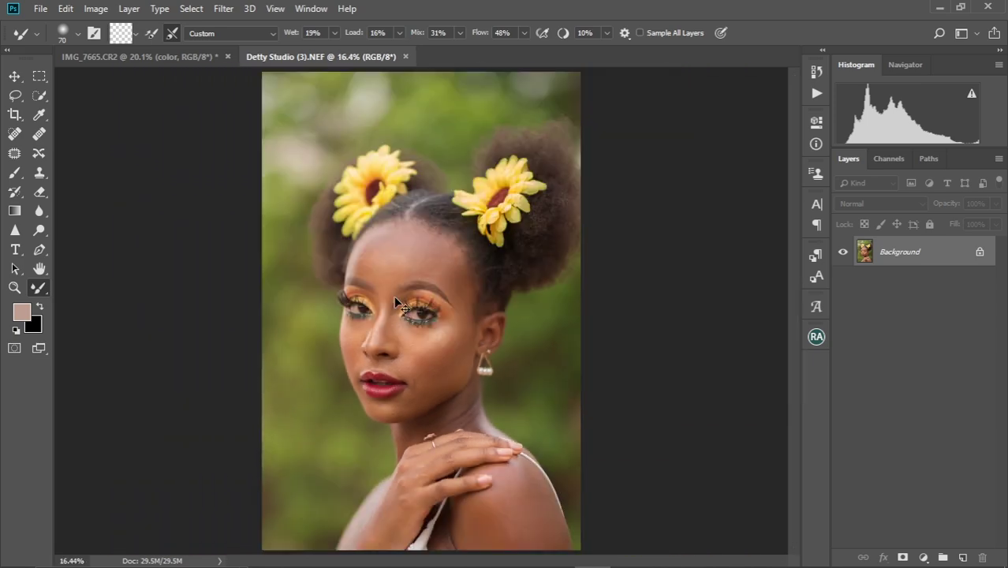
{"action": "scroll", "coordinate": [395, 297], "scroll_direction": "up", "scroll_amount": 2}
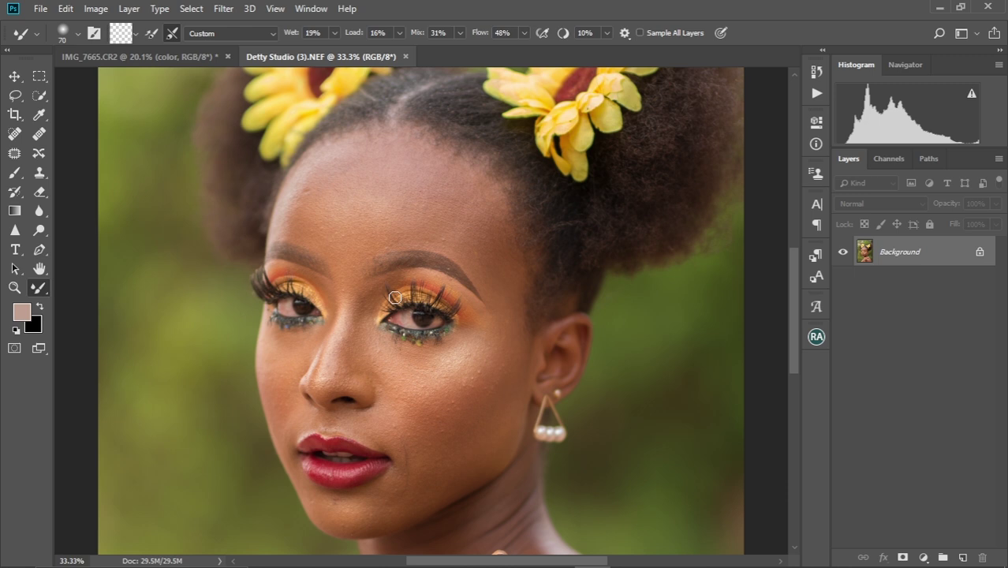
{"action": "key", "text": "ctrl+j"}
{"action": "key", "text": "ctrl+j"}
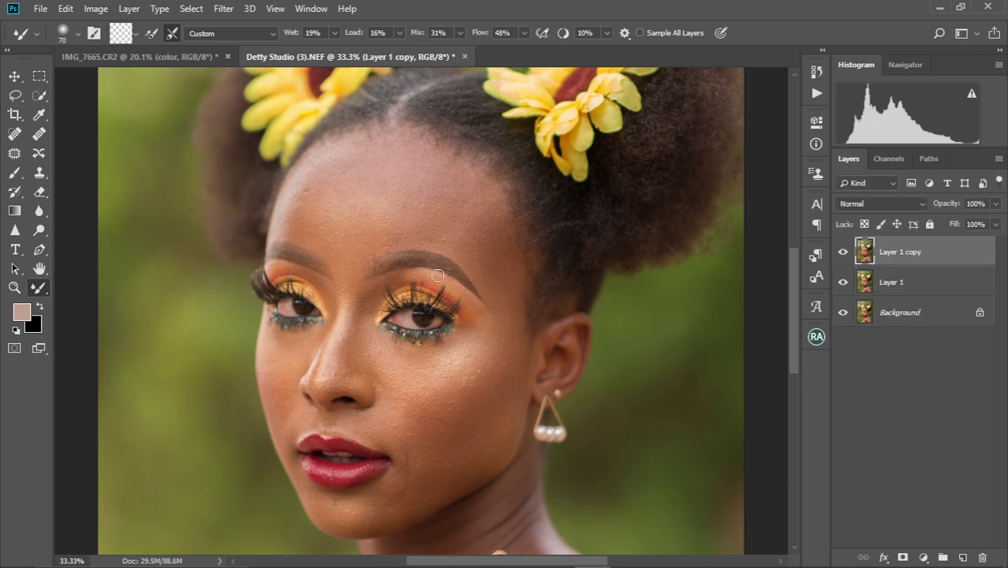
- Rename the lower duplicate layer color and the upper duplicate layer texture
{"action": "double_click", "coordinate": [891, 281]}
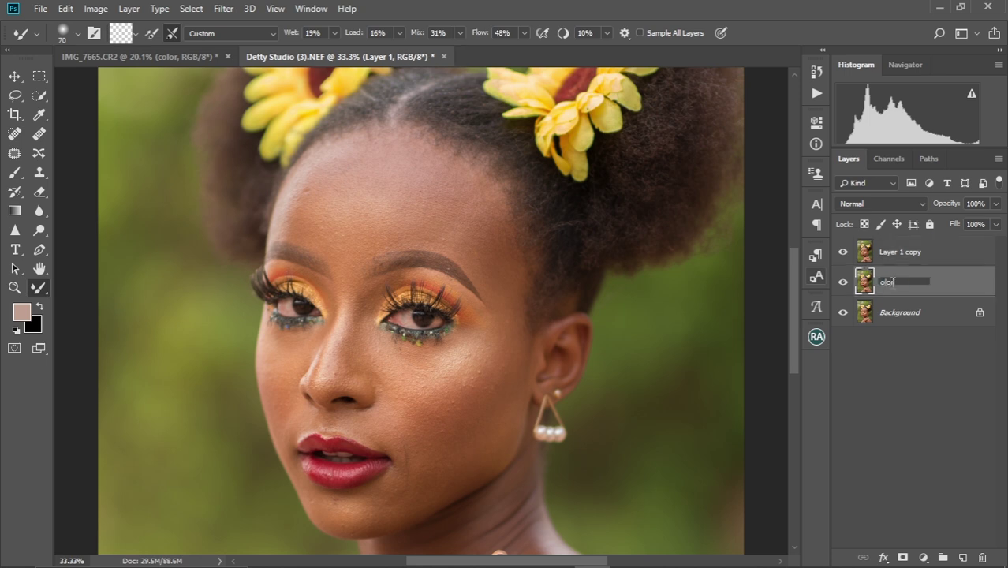
{"action": "key", "text": "Return"}
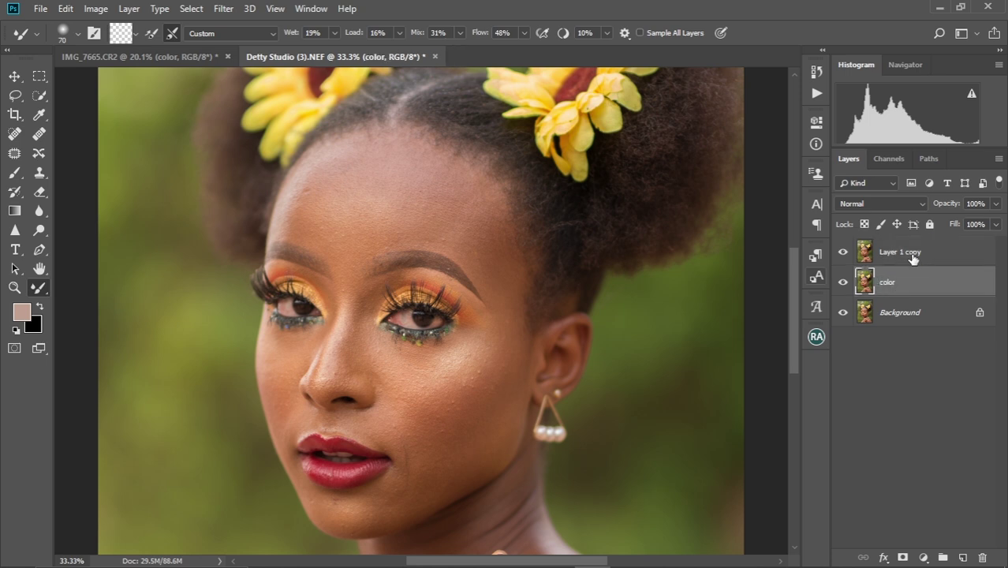
{"action": "double_click", "coordinate": [910, 254]}
{"action": "key", "text": "BackSpace"}
{"action": "type", "text": "text"}
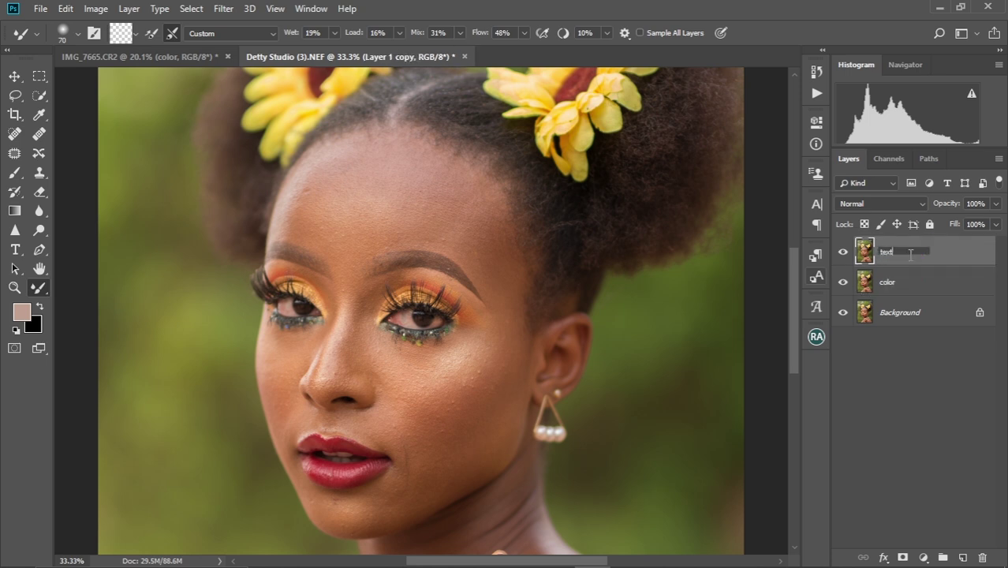
{"action": "type", "text": "ure"}
{"action": "key", "text": "Return"}
- Hide the texture layer and apply a light Gaussian Blur to the Color layer to soften the skin detail
{"action": "key", "text": "ctrl+plus"}
{"action": "left_click", "coordinate": [901, 283]}
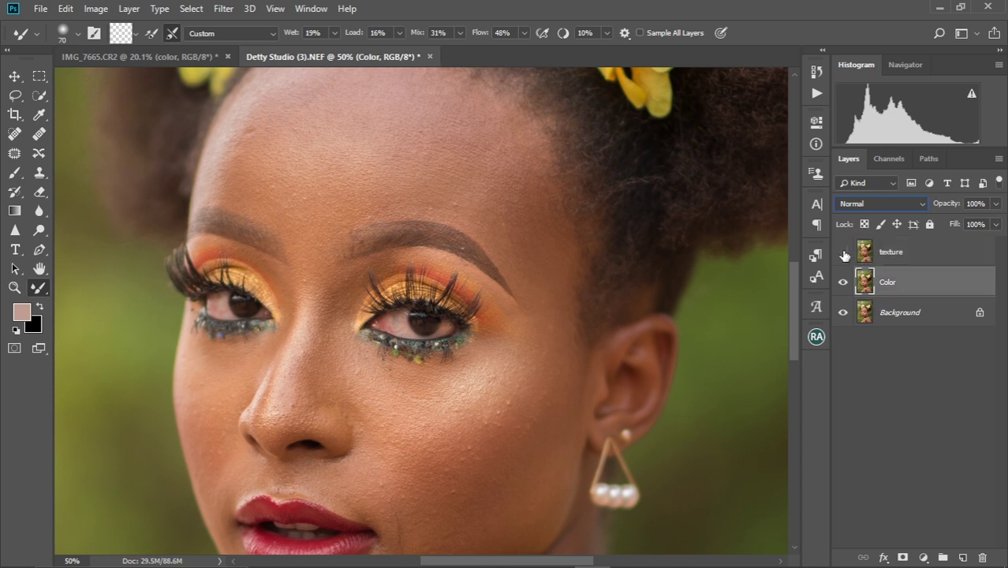
{"action": "left_click", "coordinate": [843, 253]}
{"action": "left_click", "coordinate": [224, 9]}
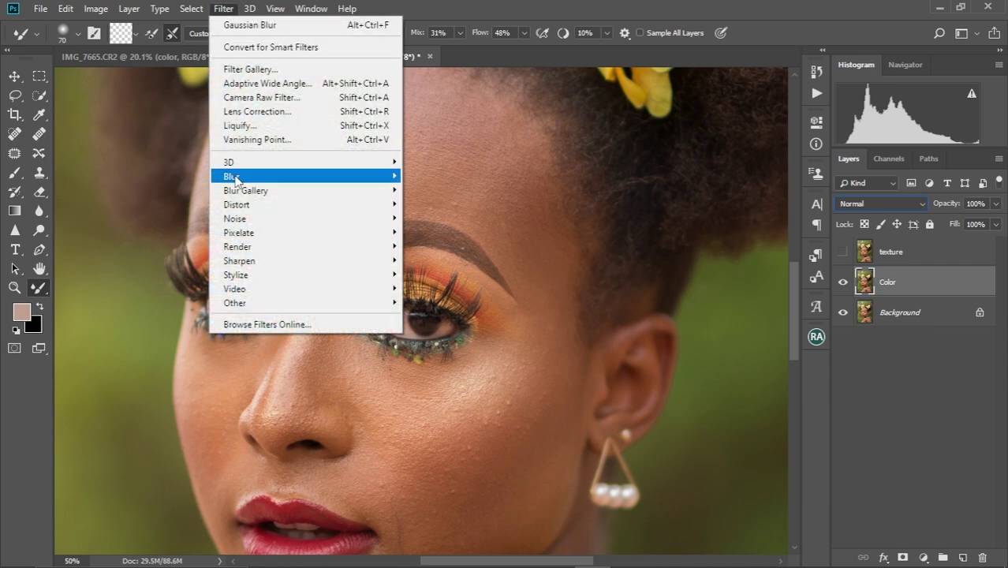
{"action": "mouse_move", "coordinate": [234, 178]}
{"action": "left_click", "coordinate": [441, 99]}
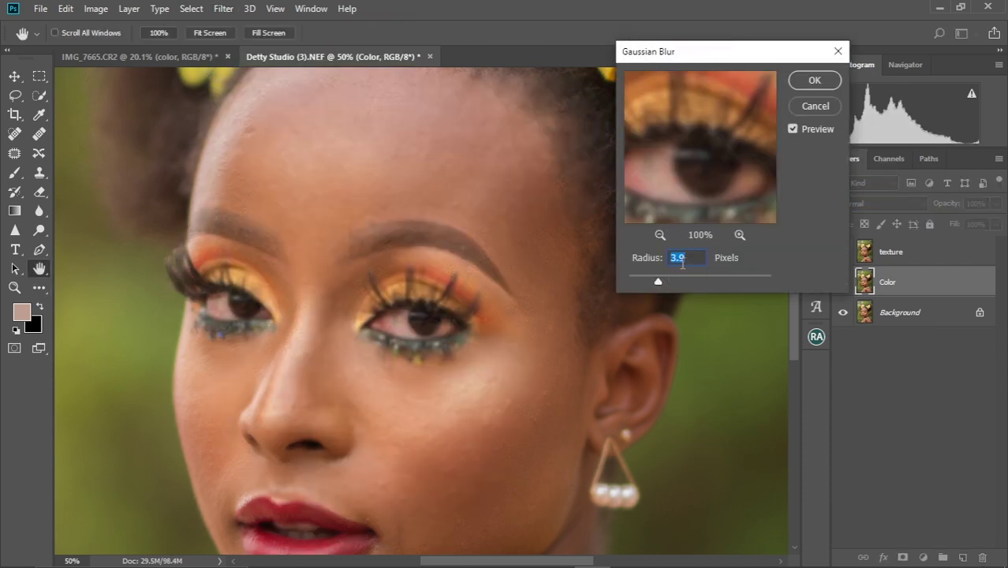
{"action": "left_click_drag", "start_coordinate": [658, 283], "coordinate": [655, 286]}
{"action": "left_click", "coordinate": [812, 84]}
{"action": "key", "text": "b"}
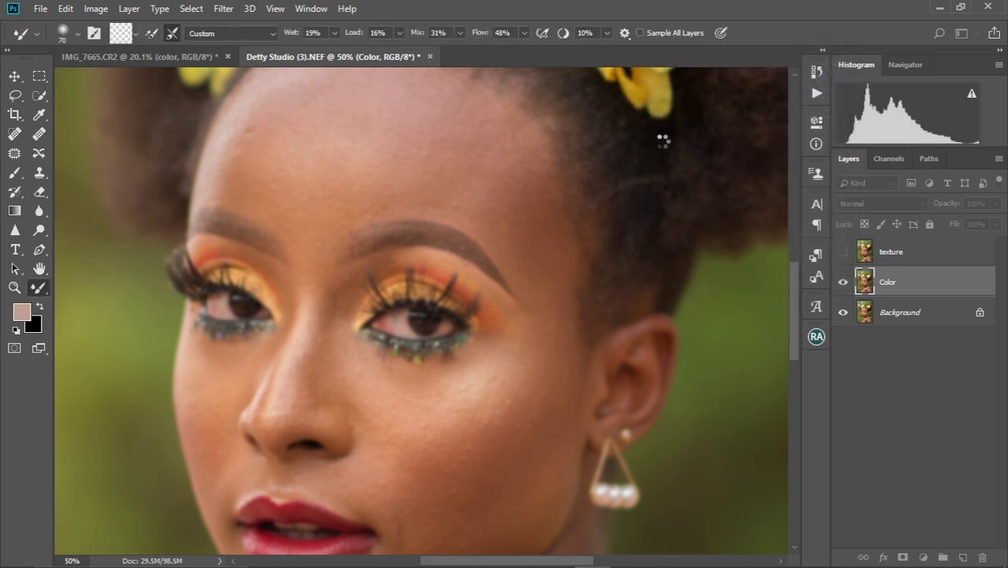
- Show the texture layer and run Apply Image on it with the Color layer as source, Subtract blending and Scale 2
{"action": "left_click", "coordinate": [903, 253]}
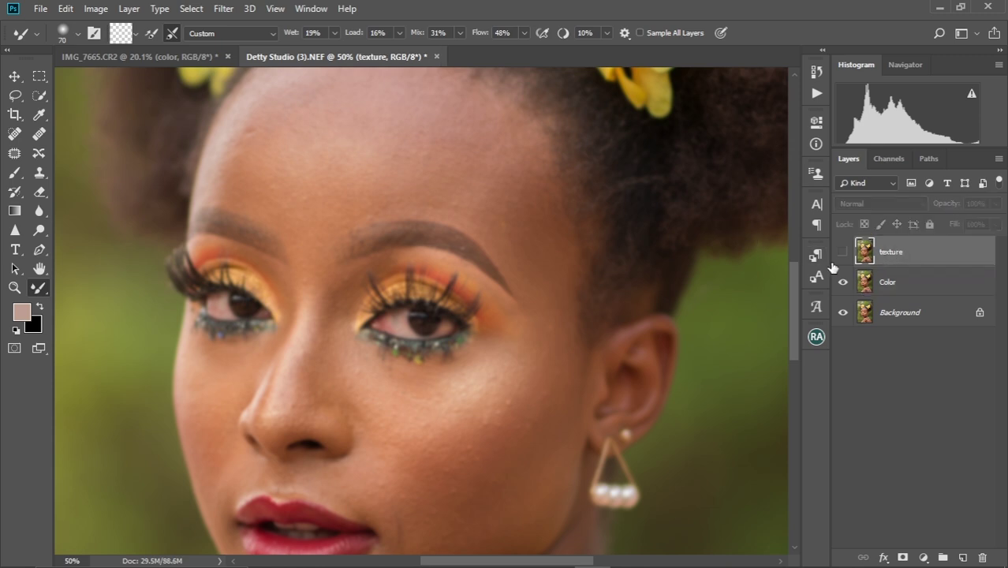
{"action": "left_click", "coordinate": [842, 251]}
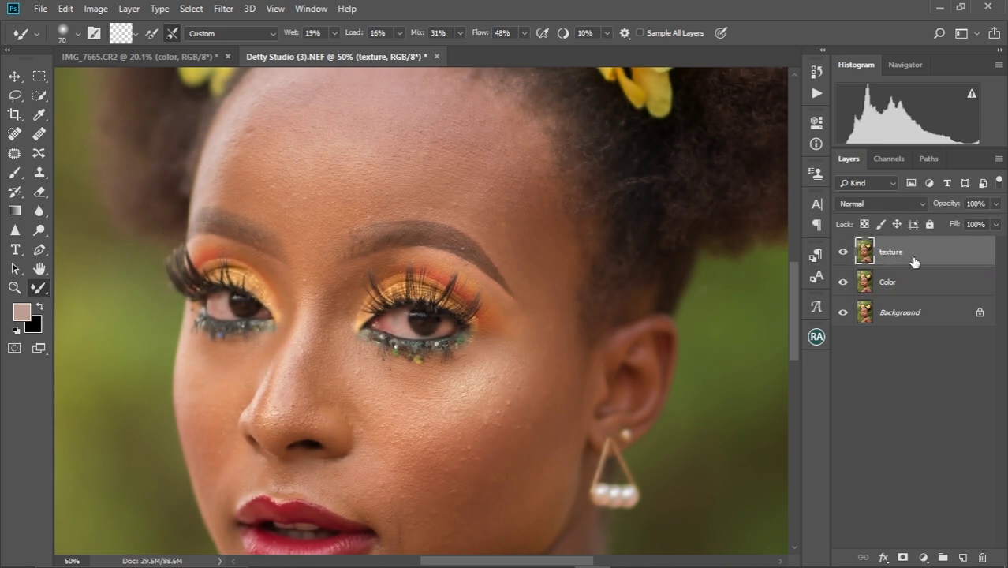
{"action": "left_click", "coordinate": [94, 9]}
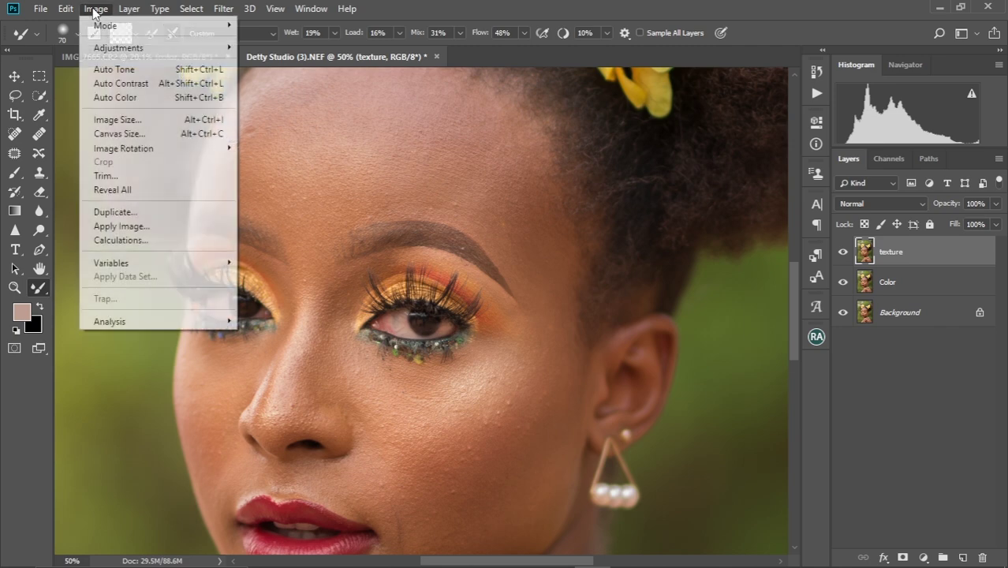
{"action": "left_click", "coordinate": [117, 227]}
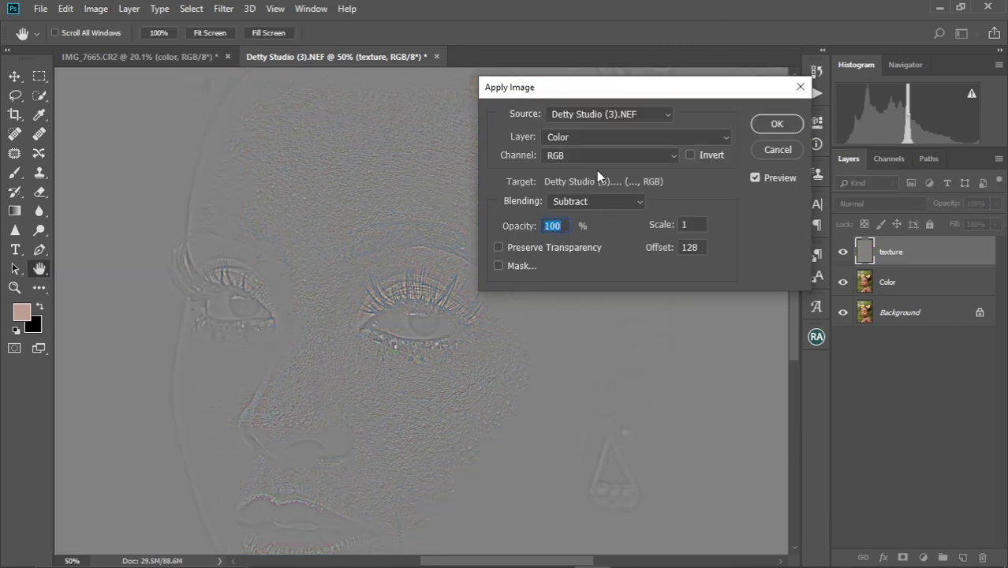
{"action": "left_click", "coordinate": [720, 141]}
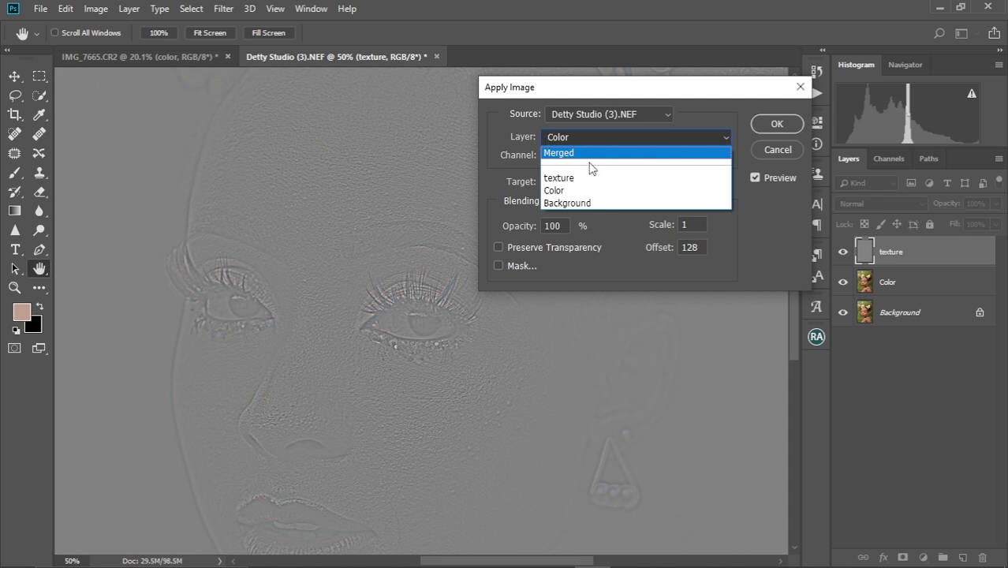
{"action": "left_click", "coordinate": [587, 191]}
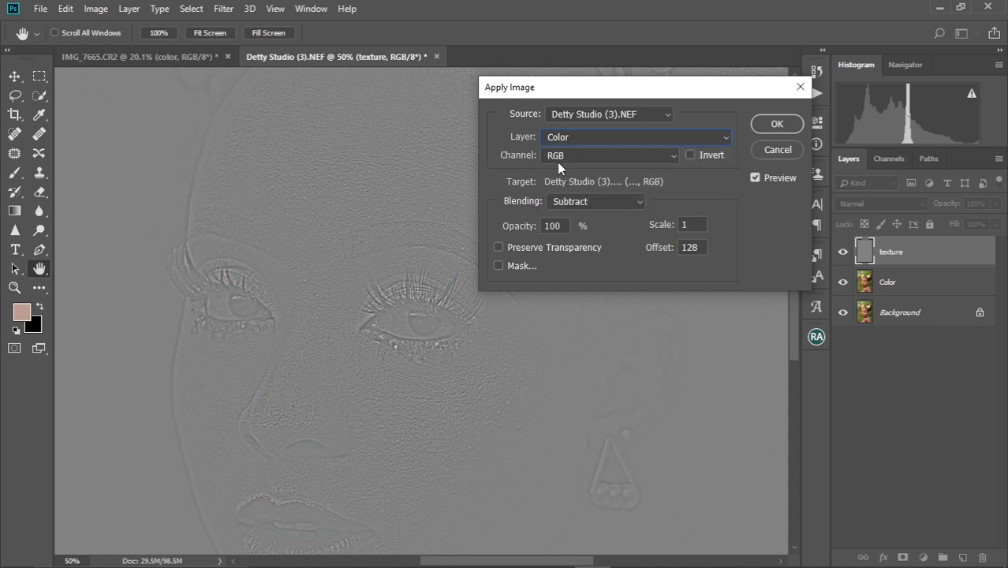
{"action": "left_click", "coordinate": [641, 202]}
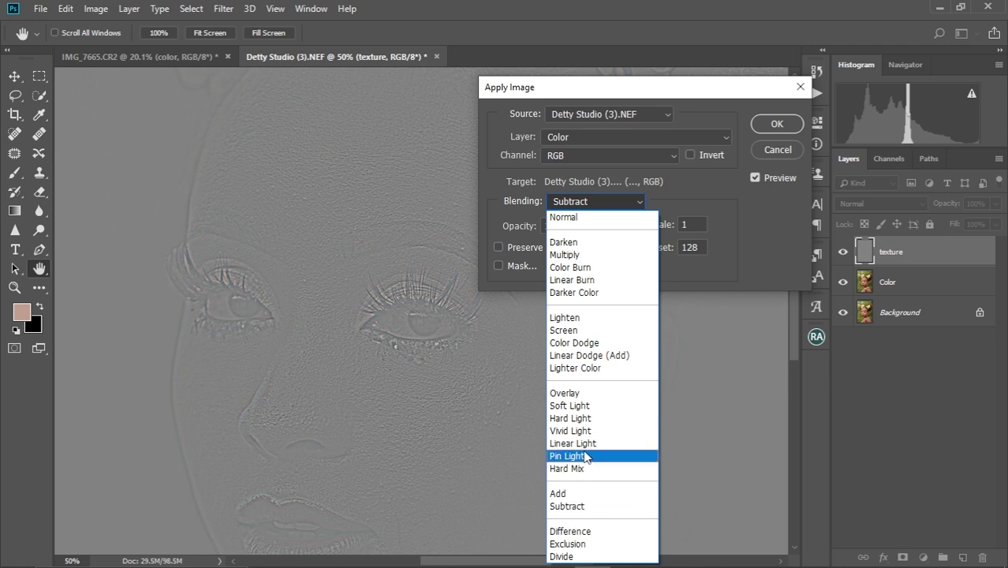
{"action": "left_click", "coordinate": [575, 505]}
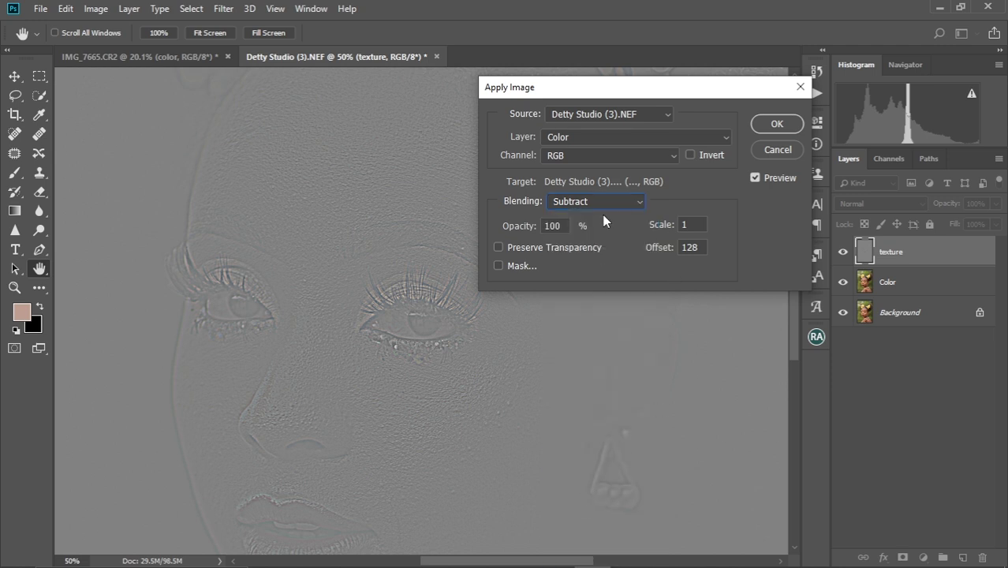
{"action": "double_click", "coordinate": [691, 225]}
{"action": "type", "text": "2"}
{"action": "left_click", "coordinate": [777, 123]}
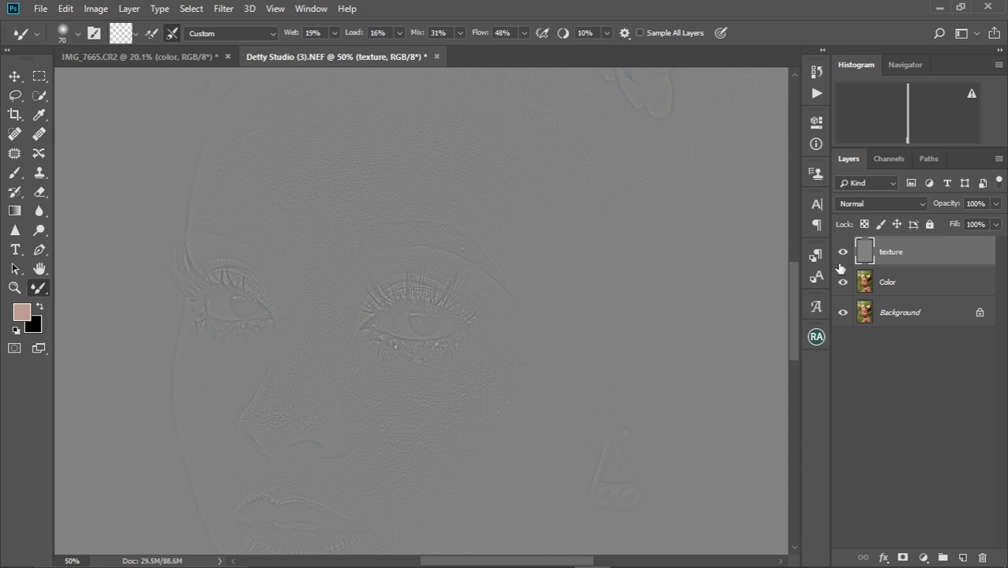
- Set the texture layer's blend mode to Linear Light
{"action": "left_click", "coordinate": [920, 203]}
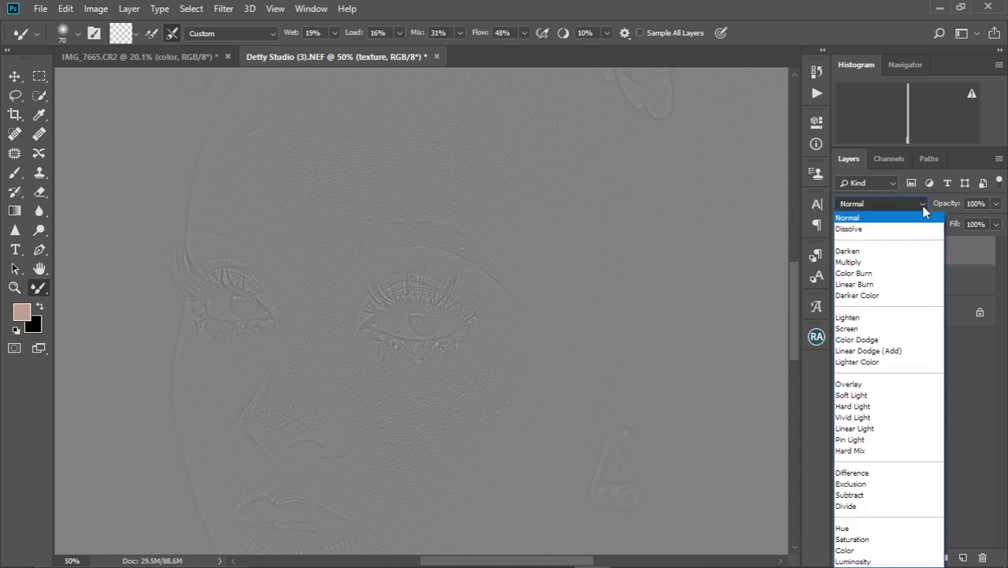
{"action": "left_click", "coordinate": [886, 429]}
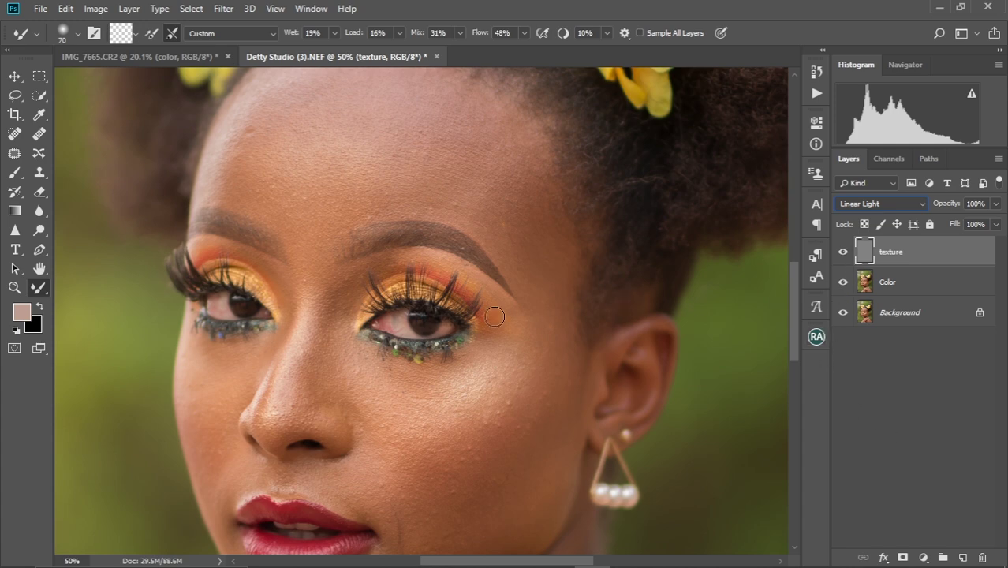
{"action": "key", "text": "ctrl+0"}
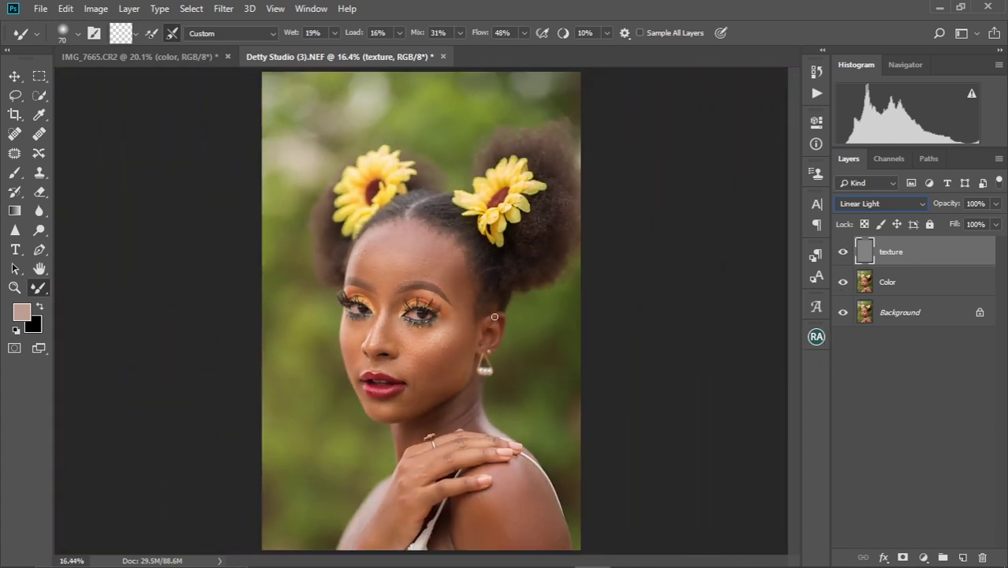
- Group the texture and Color layers and name the group FS
{"action": "key", "text": "v"}
{"action": "scroll", "coordinate": [439, 406], "scroll_direction": "up", "scroll_amount": 2}
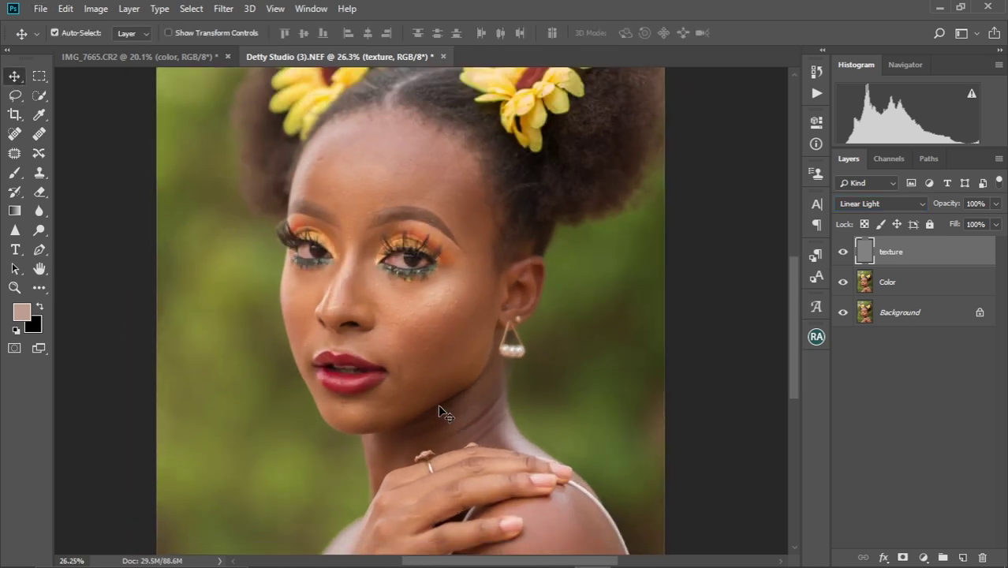
{"action": "left_click_drag", "start_coordinate": [469, 331], "coordinate": [489, 363]}
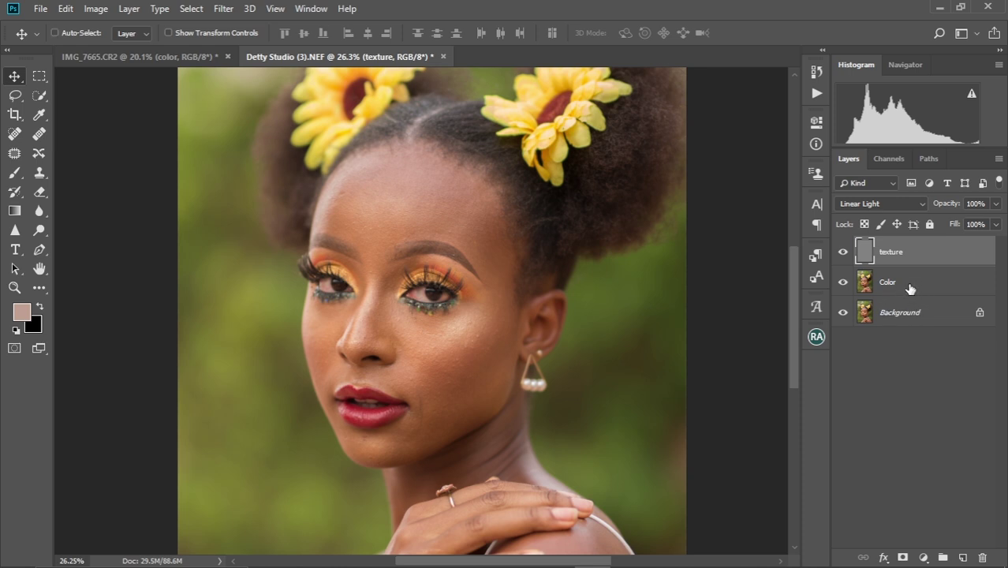
{"action": "left_click", "coordinate": [918, 290], "text": "shift"}
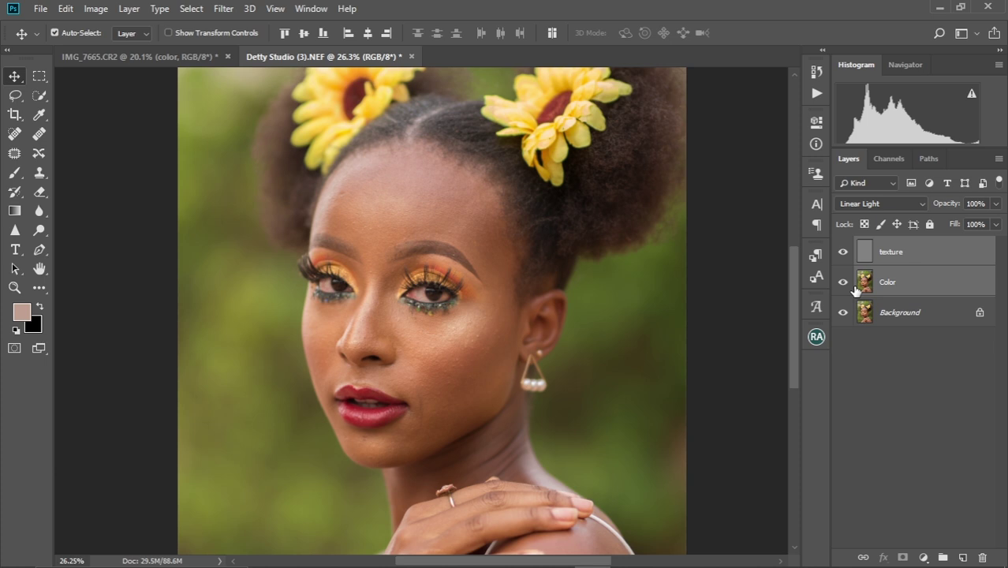
{"action": "key", "text": "ctrl+g"}
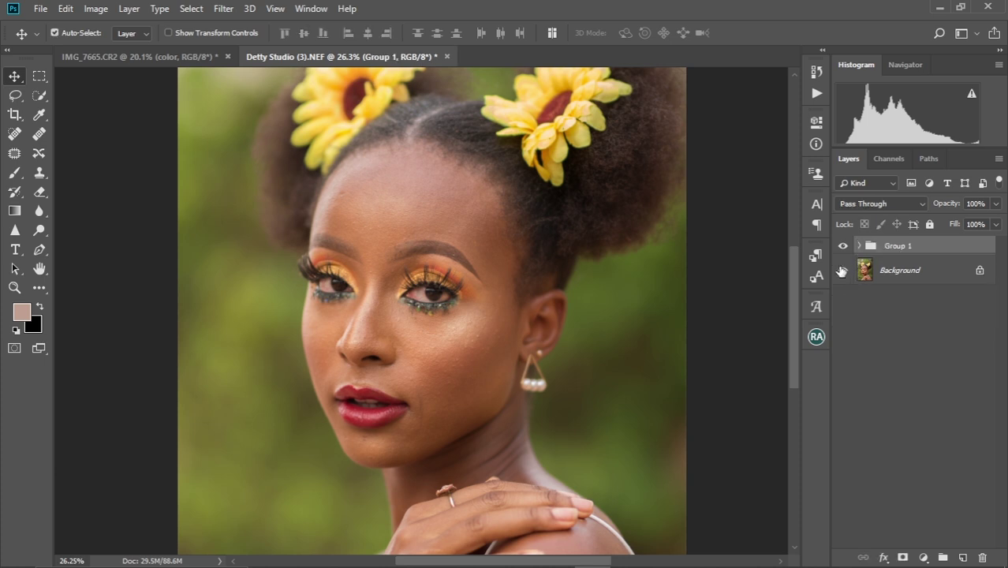
{"action": "double_click", "coordinate": [896, 247]}
{"action": "key", "text": "BackSpace"}
{"action": "type", "text": "FS"}
{"action": "key", "text": "Return"}
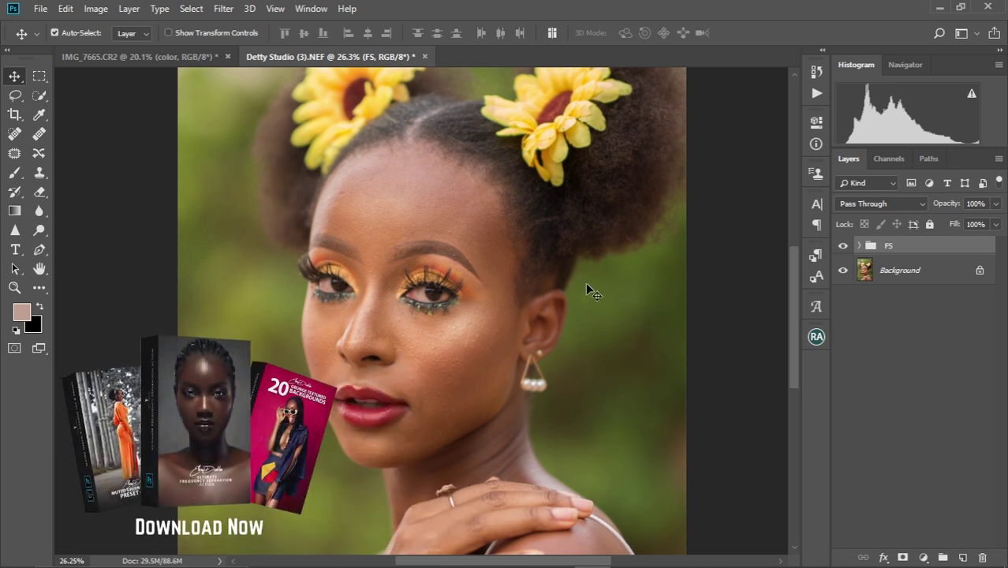
- Expand the FS group and make the Color layer active
{"action": "left_click", "coordinate": [857, 246]}
{"action": "left_click", "coordinate": [923, 303]}
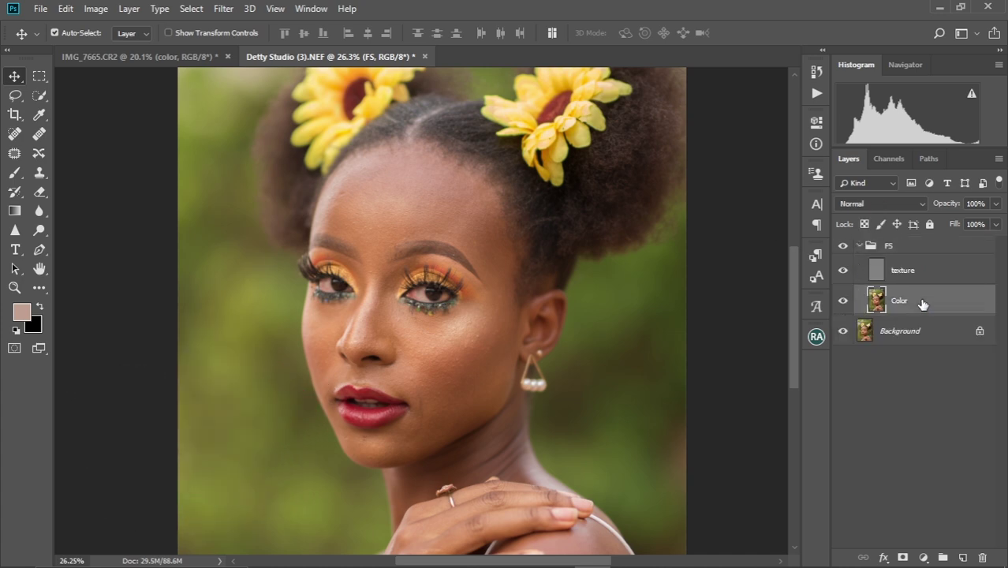
- Examine the skin texture and tonal transitions on the cheeks, nose and forehead at close range
{"action": "scroll", "coordinate": [396, 292], "scroll_direction": "up", "scroll_amount": 3}
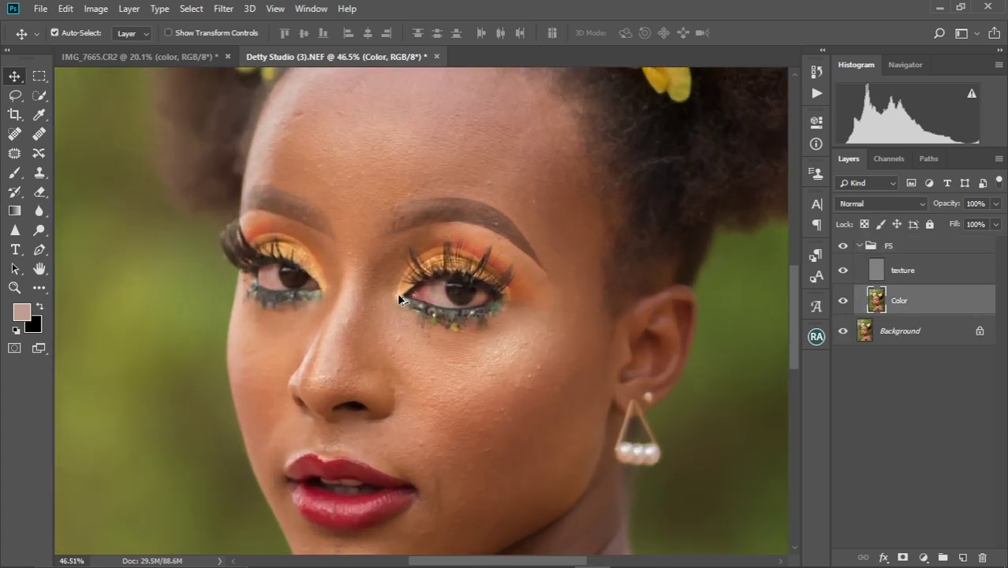
{"action": "scroll", "coordinate": [397, 292], "scroll_direction": "down", "scroll_amount": 2}
{"action": "scroll", "coordinate": [398, 296], "scroll_direction": "up", "scroll_amount": 2}
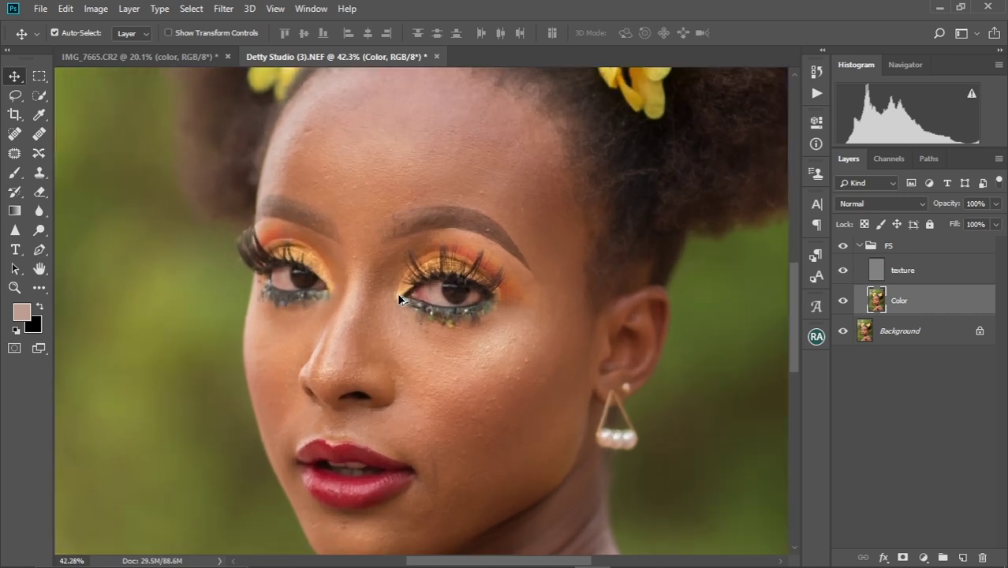
{"action": "scroll", "coordinate": [406, 319], "scroll_direction": "down", "scroll_amount": 1}
{"action": "scroll", "coordinate": [432, 310], "scroll_direction": "up", "scroll_amount": 1}
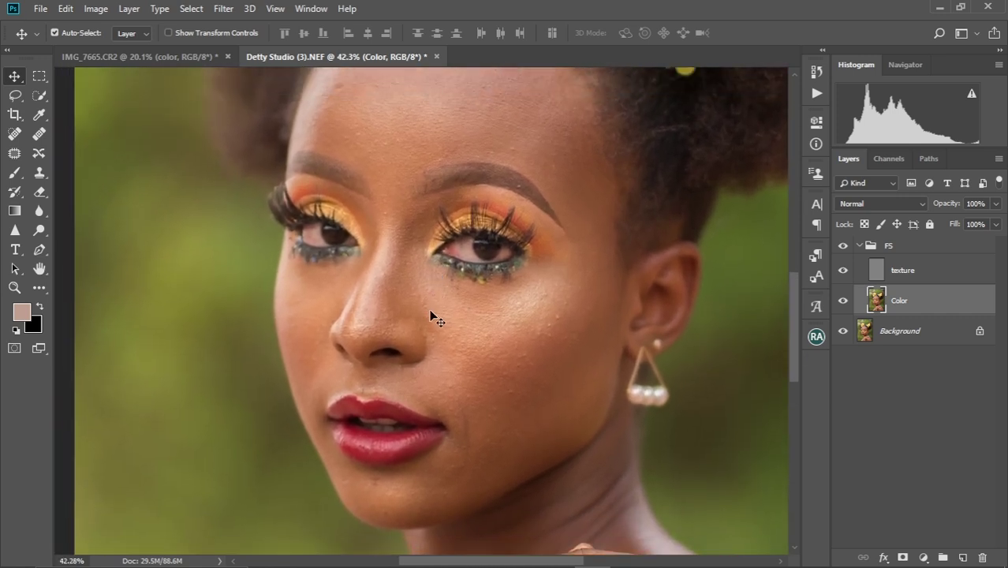
{"action": "scroll", "coordinate": [431, 316], "scroll_direction": "down", "scroll_amount": 1}
{"action": "left_click_drag", "start_coordinate": [432, 287], "coordinate": [430, 315]}
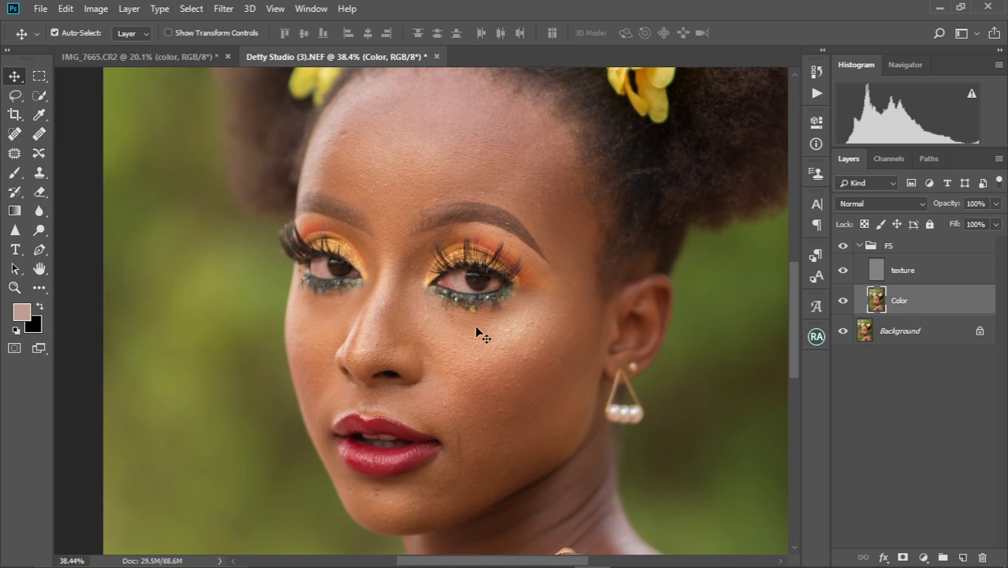
{"action": "scroll", "coordinate": [435, 332], "scroll_direction": "up", "scroll_amount": 7}
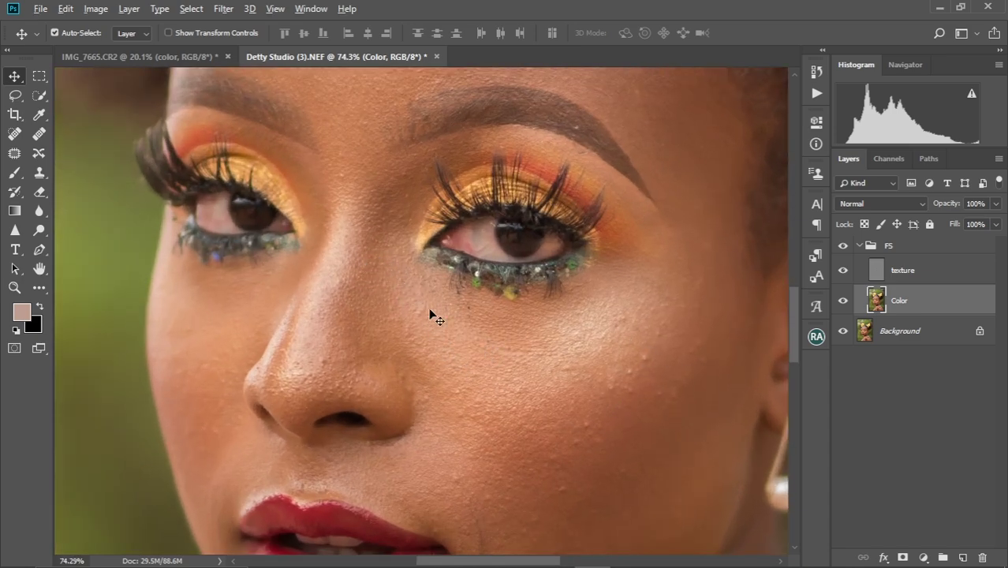
{"action": "scroll", "coordinate": [430, 314], "scroll_direction": "down", "scroll_amount": 5}
{"action": "scroll", "coordinate": [430, 314], "scroll_direction": "up", "scroll_amount": 2}
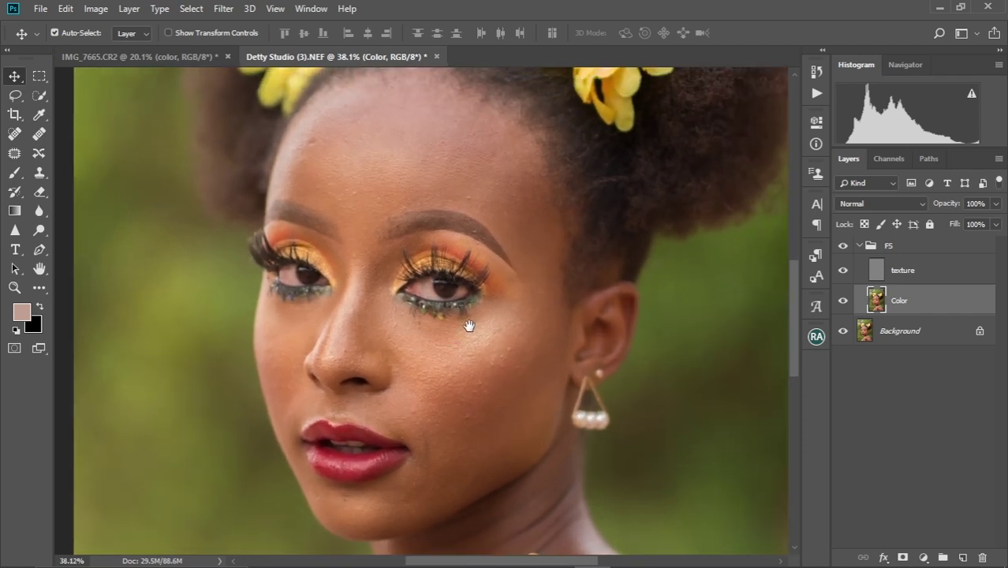
{"action": "left_click_drag", "start_coordinate": [468, 325], "coordinate": [464, 332]}
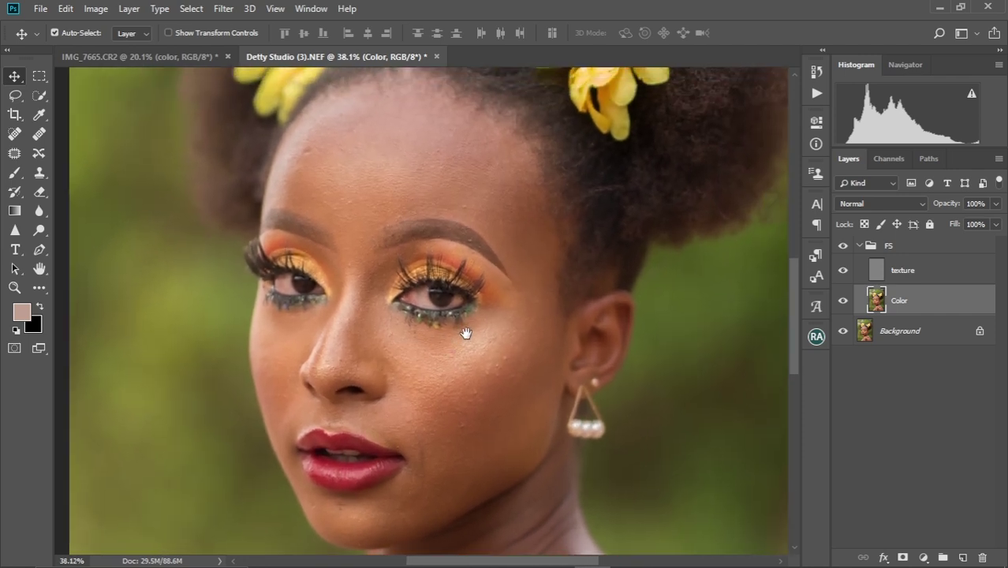
- Activate the Mixer Brush, check its Soft Round tip, and clean the brush, keeping the Custom blending preset
{"action": "left_click", "coordinate": [36, 287]}
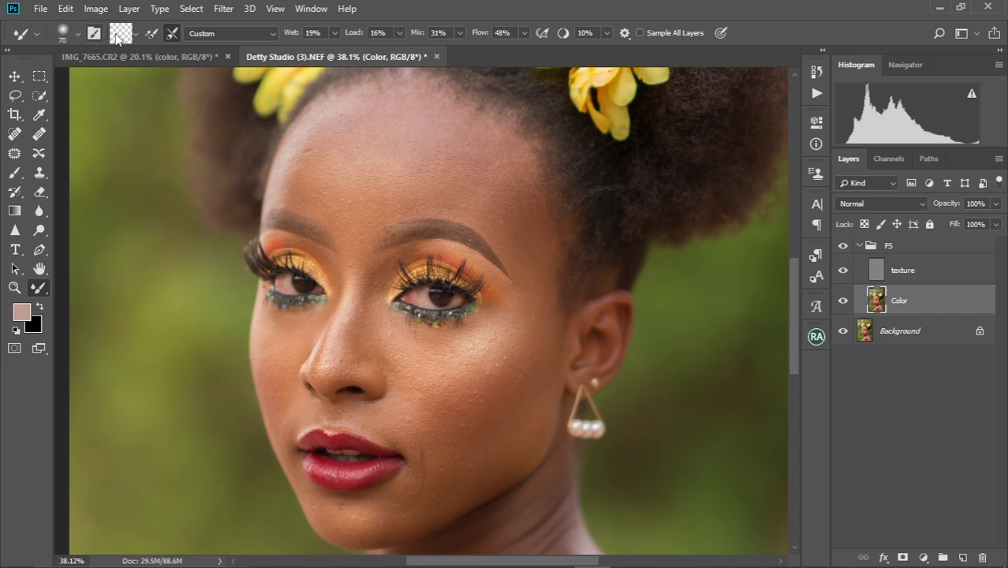
{"action": "left_click", "coordinate": [71, 35]}
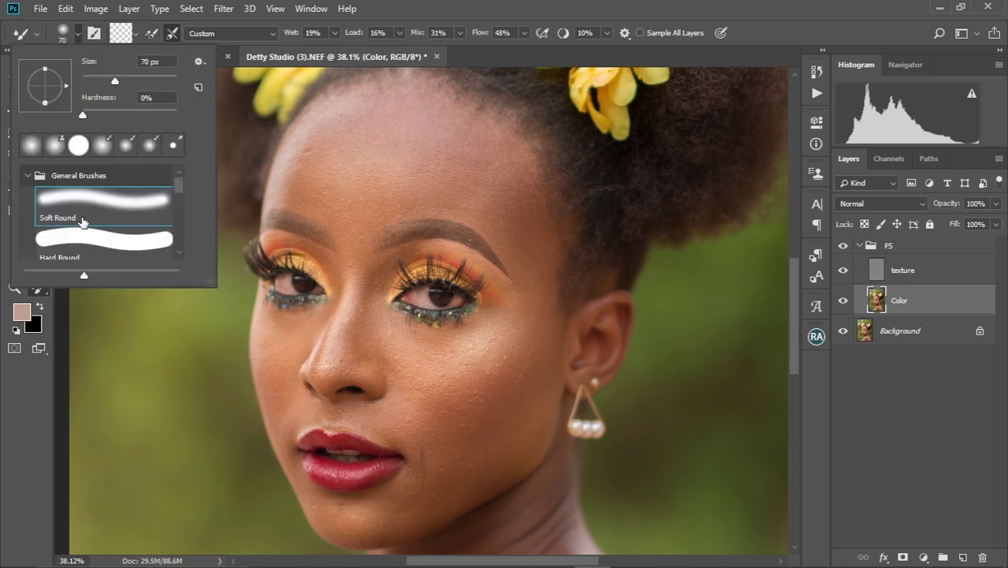
{"action": "left_click", "coordinate": [78, 35]}
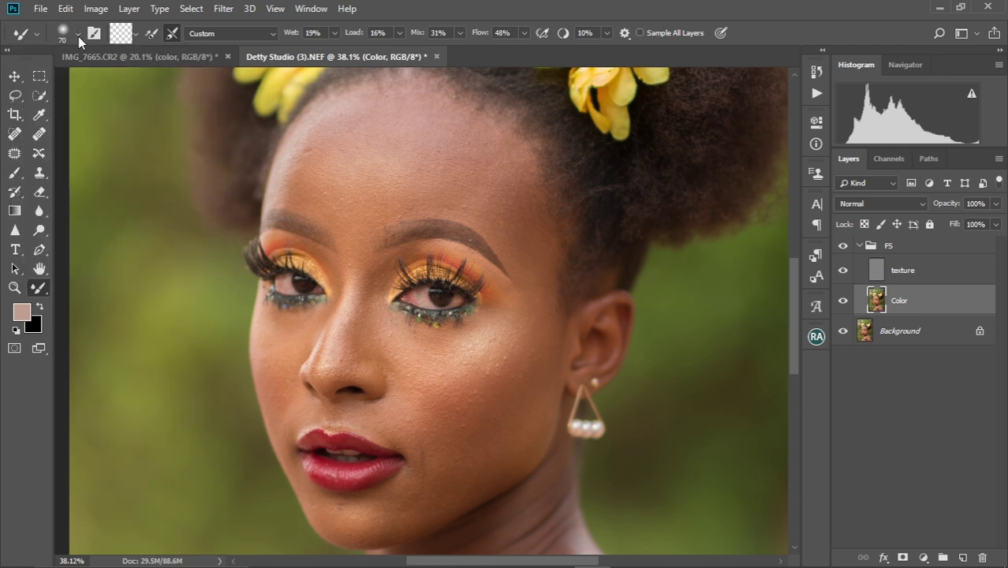
{"action": "left_click", "coordinate": [136, 34]}
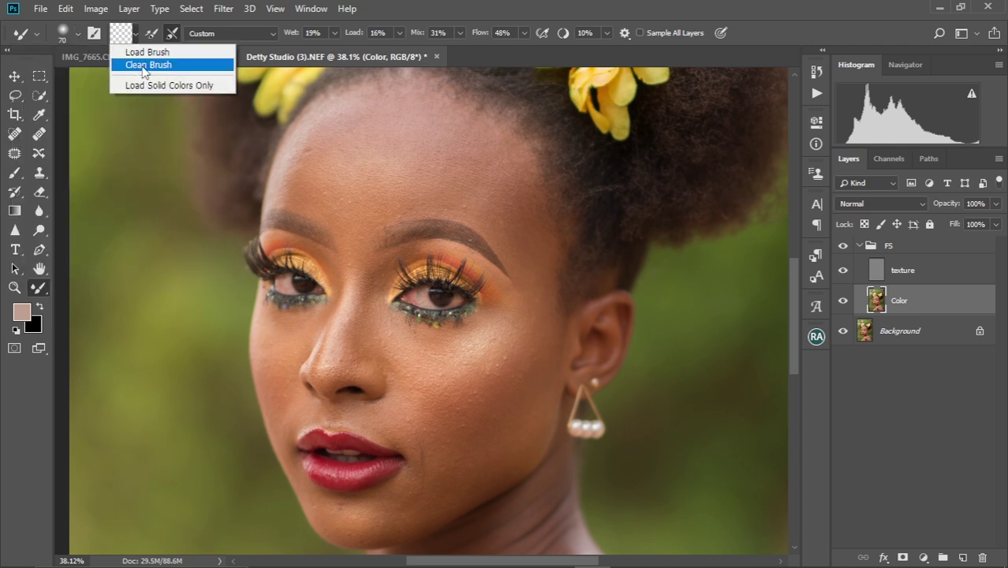
{"action": "left_click", "coordinate": [136, 68]}
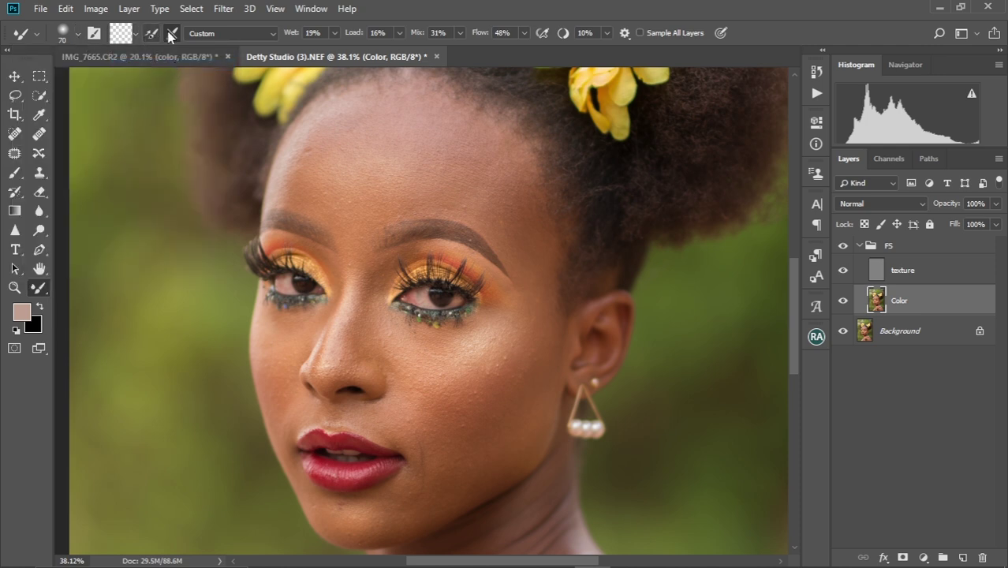
{"action": "left_click", "coordinate": [271, 33]}
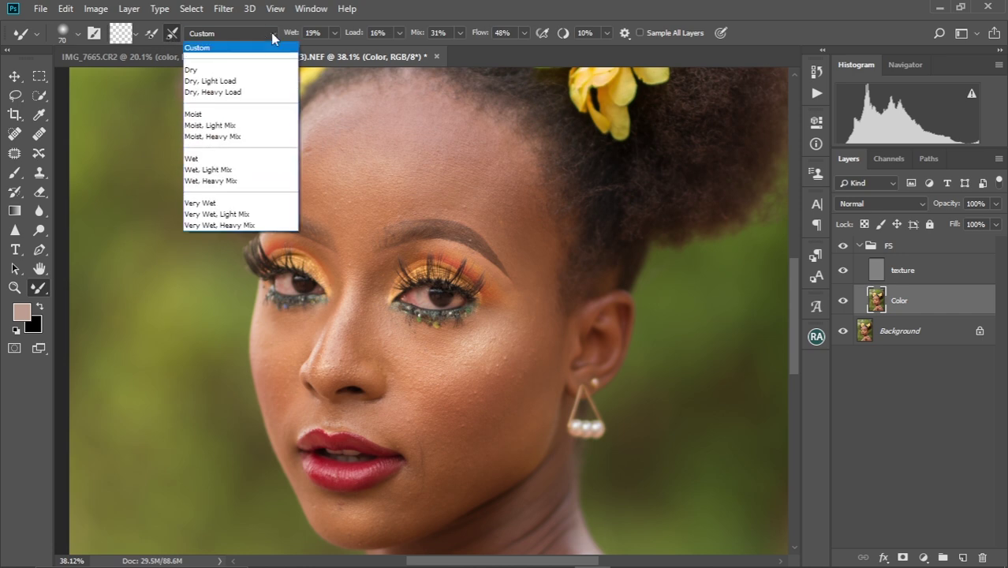
{"action": "left_click", "coordinate": [274, 33]}
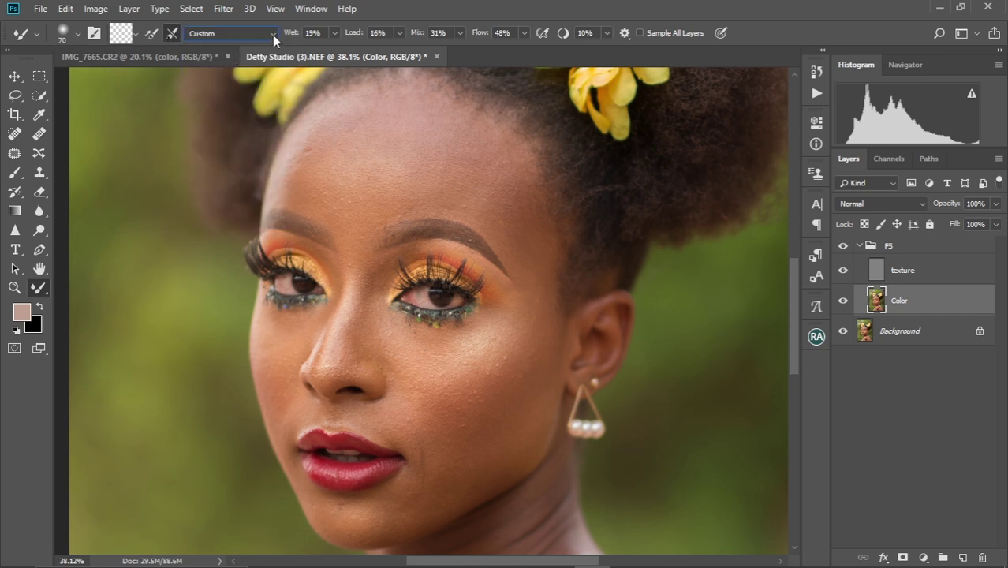
- Set the Mixer Brush size to 200 px for working on the forehead
{"action": "scroll", "coordinate": [312, 33], "scroll_direction": "down", "scroll_amount": 4}
{"action": "key", "text": "bracketright"}
{"action": "key", "text": "bracketright"}
{"action": "key", "text": "bracketright"}
{"action": "key", "text": "bracketright"}
{"action": "key", "text": "bracketright"}
{"action": "key", "text": "bracketright"}
{"action": "key", "text": "bracketright"}
{"action": "key", "text": "bracketright"}
{"action": "key", "text": "bracketright"}
{"action": "left_click_drag", "start_coordinate": [370, 184], "coordinate": [365, 238]}
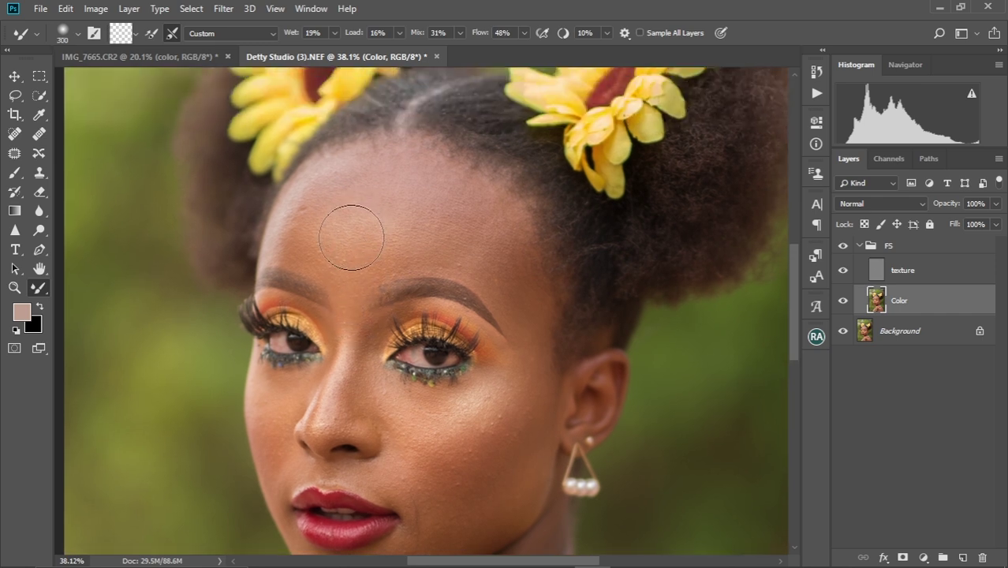
{"action": "key", "text": "bracketright"}
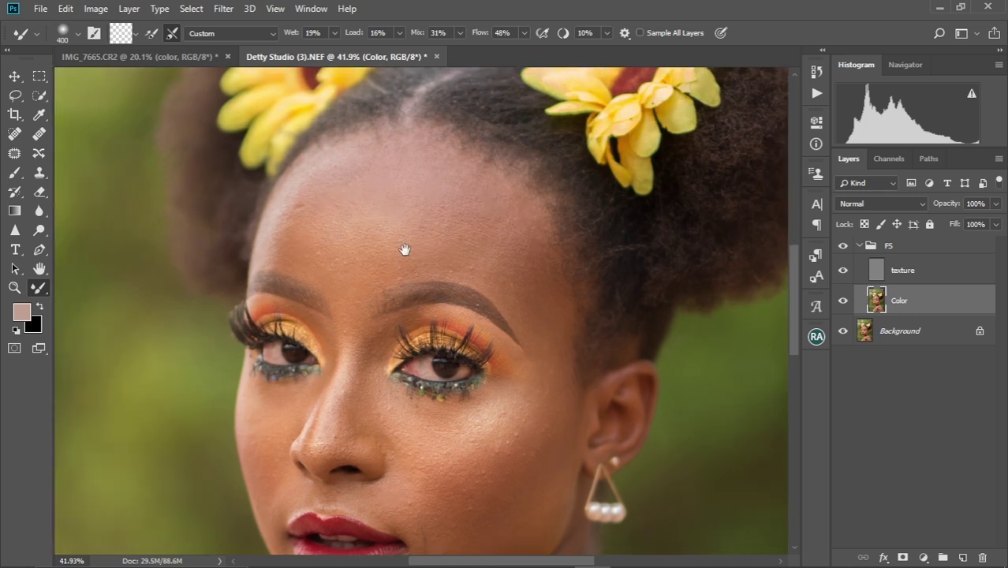
{"action": "left_click_drag", "start_coordinate": [403, 248], "coordinate": [411, 227]}
{"action": "key", "text": "bracketleft"}
{"action": "key", "text": "bracketleft"}
{"action": "key", "text": "bracketleft"}
{"action": "key", "text": "bracketleft"}
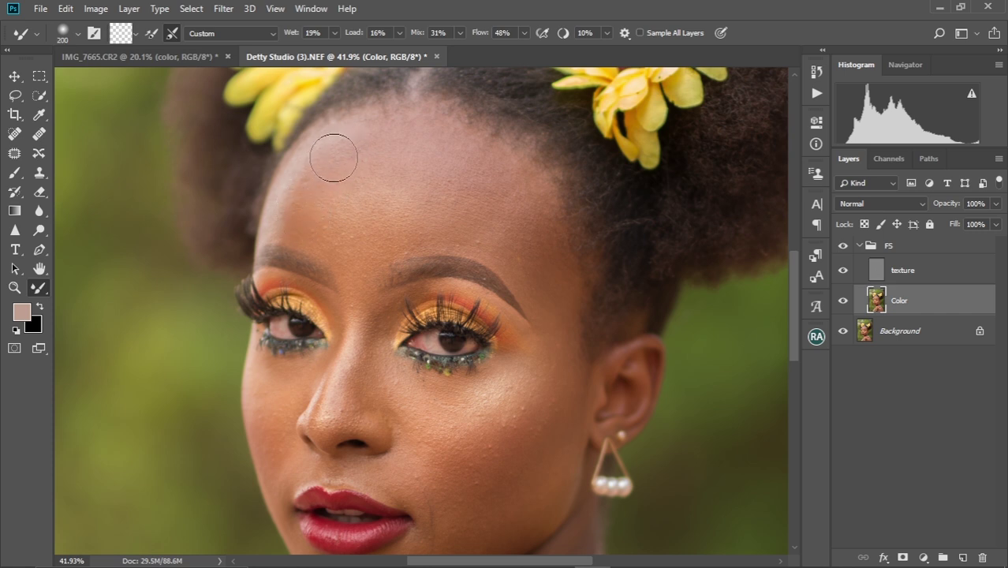
- Blend the skin tones across the upper forehead and along the hairline on the Color layer, adapting the Mixer Brush size to each area
{"action": "key", "text": "bracketleft"}
{"action": "key", "text": "bracketleft"}
{"action": "key", "text": "bracketleft"}
{"action": "key", "text": "bracketleft"}
{"action": "key", "text": "bracketright"}
{"action": "key", "text": "bracketright"}
{"action": "key", "text": "bracketleft"}
{"action": "key", "text": "bracketleft"}
{"action": "key", "text": "bracketright"}
{"action": "key", "text": "bracketright"}
{"action": "key", "text": "bracketright"}
{"action": "key", "text": "bracketright"}
{"action": "key", "text": "bracketleft"}
{"action": "key", "text": "bracketleft"}
{"action": "key", "text": "bracketright"}
{"action": "key", "text": "bracketright"}
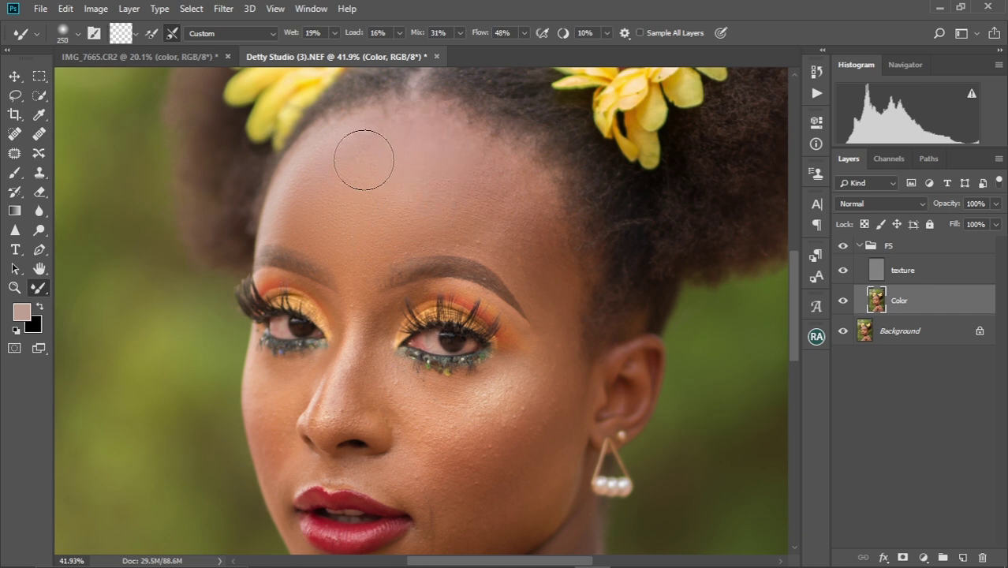
- Even out the rest of the forehead and the temple beside the ear with Mixer Brush strokes of varying size
{"action": "key", "text": "bracketleft"}
{"action": "key", "text": "bracketleft"}
{"action": "key", "text": "bracketright"}
{"action": "key", "text": "bracketleft"}
{"action": "key", "text": "bracketleft"}
{"action": "key", "text": "bracketright"}
{"action": "key", "text": "bracketright"}
{"action": "key", "text": "bracketright"}
{"action": "mouse_move", "coordinate": [388, 122]}
{"action": "left_mouse_down"}
{"action": "mouse_move", "coordinate": [341, 159]}
{"action": "mouse_move", "coordinate": [360, 180]}
{"action": "mouse_move", "coordinate": [382, 157]}
{"action": "mouse_move", "coordinate": [386, 173]}
{"action": "mouse_move", "coordinate": [414, 160]}
{"action": "mouse_move", "coordinate": [453, 188]}
{"action": "mouse_move", "coordinate": [461, 216]}
{"action": "mouse_move", "coordinate": [475, 209]}
{"action": "mouse_move", "coordinate": [483, 235]}
{"action": "mouse_move", "coordinate": [520, 198]}
{"action": "mouse_move", "coordinate": [518, 258]}
{"action": "left_mouse_up"}
{"action": "mouse_move", "coordinate": [578, 235]}
{"action": "left_mouse_down"}
{"action": "mouse_move", "coordinate": [540, 204]}
{"action": "mouse_move", "coordinate": [545, 238]}
{"action": "mouse_move", "coordinate": [534, 254]}
{"action": "mouse_move", "coordinate": [541, 230]}
{"action": "mouse_move", "coordinate": [530, 272]}
{"action": "mouse_move", "coordinate": [512, 205]}
{"action": "mouse_move", "coordinate": [461, 232]}
{"action": "left_mouse_up"}
{"action": "key", "text": "bracketleft"}
{"action": "key", "text": "bracketleft"}
{"action": "key", "text": "bracketright"}
{"action": "key", "text": "bracketright"}
{"action": "mouse_move", "coordinate": [473, 195]}
{"action": "left_mouse_down"}
{"action": "mouse_move", "coordinate": [432, 235]}
{"action": "mouse_move", "coordinate": [445, 203]}
{"action": "mouse_move", "coordinate": [428, 215]}
{"action": "mouse_move", "coordinate": [486, 190]}
{"action": "mouse_move", "coordinate": [487, 214]}
{"action": "mouse_move", "coordinate": [522, 216]}
{"action": "mouse_move", "coordinate": [526, 255]}
{"action": "mouse_move", "coordinate": [534, 231]}
{"action": "mouse_move", "coordinate": [529, 276]}
{"action": "mouse_move", "coordinate": [526, 258]}
{"action": "mouse_move", "coordinate": [544, 263]}
{"action": "mouse_move", "coordinate": [544, 294]}
{"action": "mouse_move", "coordinate": [545, 233]}
{"action": "mouse_move", "coordinate": [538, 287]}
{"action": "mouse_move", "coordinate": [567, 312]}
{"action": "left_mouse_up"}
{"action": "key", "text": "bracketleft"}
{"action": "key", "text": "bracketleft"}
{"action": "key", "text": "bracketright"}
{"action": "key", "text": "bracketright"}
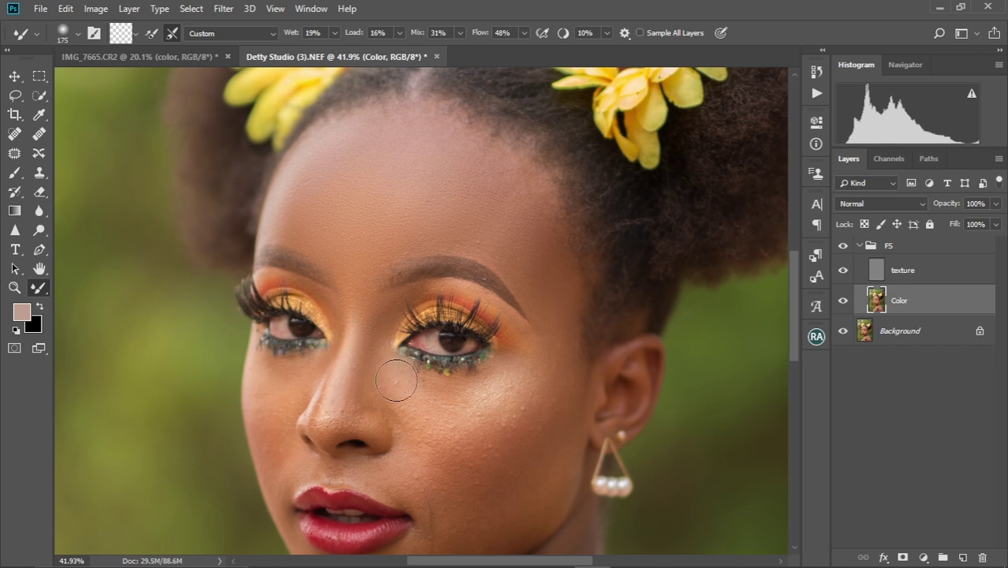
- Blend the skin beside the nose and below the inner corner of the eye nearest the ear
{"action": "key", "text": "bracketright"}
{"action": "key", "text": "bracketright"}
{"action": "key", "text": "bracketleft"}
{"action": "key", "text": "bracketright"}
{"action": "key", "text": "bracketright"}
- Blend the skin under the far eye and down the far cheek with the Mixer Brush at 100 to 150 px
{"action": "mouse_move", "coordinate": [262, 405]}
{"action": "left_mouse_down"}
{"action": "mouse_move", "coordinate": [264, 424]}
{"action": "mouse_move", "coordinate": [348, 357]}
{"action": "left_mouse_up"}
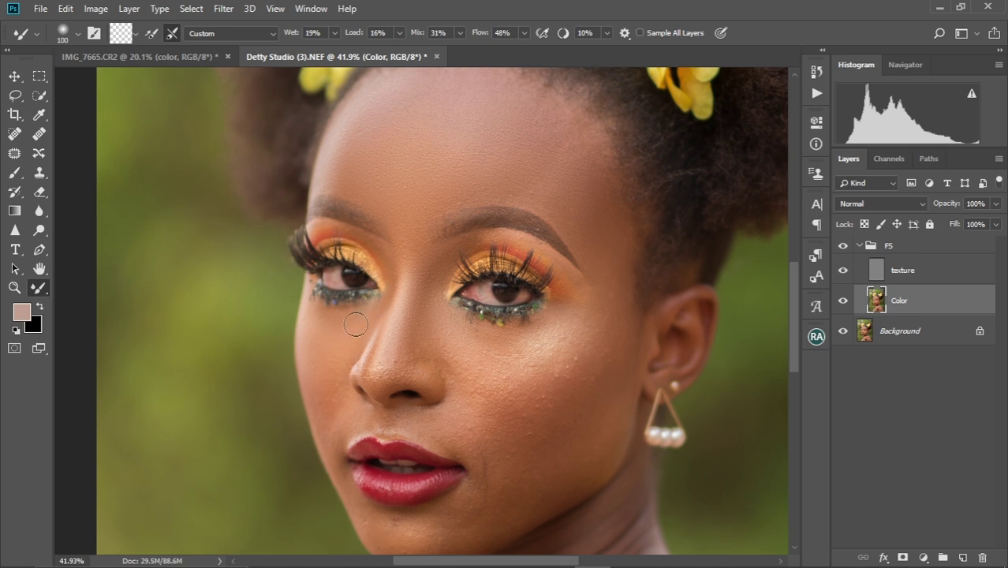
{"action": "key", "text": "bracketright"}
{"action": "key", "text": "bracketright"}
{"action": "mouse_move", "coordinate": [354, 238]}
{"action": "left_mouse_down"}
{"action": "mouse_move", "coordinate": [322, 231]}
{"action": "mouse_move", "coordinate": [364, 239]}
{"action": "mouse_move", "coordinate": [384, 268]}
{"action": "left_mouse_up"}
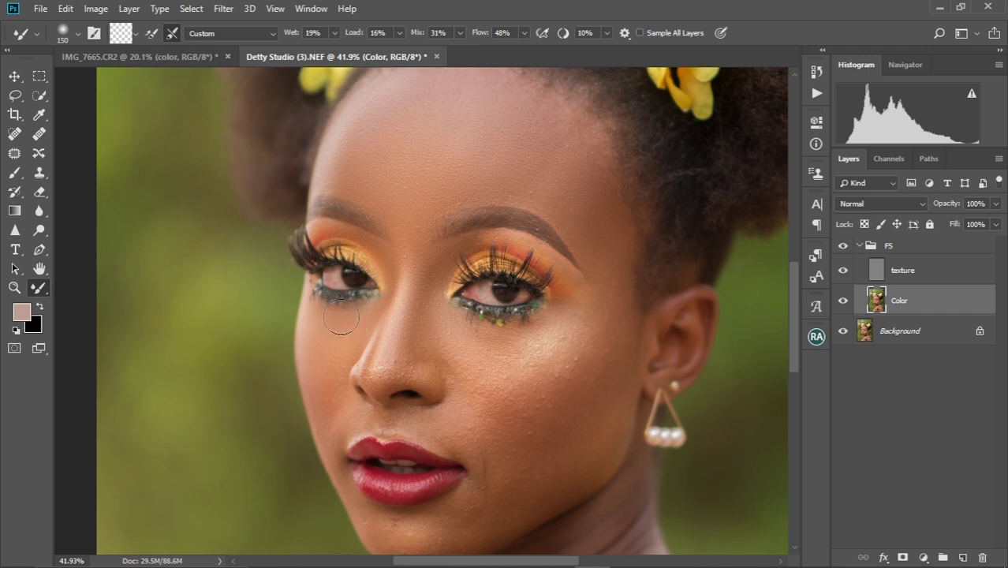
{"action": "left_click_drag", "start_coordinate": [340, 318], "coordinate": [331, 352]}
- Smooth the tones on the nose, the far cheek and the inner part of the near cheek, varying the brush size
{"action": "key", "text": "bracketright"}
{"action": "key", "text": "bracketright"}
{"action": "key", "text": "bracketleft"}
{"action": "key", "text": "bracketleft"}
{"action": "key", "text": "bracketright"}
{"action": "key", "text": "bracketright"}
{"action": "key", "text": "bracketright"}
{"action": "key", "text": "bracketright"}
{"action": "key", "text": "bracketright"}
{"action": "key", "text": "bracketright"}
{"action": "key", "text": "bracketleft"}
{"action": "key", "text": "bracketleft"}
{"action": "key", "text": "bracketleft"}
{"action": "key", "text": "bracketleft"}
{"action": "key", "text": "bracketright"}
{"action": "key", "text": "bracketright"}
{"action": "key", "text": "bracketright"}
{"action": "key", "text": "bracketright"}
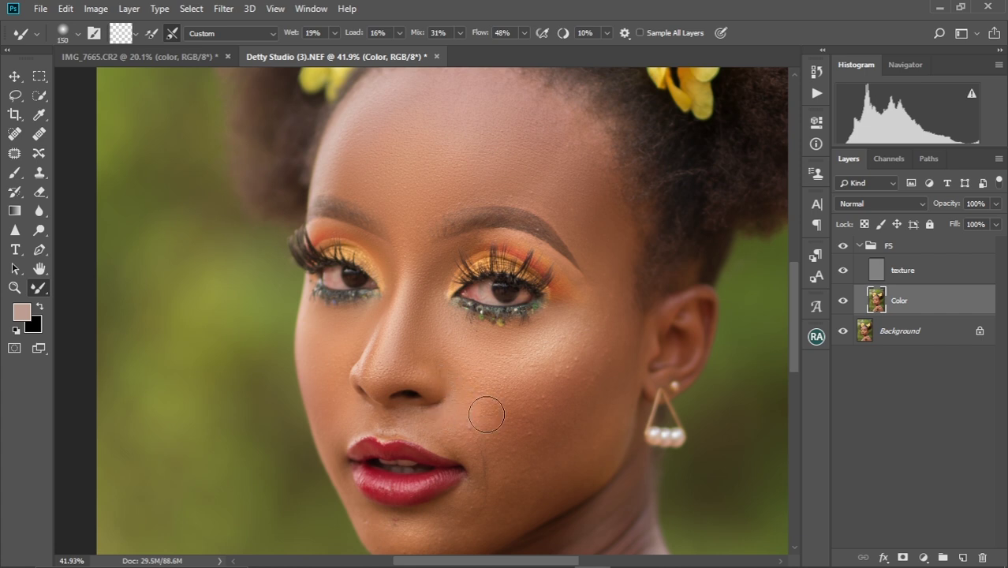
- Blend the skin on the chin and below the lips with a Mixer Brush of about 125 px
{"action": "key", "text": "bracketleft"}
{"action": "key", "text": "bracketleft"}
{"action": "key", "text": "bracketleft"}
{"action": "left_click_drag", "start_coordinate": [417, 512], "coordinate": [426, 415]}
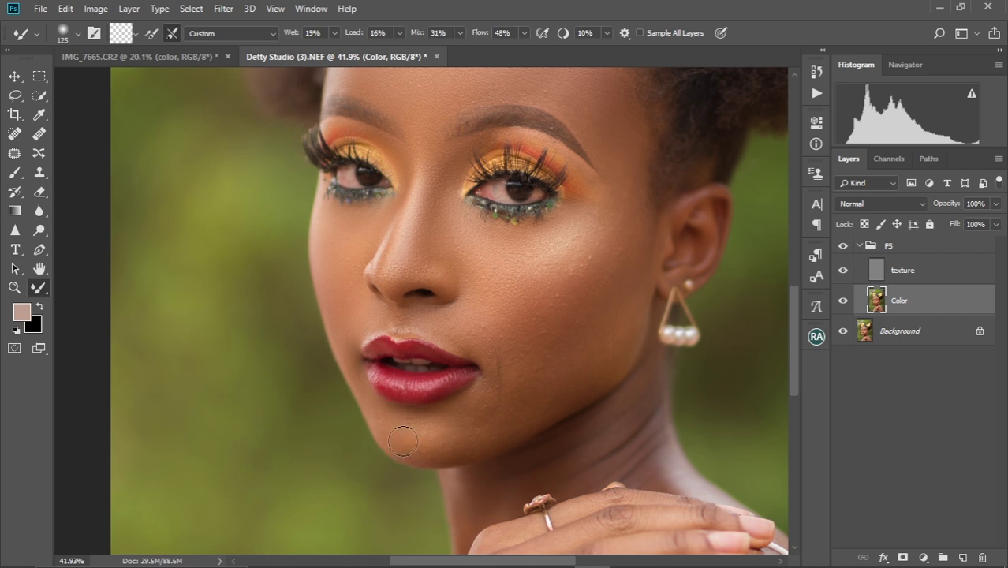
{"action": "mouse_move", "coordinate": [466, 427]}
{"action": "left_mouse_down"}
{"action": "mouse_move", "coordinate": [441, 422]}
{"action": "mouse_move", "coordinate": [485, 395]}
{"action": "mouse_move", "coordinate": [477, 349]}
{"action": "mouse_move", "coordinate": [500, 345]}
{"action": "mouse_move", "coordinate": [499, 384]}
{"action": "mouse_move", "coordinate": [442, 447]}
{"action": "left_mouse_up"}
- Blend the near cheek and the jawline to soften the smile line, using Mixer Brush sizes up to 200 px
{"action": "key", "text": "bracketright"}
{"action": "key", "text": "bracketright"}
{"action": "key", "text": "bracketright"}
{"action": "key", "text": "bracketleft"}
{"action": "key", "text": "bracketleft"}
{"action": "key", "text": "bracketright"}
{"action": "key", "text": "bracketright"}
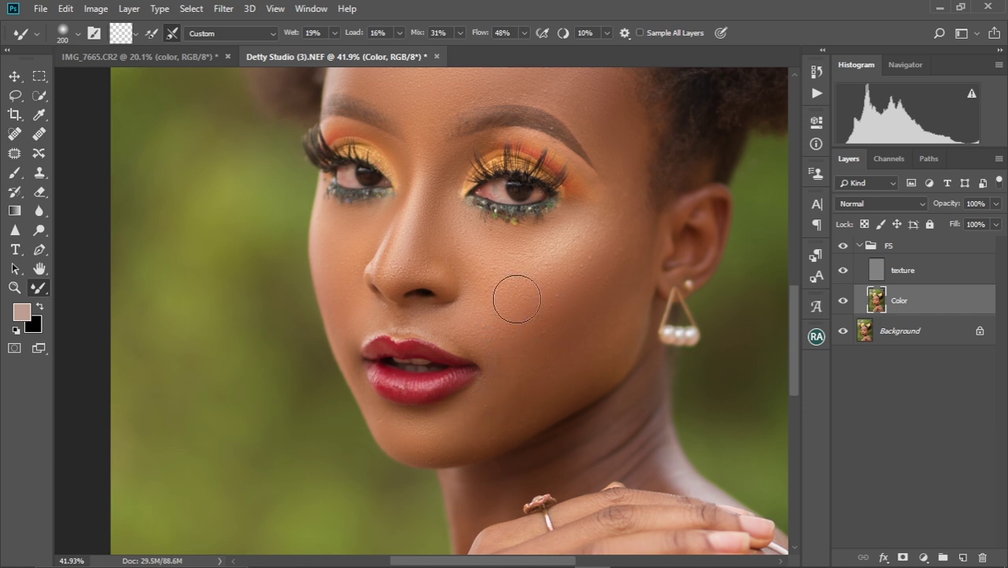
{"action": "key", "text": "bracketleft"}
{"action": "key", "text": "bracketleft"}
{"action": "key", "text": "bracketleft"}
{"action": "key", "text": "bracketright"}
{"action": "key", "text": "bracketright"}
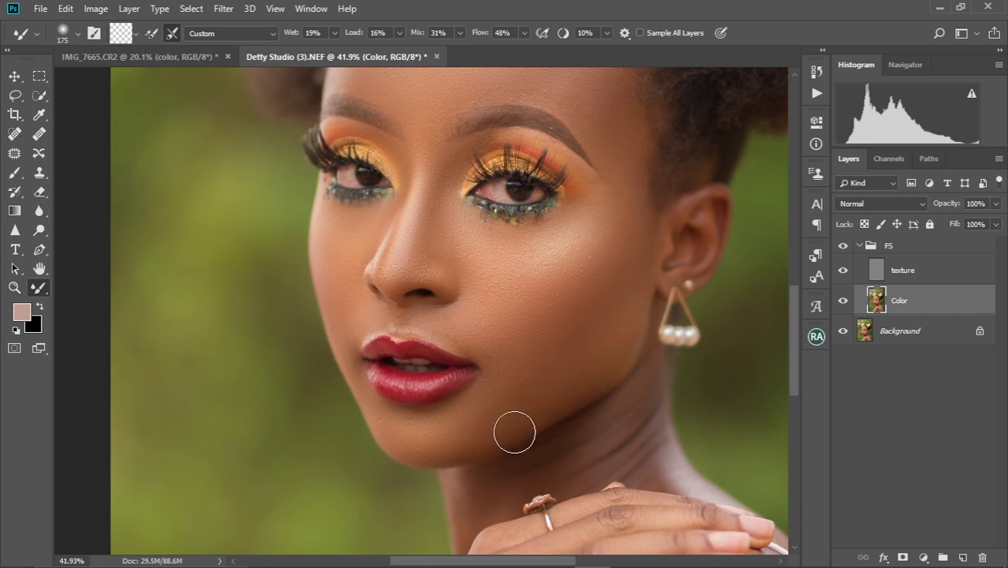
- Blend the skin between the corner of the mouth and the jaw with a Mixer Brush of about 150 px
{"action": "scroll", "coordinate": [453, 260], "scroll_direction": "down", "scroll_amount": 2}
{"action": "key", "text": "bracketleft"}
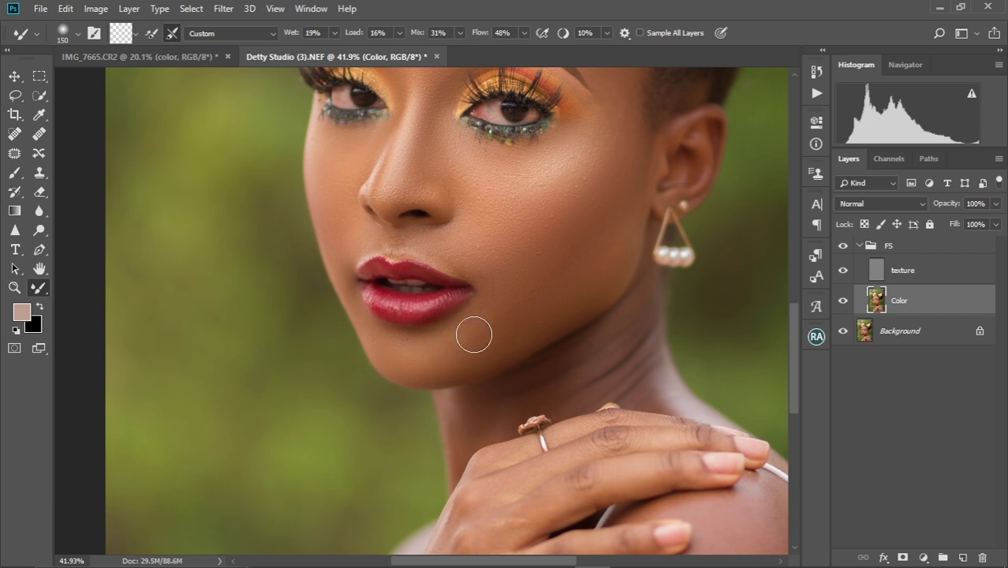
{"action": "key", "text": "bracketleft"}
{"action": "key", "text": "bracketleft"}
{"action": "key", "text": "bracketright"}
{"action": "key", "text": "bracketright"}
- Smooth the shadows and creases on the neck below the jaw, using Mixer Brush sizes between about 125 and 175 px
{"action": "scroll", "coordinate": [499, 268], "scroll_direction": "down", "scroll_amount": 2}
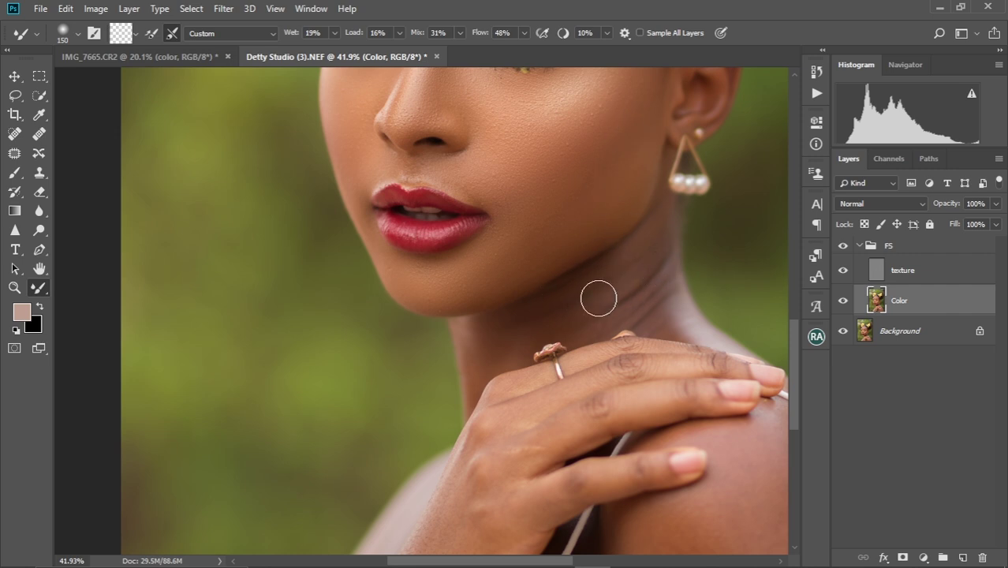
{"action": "key", "text": "bracketleft"}
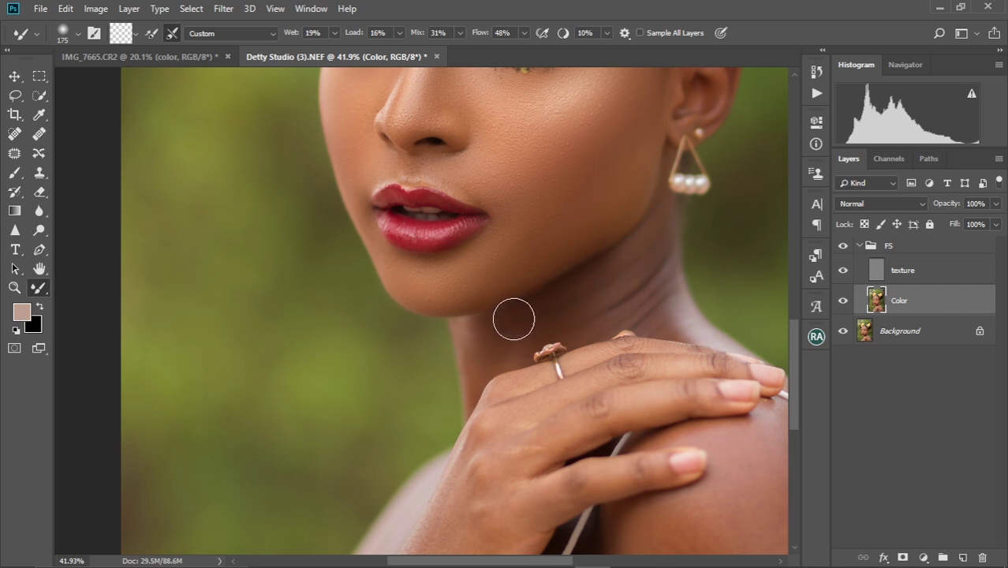
{"action": "key", "text": "bracketleft"}
{"action": "key", "text": "bracketleft"}
{"action": "key", "text": "bracketright"}
{"action": "key", "text": "bracketright"}
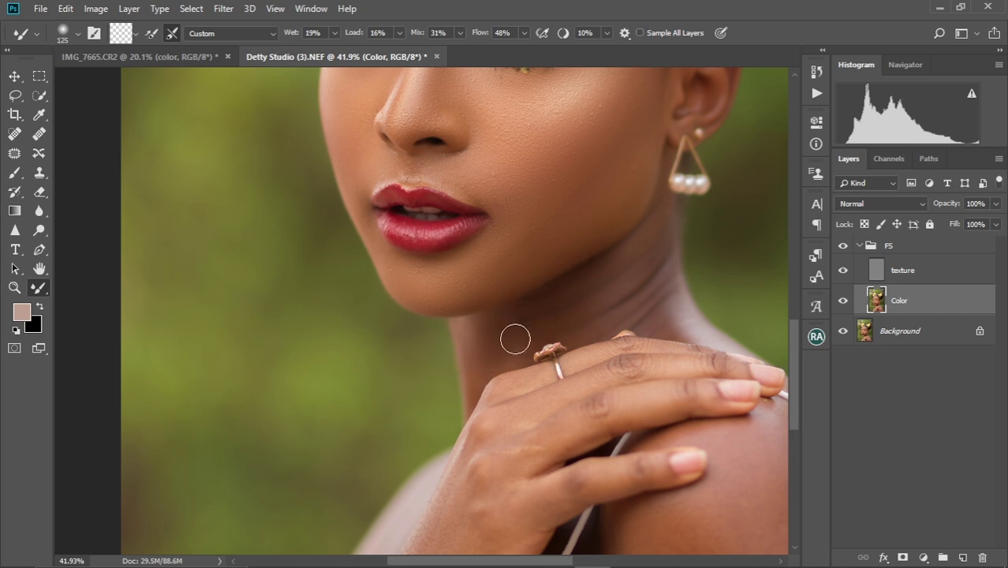
{"action": "key", "text": "bracketright"}
{"action": "key", "text": "bracketright"}
{"action": "key", "text": "bracketright"}
{"action": "key", "text": "bracketleft"}
{"action": "key", "text": "bracketleft"}
{"action": "key", "text": "bracketleft"}
{"action": "key", "text": "bracketleft"}
- Blend the skin on the back of the hand, the wrist and the forearm with a Mixer Brush of 125 to 175 px
{"action": "scroll", "coordinate": [480, 382], "scroll_direction": "down", "scroll_amount": 5}
{"action": "scroll", "coordinate": [479, 382], "scroll_direction": "left", "scroll_amount": 2}
{"action": "key", "text": "bracketright"}
{"action": "key", "text": "bracketright"}
{"action": "key", "text": "bracketright"}
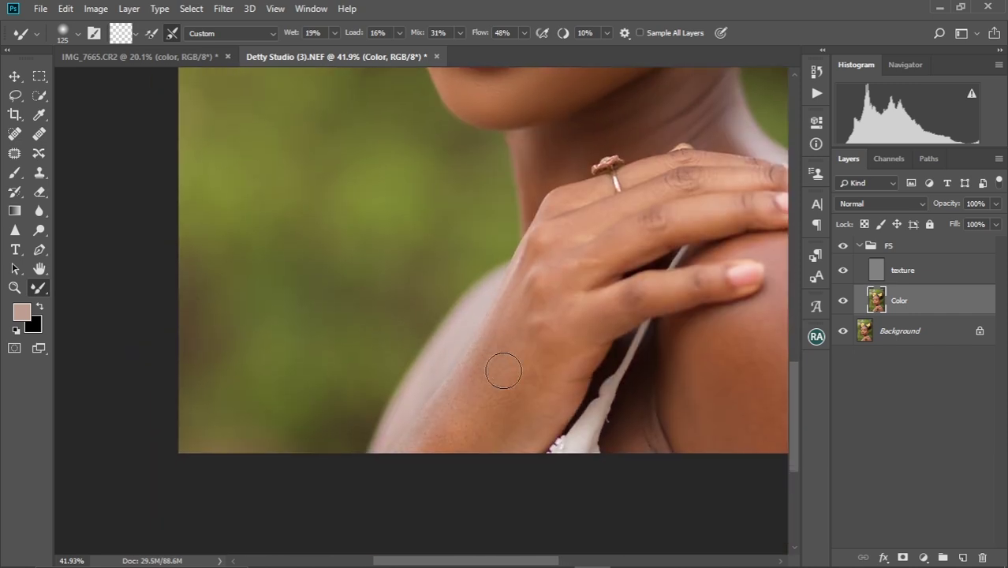
{"action": "key", "text": "bracketleft"}
{"action": "key", "text": "bracketleft"}
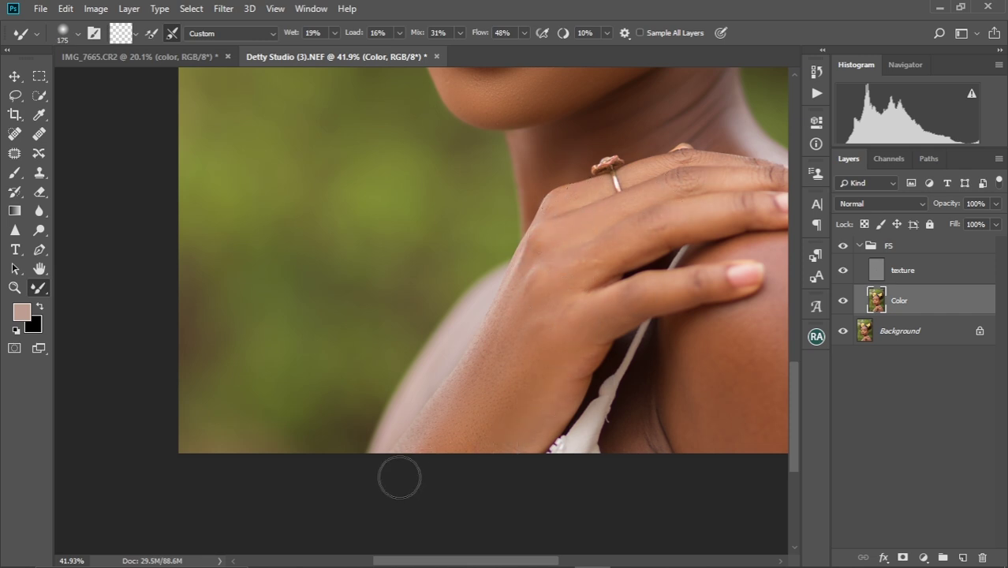
- Smooth the fingers and knuckles on the shoulder with a 70 px Mixer Brush
{"action": "key", "text": "bracketleft"}
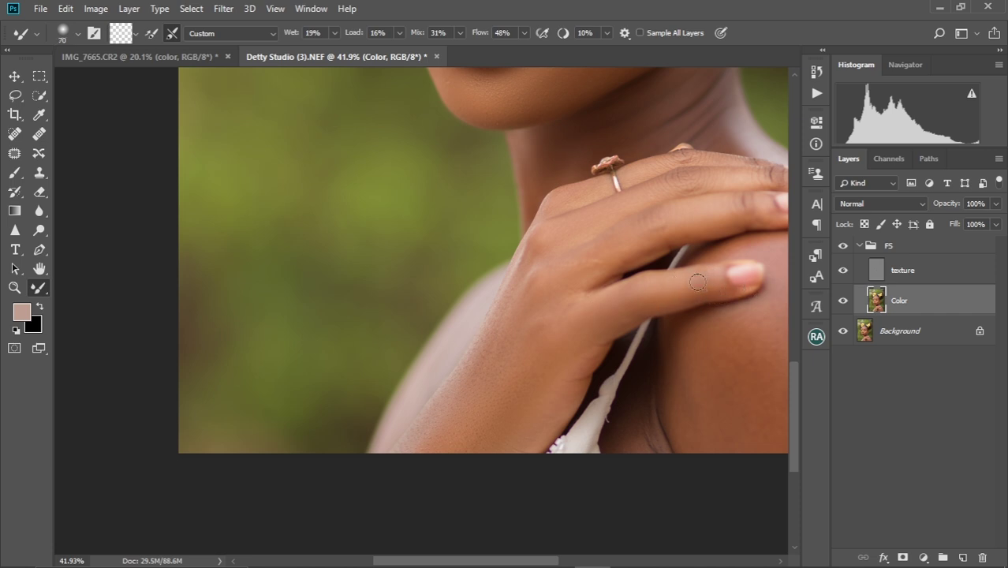
{"action": "scroll", "coordinate": [697, 281], "scroll_direction": "up", "scroll_amount": 3}
{"action": "key", "text": "bracketright"}
{"action": "key", "text": "bracketright"}
{"action": "key", "text": "bracketright"}
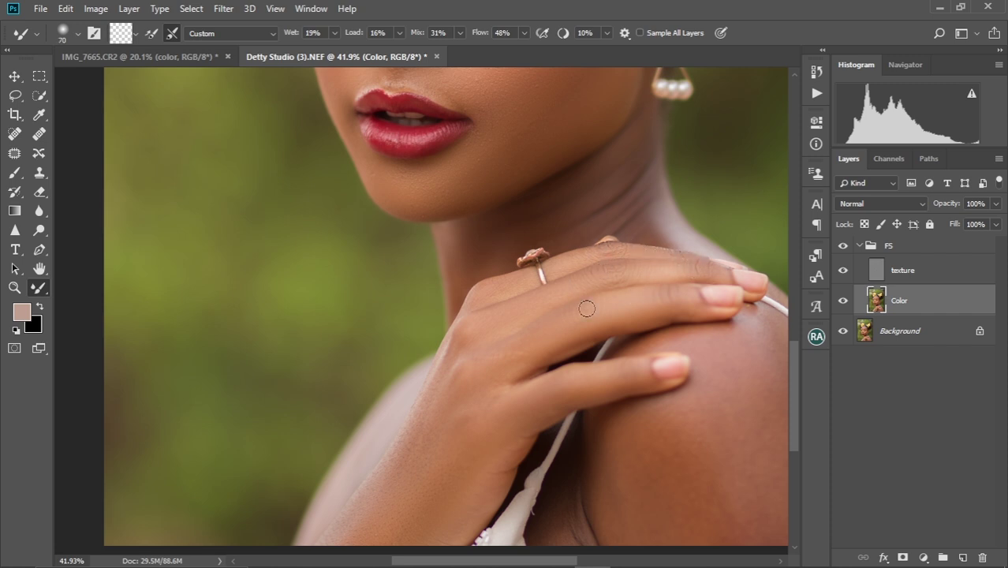
{"action": "scroll", "coordinate": [587, 308], "scroll_direction": "down", "scroll_amount": 4}
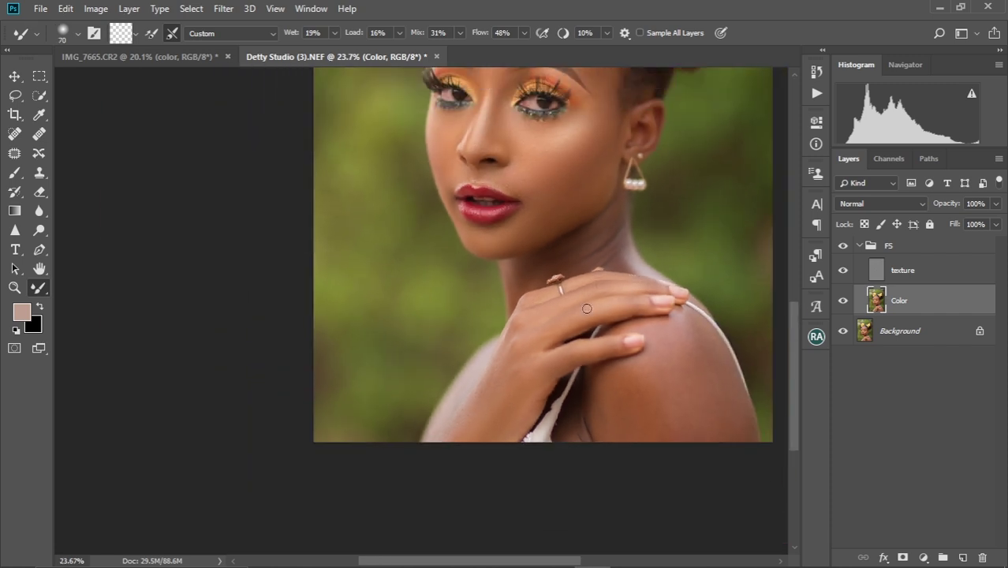
- Smooth the shoulder skin just below the fingers with the Mixer Brush, working at sizes from 80 to 175 px
{"action": "scroll", "coordinate": [586, 310], "scroll_direction": "down", "scroll_amount": 2}
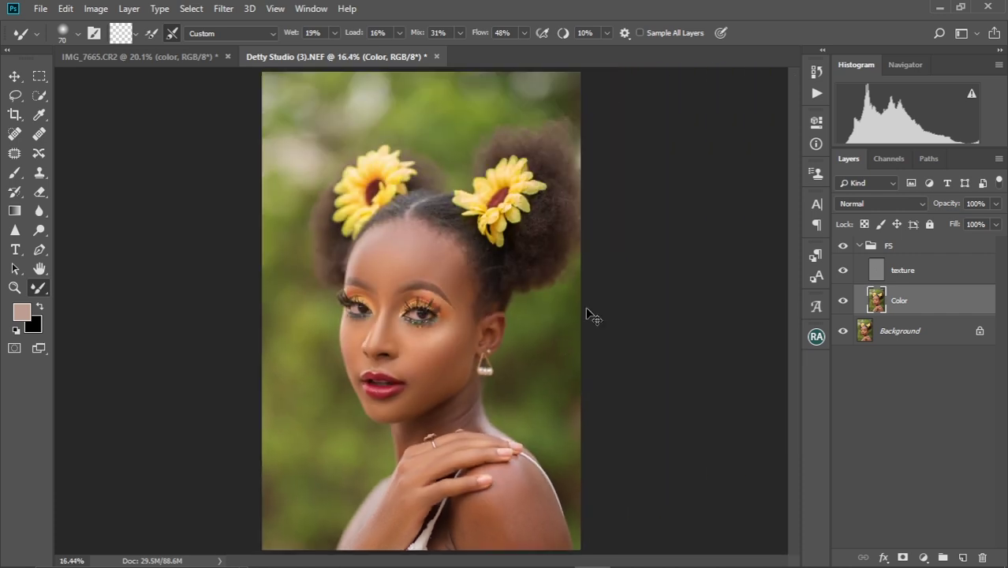
{"action": "scroll", "coordinate": [586, 308], "scroll_direction": "up", "scroll_amount": 6}
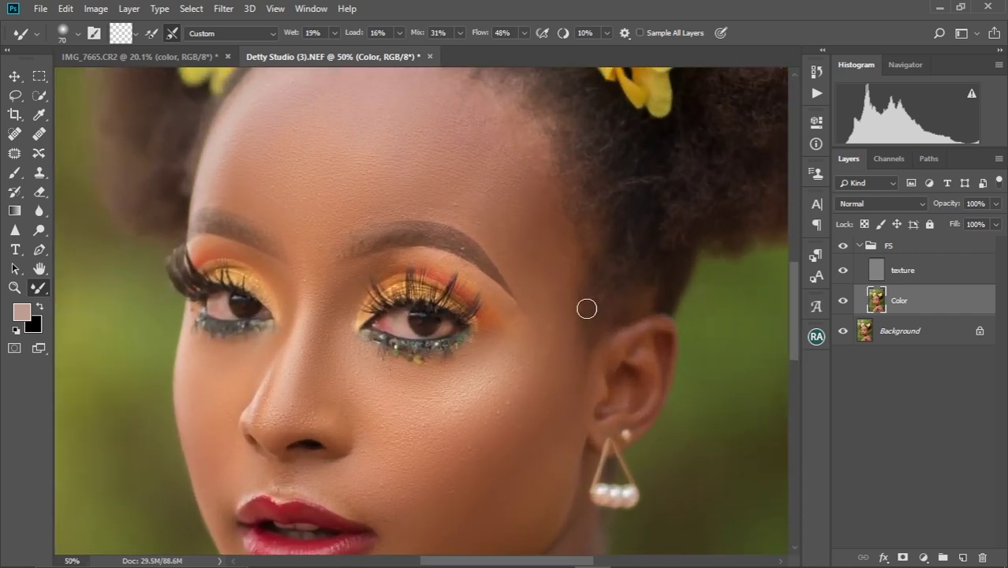
{"action": "scroll", "coordinate": [586, 310], "scroll_direction": "down", "scroll_amount": 8}
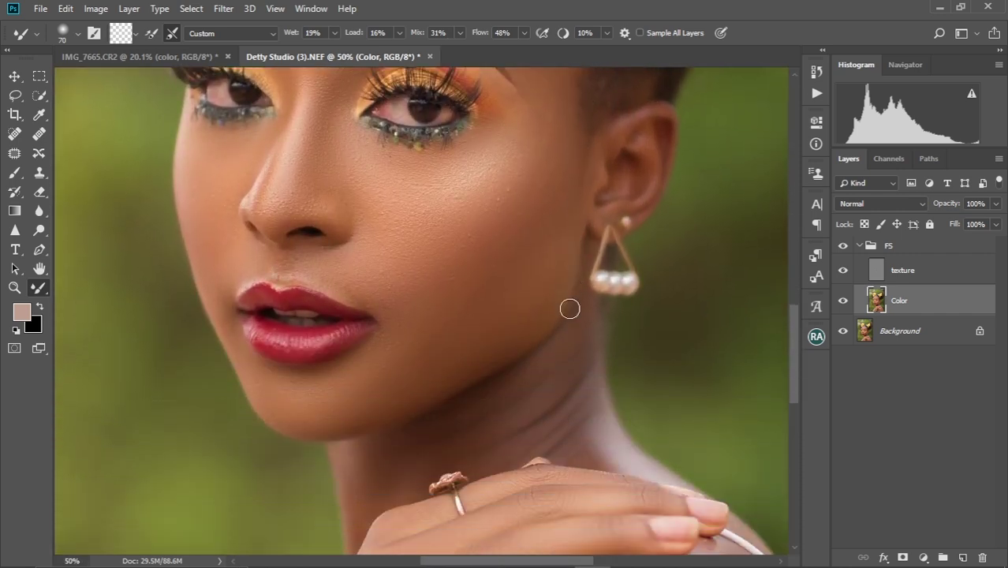
{"action": "scroll", "coordinate": [565, 308], "scroll_direction": "down", "scroll_amount": 7}
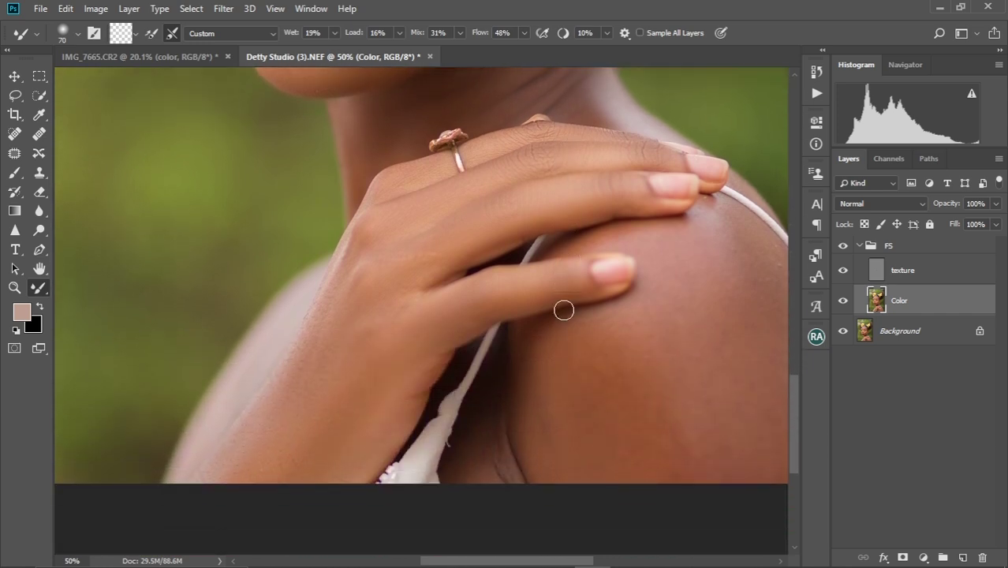
{"action": "left_click_drag", "start_coordinate": [594, 354], "coordinate": [536, 308]}
{"action": "left_click_drag", "start_coordinate": [637, 310], "coordinate": [598, 317]}
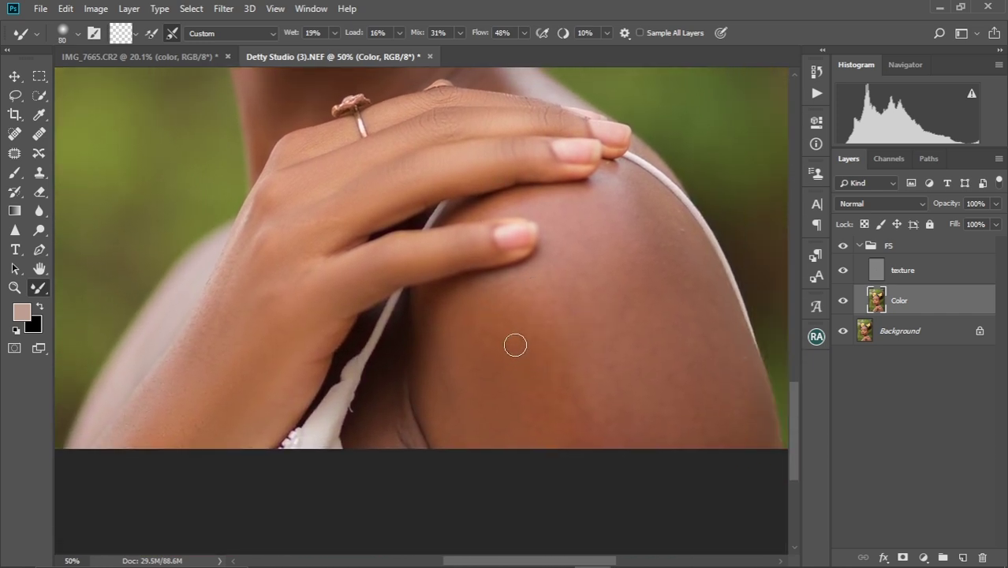
{"action": "key", "text": "bracketright"}
{"action": "key", "text": "bracketright"}
{"action": "key", "text": "bracketright"}
{"action": "key", "text": "bracketright"}
{"action": "key", "text": "bracketright"}
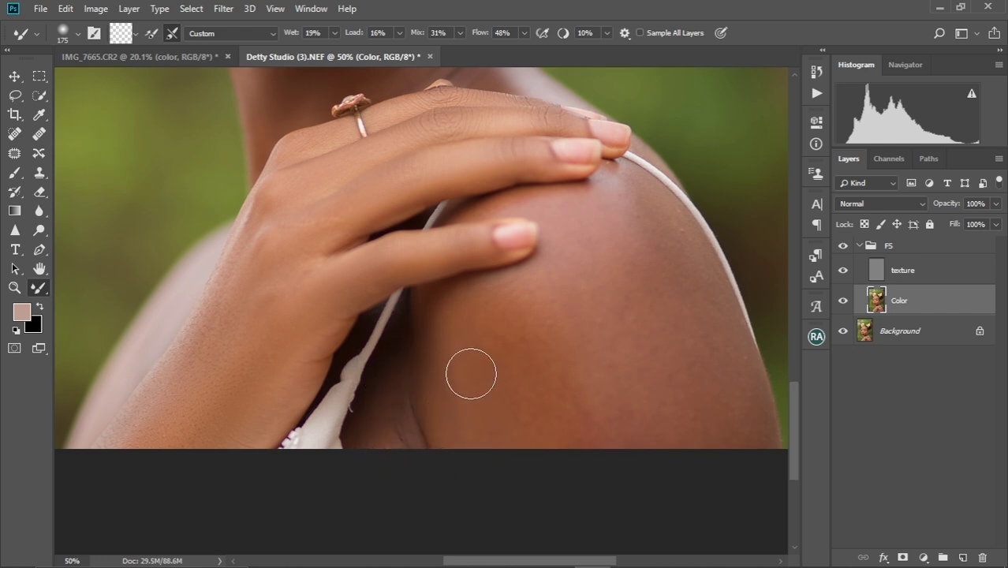
- Blend the upper arm near the photo's lower edge at 300 px and the shoulder beside the fingertip at 175 px
{"action": "key", "text": "bracketright"}
{"action": "key", "text": "bracketright"}
{"action": "key", "text": "bracketright"}
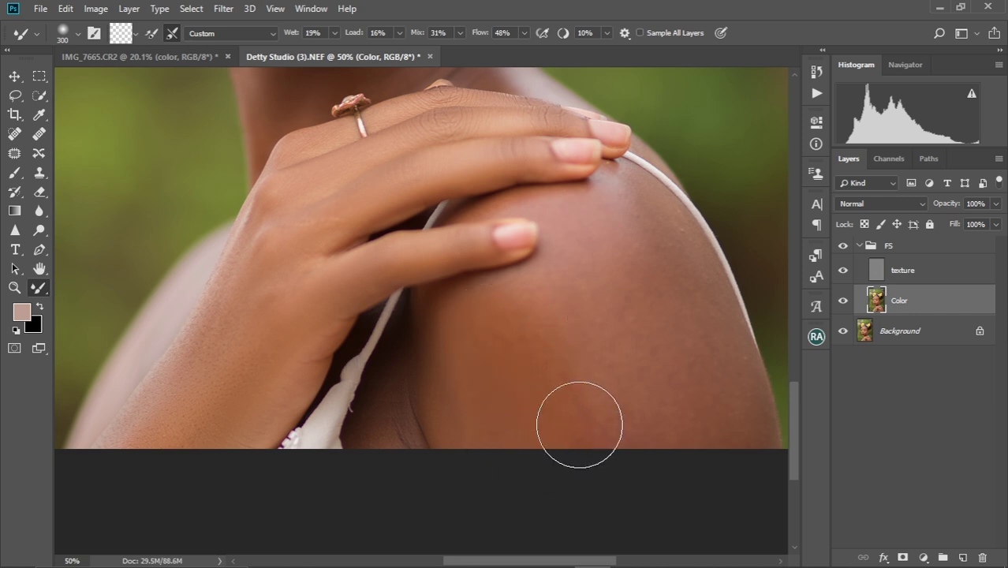
{"action": "key", "text": "bracketleft"}
{"action": "key", "text": "bracketleft"}
{"action": "key", "text": "bracketleft"}
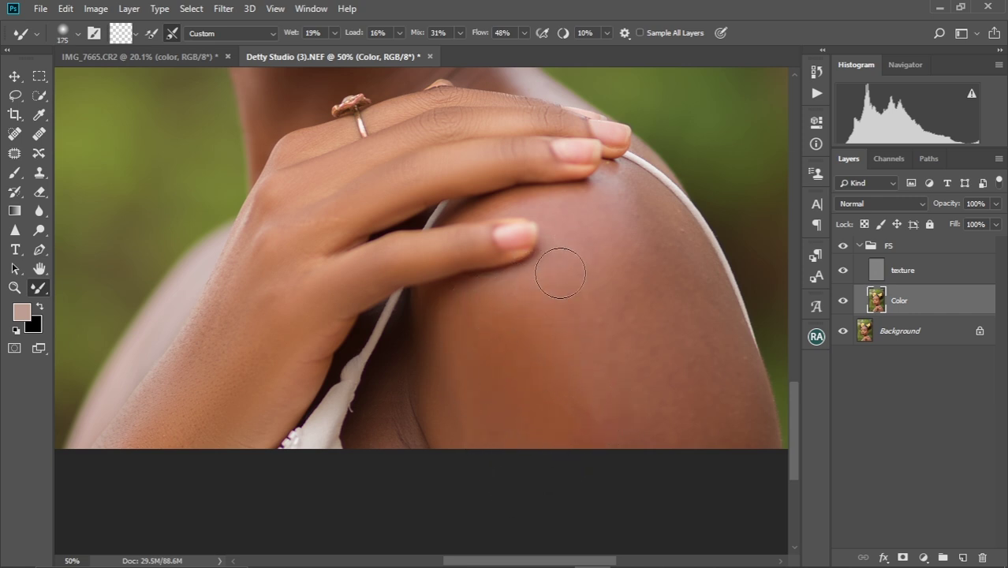
{"action": "key", "text": "bracketleft"}
{"action": "key", "text": "bracketleft"}
- Even out the tones from the shoulder beside the strap down the upper arm, with Mixer Brush sizes between 175 and 400 px
{"action": "key", "text": "bracketright"}
{"action": "key", "text": "bracketright"}
{"action": "key", "text": "bracketright"}
{"action": "key", "text": "bracketright"}
{"action": "key", "text": "bracketright"}
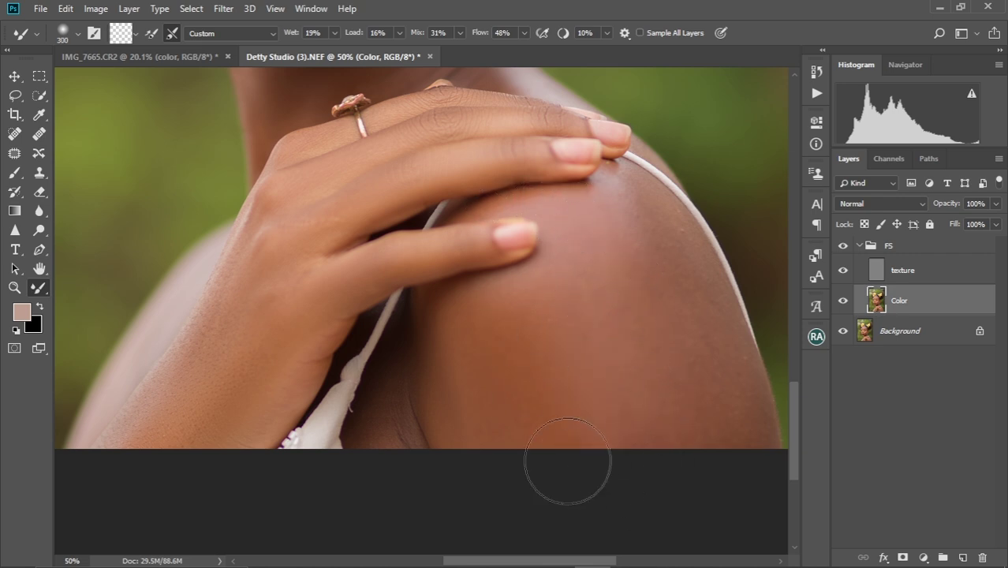
{"action": "key", "text": "bracketleft"}
{"action": "key", "text": "bracketleft"}
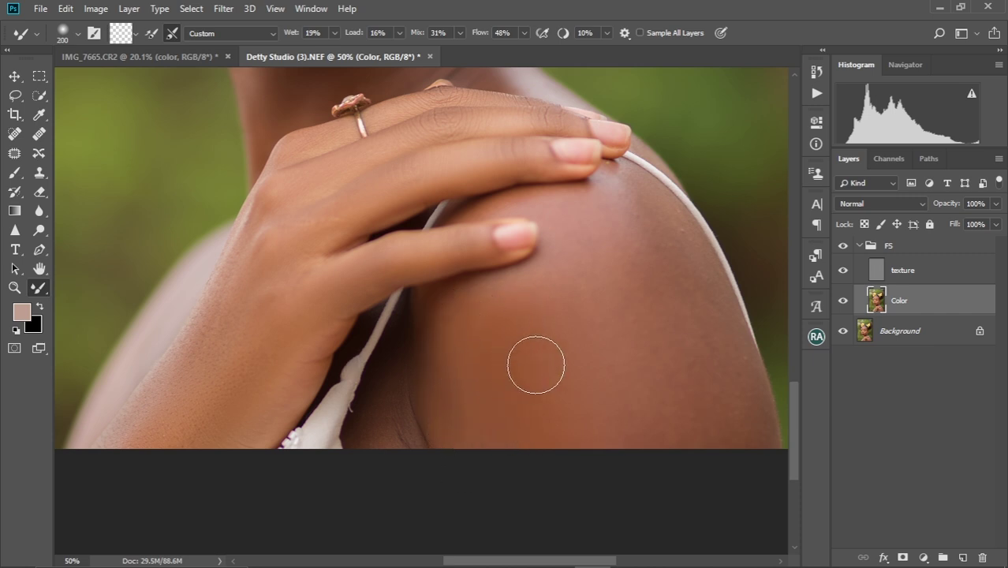
{"action": "key", "text": "bracketleft"}
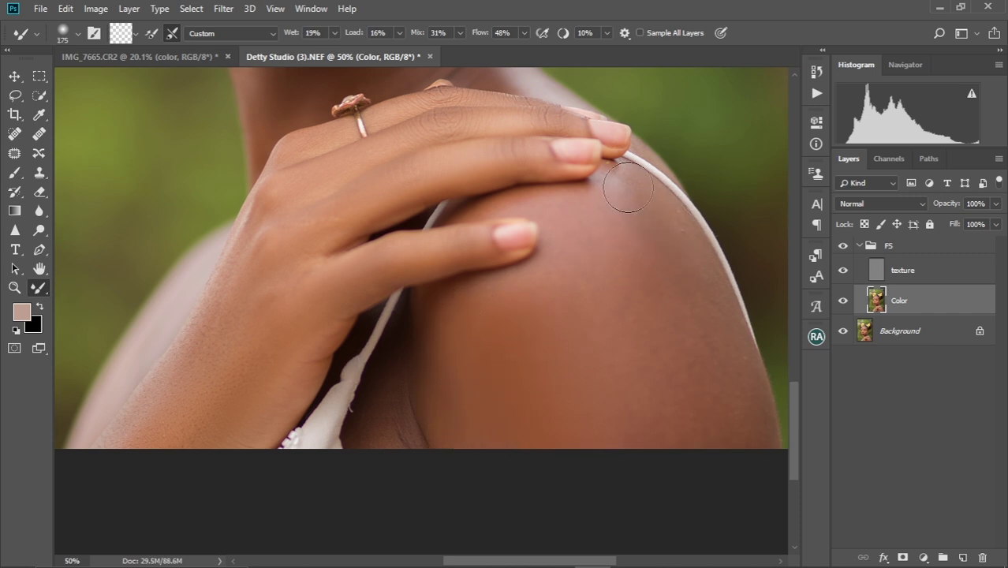
{"action": "key", "text": "bracketright"}
{"action": "key", "text": "bracketright"}
{"action": "key", "text": "bracketright"}
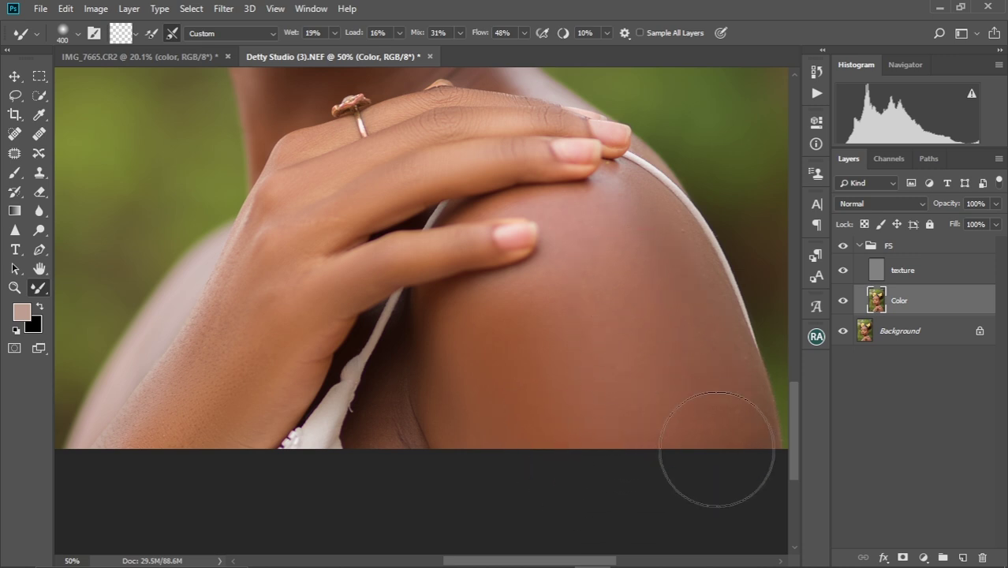
- Blend the skin between the eyebrow and eyelid of the eye nearer the earring with a Mixer Brush of about 90 px
{"action": "scroll", "coordinate": [713, 403], "scroll_direction": "down", "scroll_amount": 5}
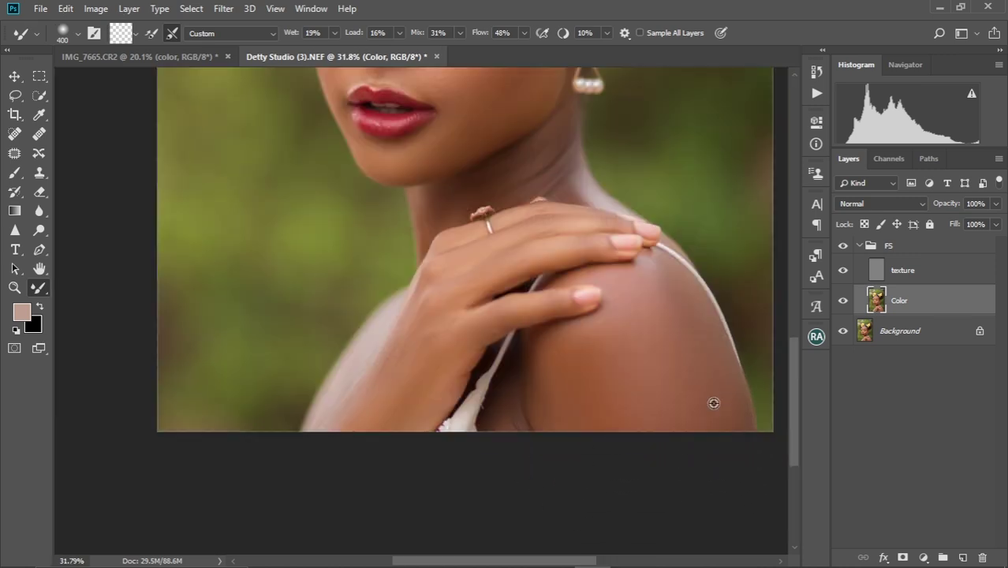
{"action": "scroll", "coordinate": [409, 331], "scroll_direction": "up", "scroll_amount": 6}
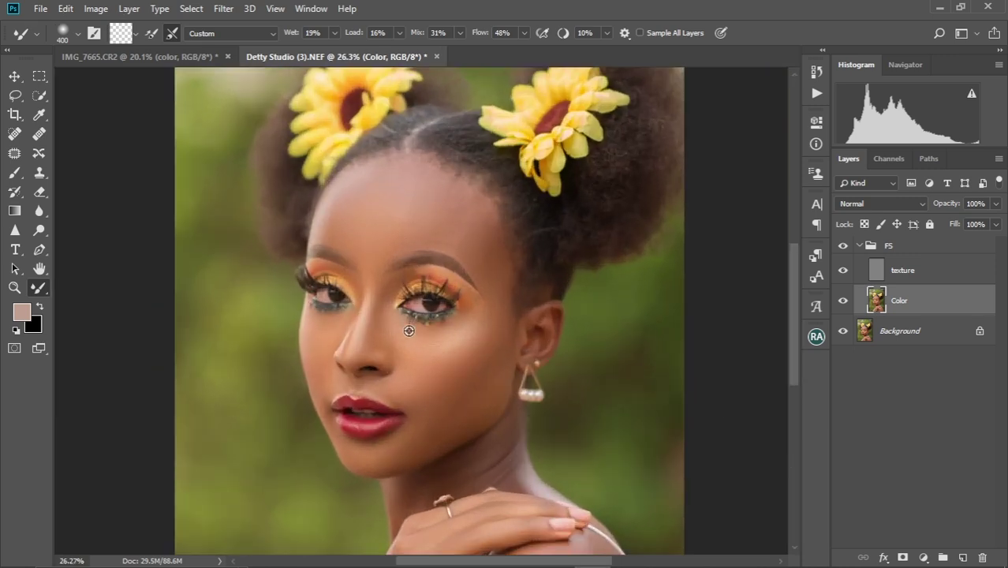
{"action": "scroll", "coordinate": [501, 276], "scroll_direction": "up", "scroll_amount": 2}
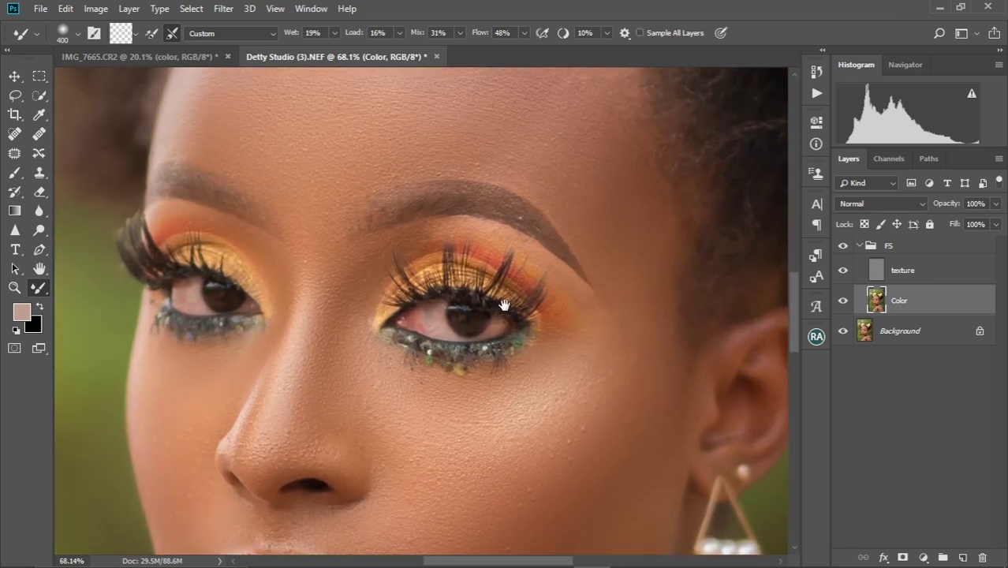
{"action": "key", "text": "bracketleft"}
{"action": "key", "text": "bracketleft"}
{"action": "key", "text": "bracketleft"}
{"action": "key", "text": "bracketleft"}
{"action": "key", "text": "bracketleft"}
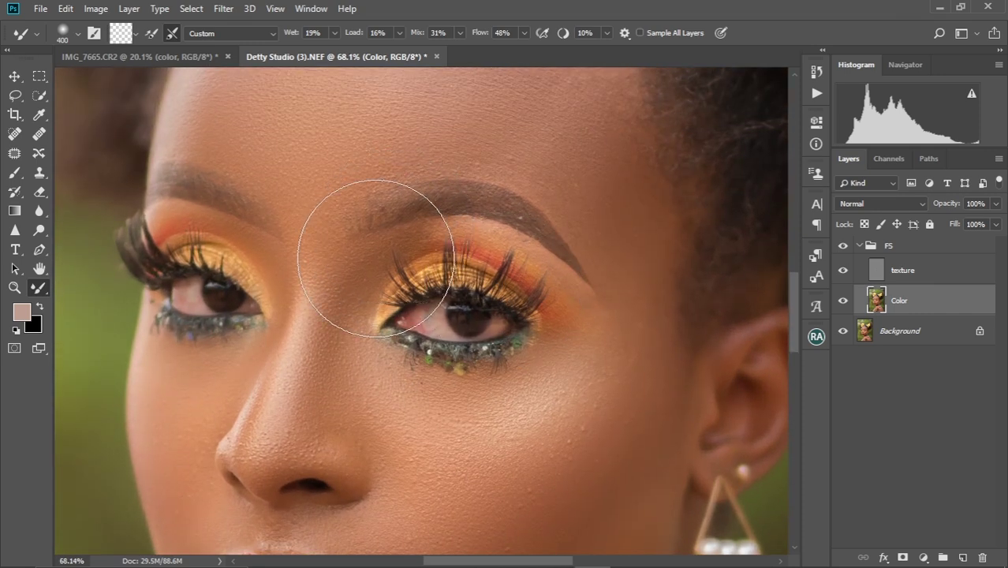
{"action": "key", "text": "bracketleft"}
{"action": "key", "text": "bracketleft"}
{"action": "key", "text": "bracketleft"}
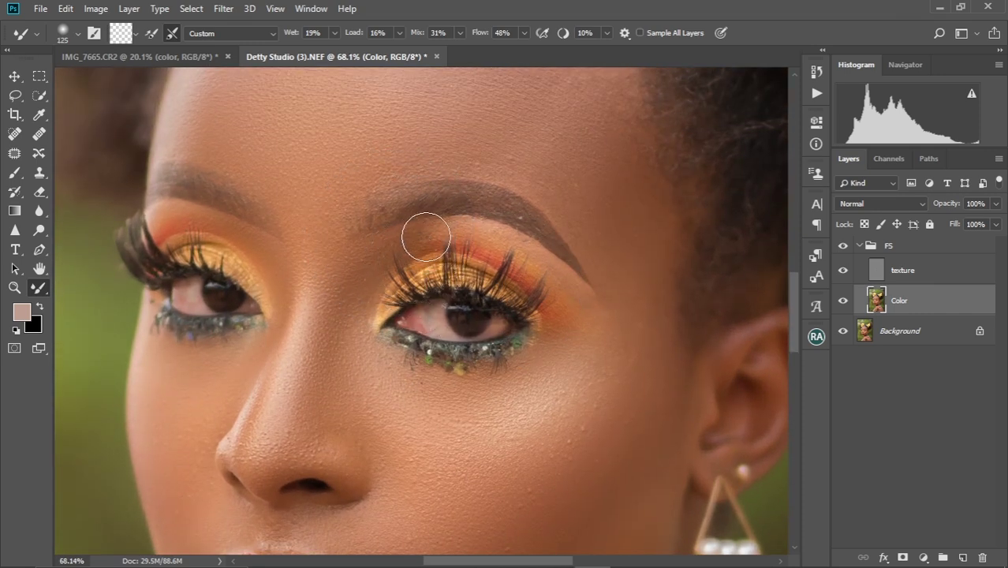
{"action": "key", "text": "bracketleft"}
{"action": "key", "text": "bracketright"}
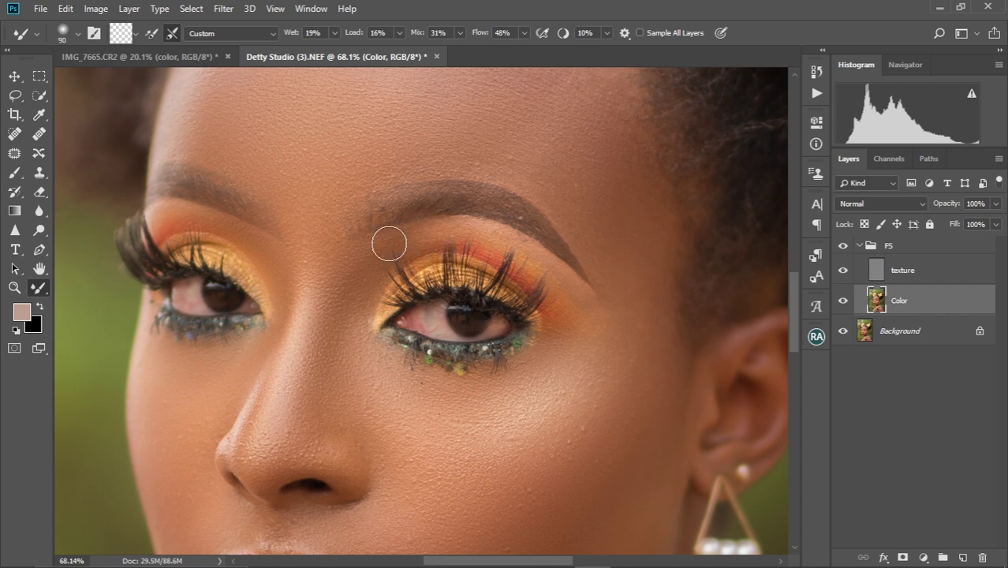
{"action": "key", "text": "bracketleft"}
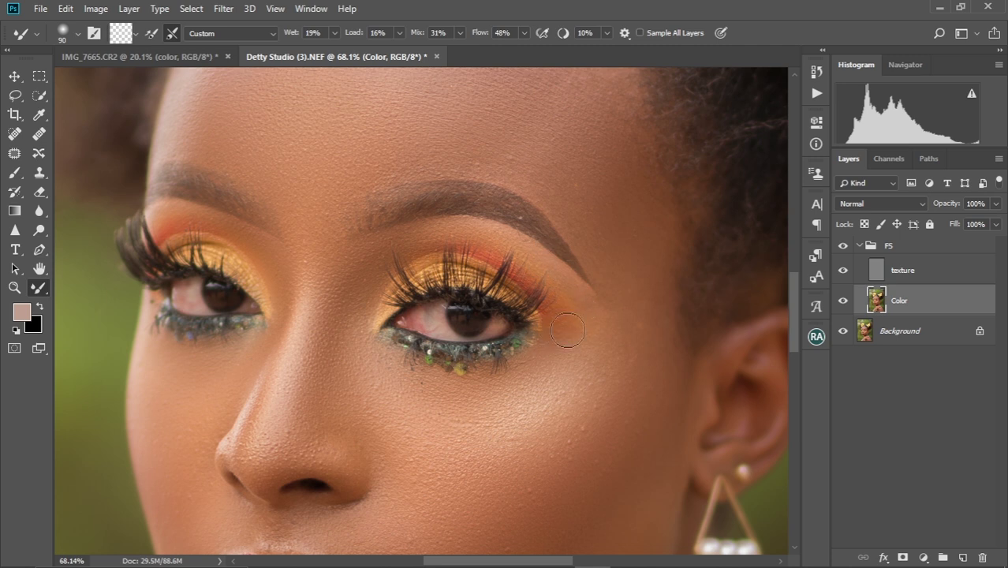
- Soften the eyeshadow edge and skin around the outer corner of the same eye with a Mixer Brush of about 100 px
{"action": "key", "text": "bracketright"}
{"action": "key", "text": "bracketright"}
{"action": "key", "text": "bracketleft"}
{"action": "key", "text": "bracketleft"}
{"action": "key", "text": "bracketleft"}
{"action": "left_click_drag", "start_coordinate": [238, 268], "coordinate": [332, 327]}
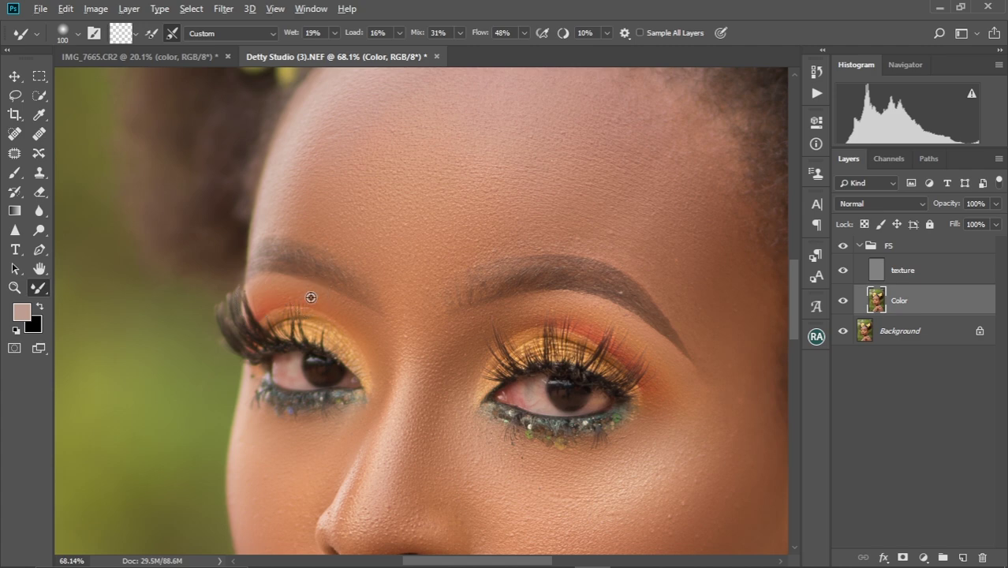
- Blend the chin and the skin from the mouth corner to the jaw, using Mixer Brush sizes between about 175 and 250 px
{"action": "scroll", "coordinate": [311, 296], "scroll_direction": "down", "scroll_amount": 6}
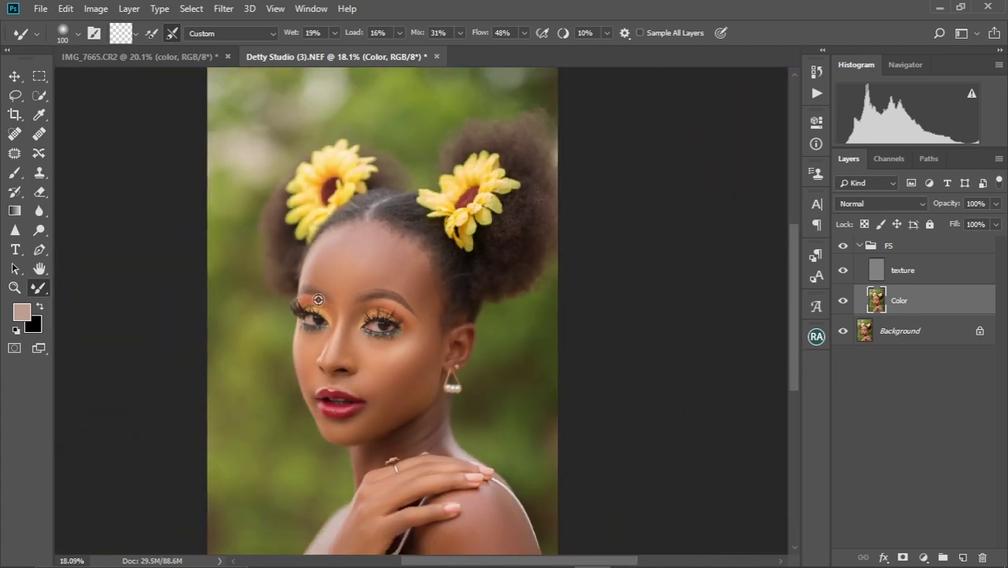
{"action": "scroll", "coordinate": [318, 299], "scroll_direction": "down", "scroll_amount": 1}
{"action": "scroll", "coordinate": [433, 345], "scroll_direction": "up", "scroll_amount": 5}
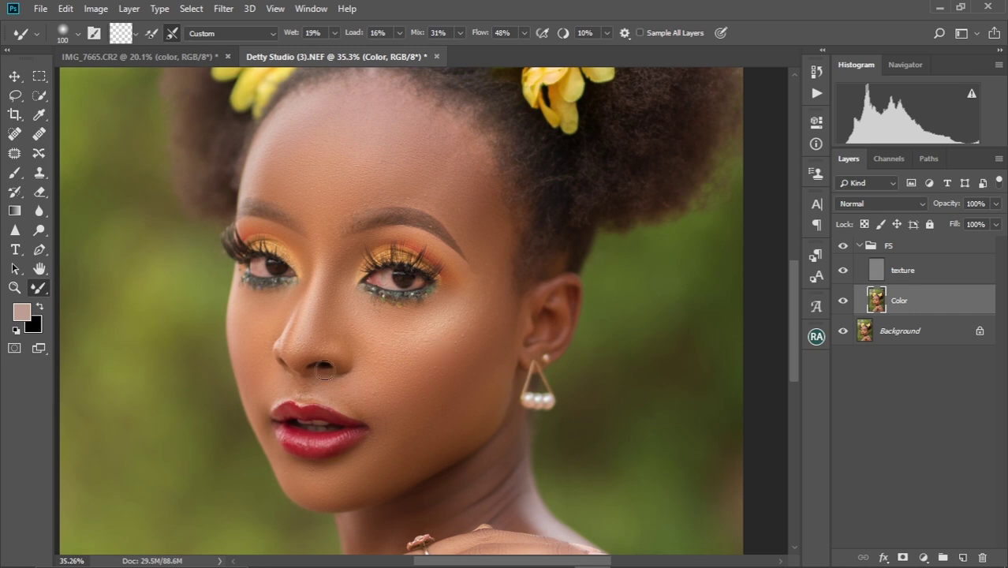
{"action": "left_click_drag", "start_coordinate": [397, 399], "coordinate": [385, 315]}
{"action": "key", "text": "bracketright"}
{"action": "key", "text": "bracketright"}
{"action": "key", "text": "bracketright"}
{"action": "key", "text": "bracketright"}
{"action": "key", "text": "bracketright"}
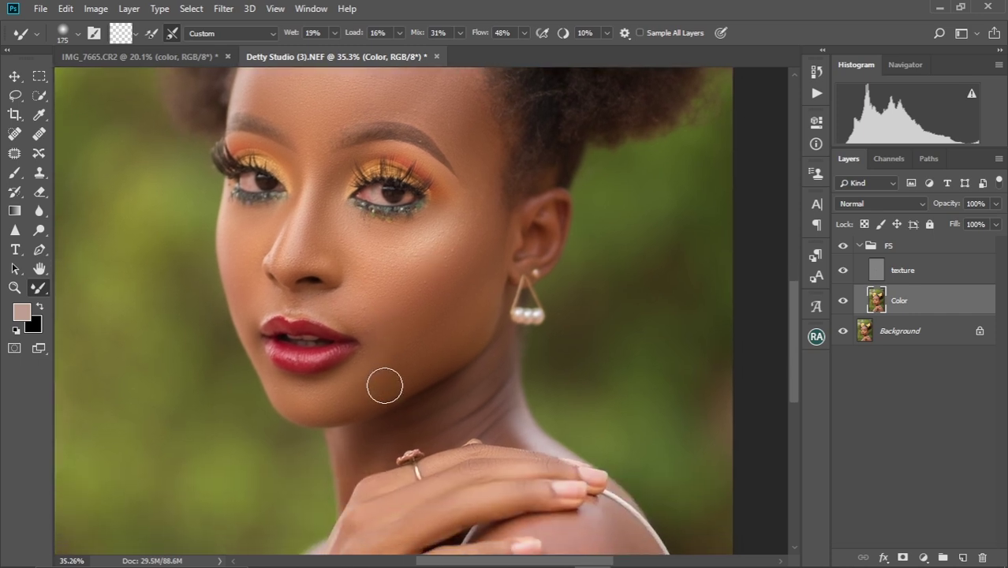
{"action": "key", "text": "bracketleft"}
{"action": "key", "text": "bracketleft"}
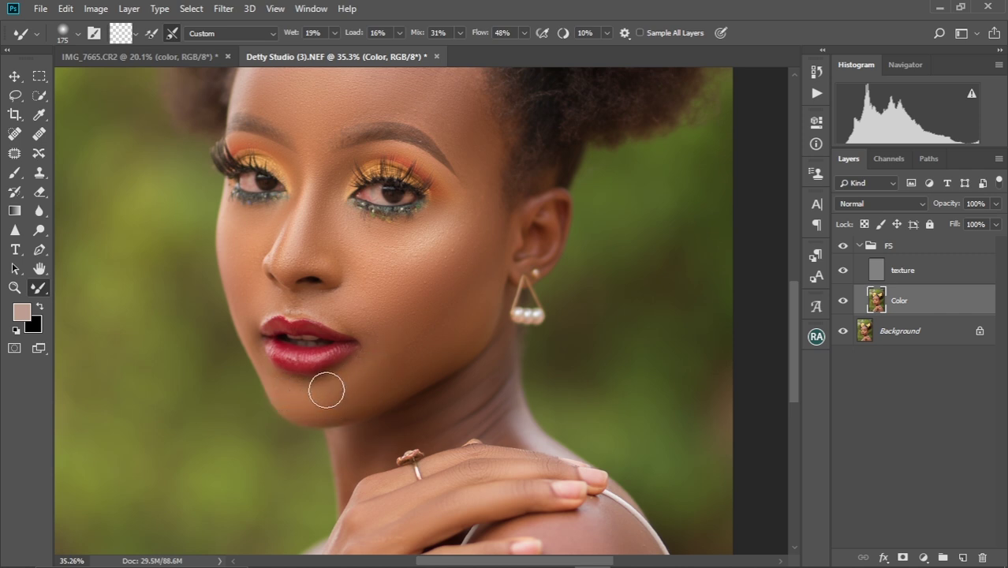
{"action": "key", "text": "bracketright"}
{"action": "key", "text": "bracketright"}
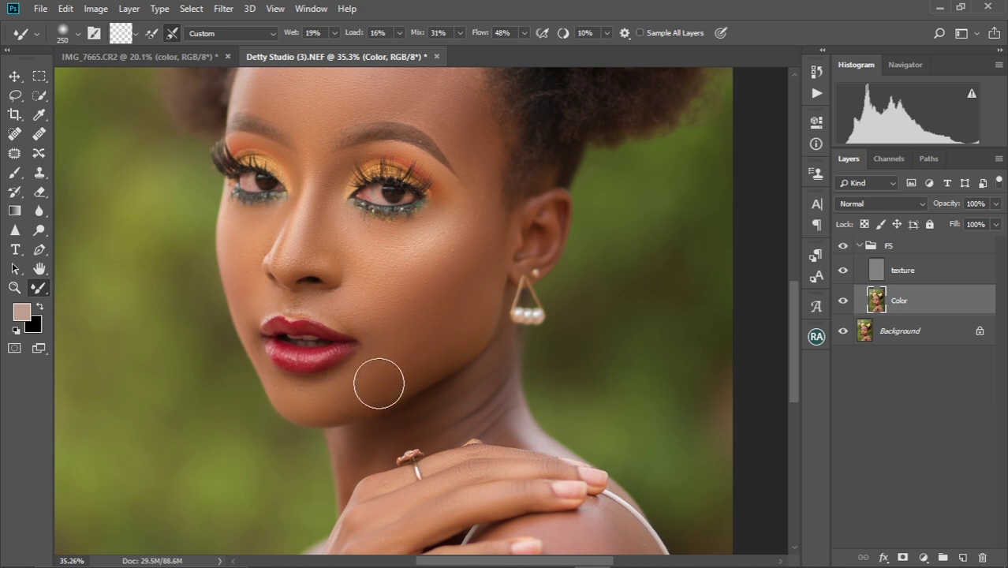
- Smooth the highlight and shading on the cheek below the eye nearer the earring with a Mixer Brush of up to 250 px
{"action": "scroll", "coordinate": [383, 376], "scroll_direction": "down", "scroll_amount": 4}
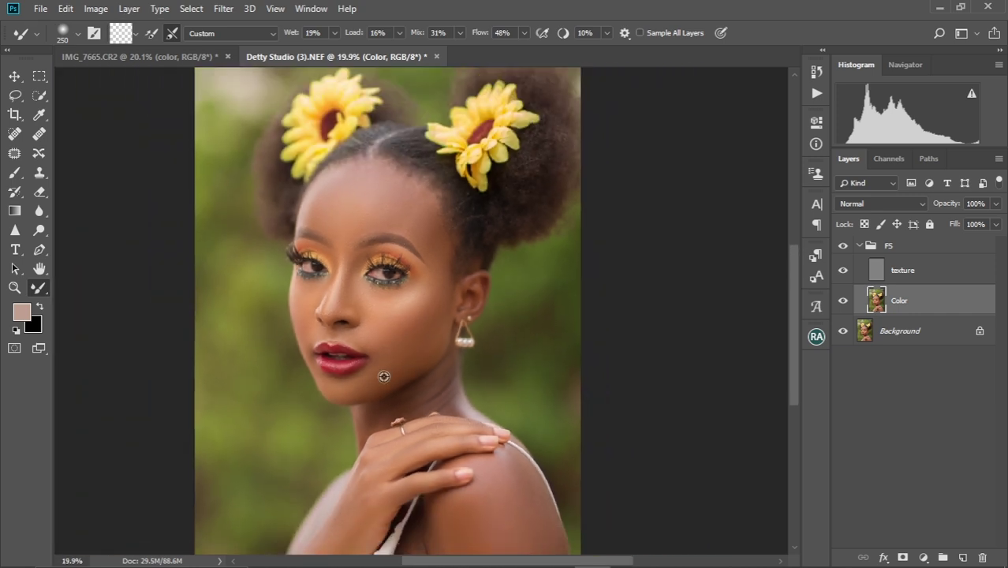
{"action": "scroll", "coordinate": [383, 376], "scroll_direction": "down", "scroll_amount": 1}
{"action": "scroll", "coordinate": [383, 376], "scroll_direction": "up", "scroll_amount": 1}
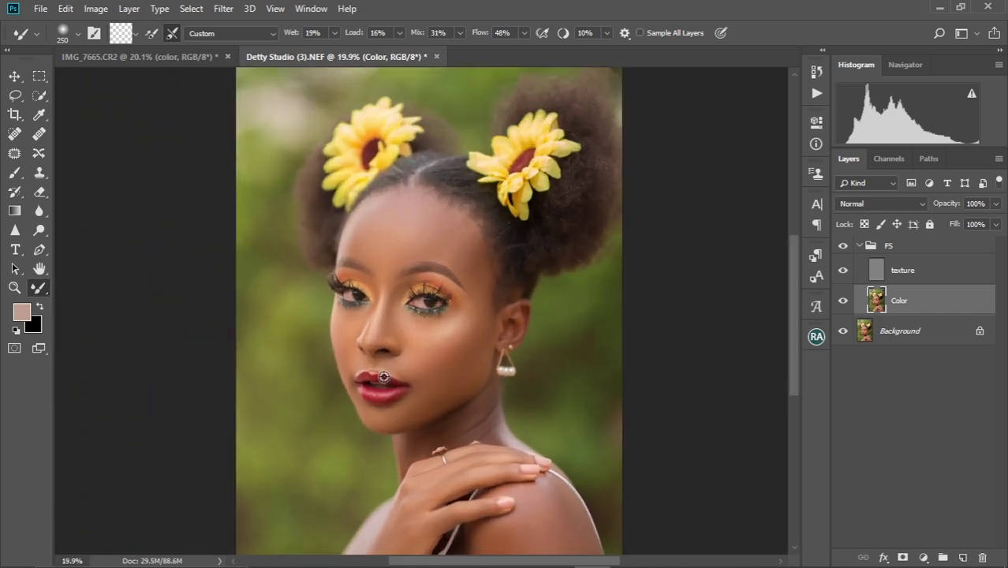
{"action": "scroll", "coordinate": [383, 376], "scroll_direction": "up", "scroll_amount": 4}
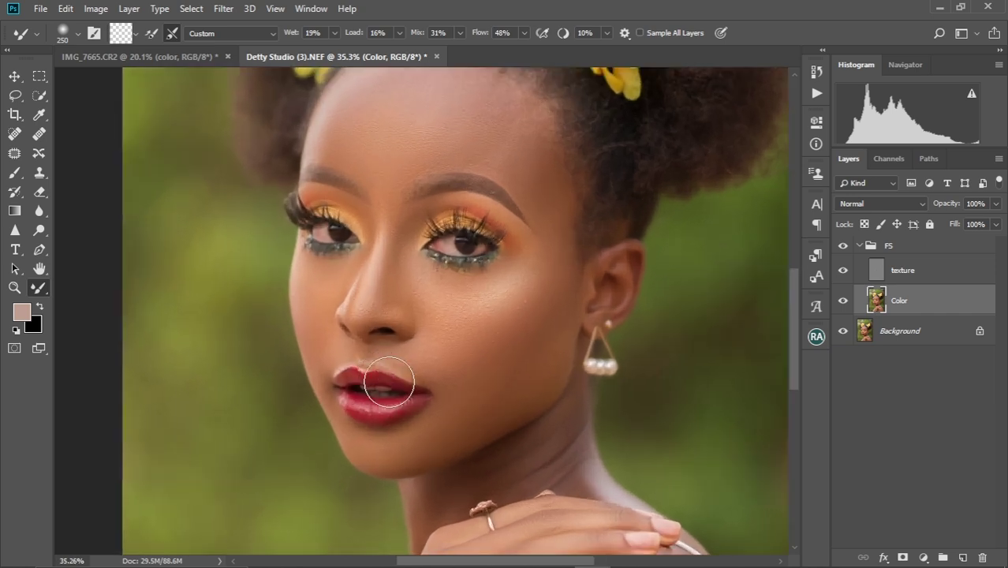
{"action": "left_click_drag", "start_coordinate": [471, 316], "coordinate": [414, 337]}
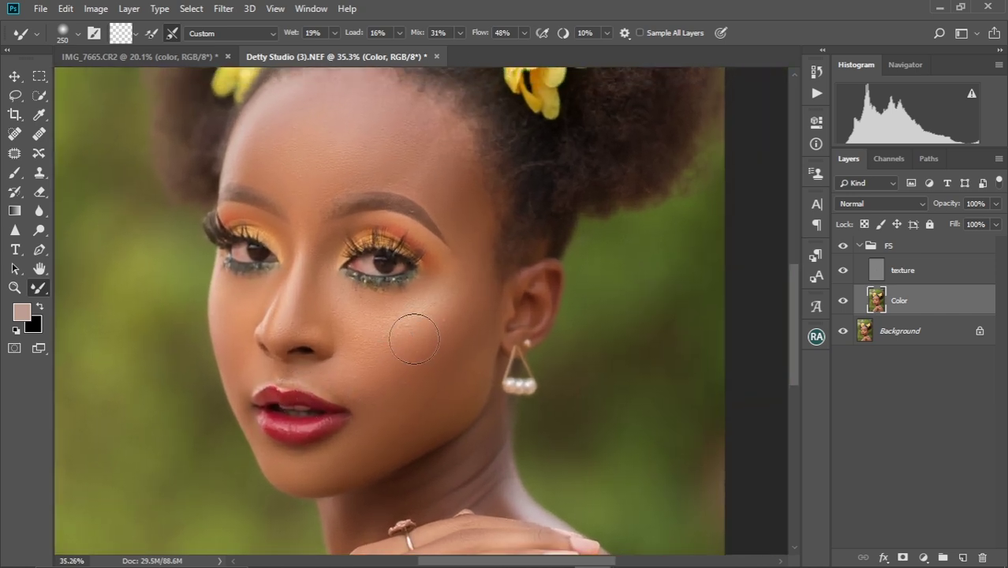
{"action": "key", "text": "bracketleft"}
{"action": "key", "text": "bracketleft"}
{"action": "key", "text": "bracketleft"}
{"action": "key", "text": "bracketright"}
{"action": "key", "text": "bracketleft"}
{"action": "key", "text": "bracketright"}
{"action": "key", "text": "bracketright"}
{"action": "key", "text": "bracketright"}
- Refine the chin skin below the lower lip with the Mixer Brush at 200 and 175 px
{"action": "mouse_move", "coordinate": [446, 358]}
{"action": "left_mouse_down"}
{"action": "mouse_move", "coordinate": [380, 378]}
{"action": "mouse_move", "coordinate": [421, 361]}
{"action": "mouse_move", "coordinate": [364, 372]}
{"action": "mouse_move", "coordinate": [411, 371]}
{"action": "mouse_move", "coordinate": [375, 381]}
{"action": "mouse_move", "coordinate": [451, 346]}
{"action": "mouse_move", "coordinate": [385, 385]}
{"action": "mouse_move", "coordinate": [442, 363]}
{"action": "mouse_move", "coordinate": [421, 388]}
{"action": "mouse_move", "coordinate": [472, 308]}
{"action": "left_mouse_up"}
{"action": "key", "text": "bracketleft"}
{"action": "scroll", "coordinate": [408, 376], "scroll_direction": "down", "scroll_amount": 3}
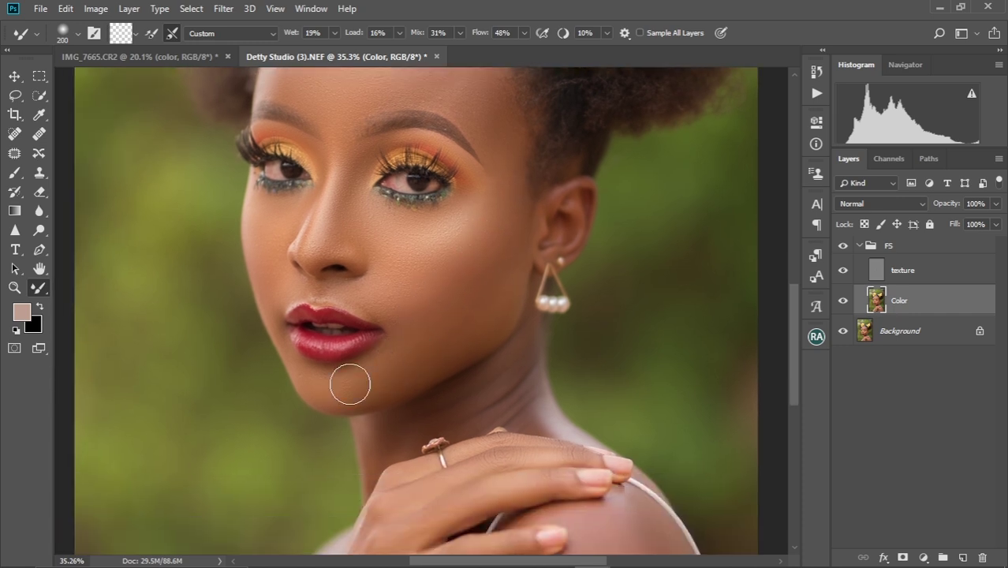
{"action": "key", "text": "bracketleft"}
- Smooth the upper forehead below the hairline with the Mixer Brush at 175 to 200 px
{"action": "scroll", "coordinate": [423, 320], "scroll_direction": "up", "scroll_amount": 8}
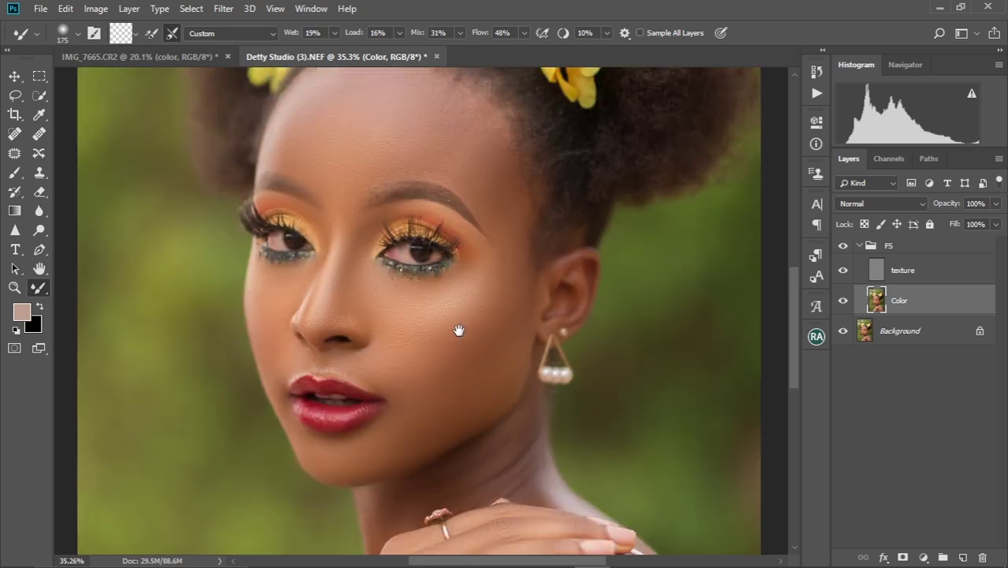
{"action": "mouse_move", "coordinate": [432, 313]}
{"action": "left_mouse_down"}
{"action": "mouse_move", "coordinate": [535, 254]}
{"action": "mouse_move", "coordinate": [525, 234]}
{"action": "left_mouse_up"}
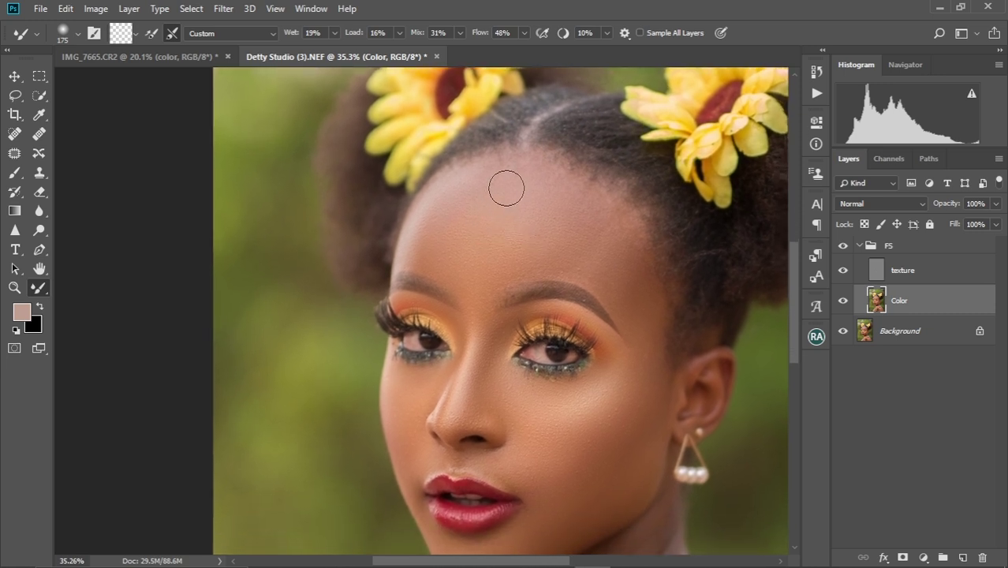
{"action": "key", "text": "bracketright"}
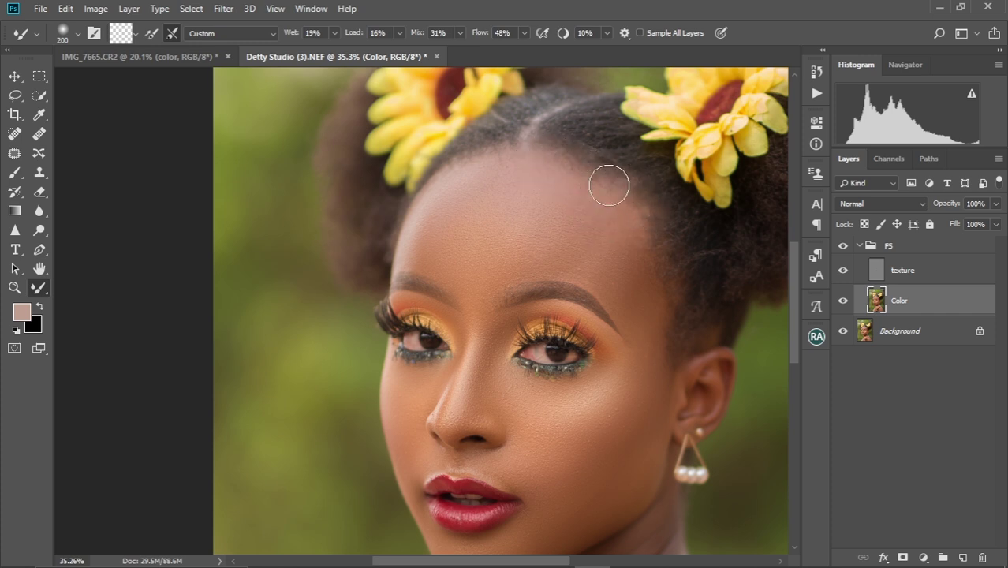
- Blend the temple along the hairline with a 125 px Mixer Brush and the center of the upper forehead at 200 px
{"action": "key", "text": "bracketleft"}
{"action": "key", "text": "bracketleft"}
{"action": "key", "text": "bracketleft"}
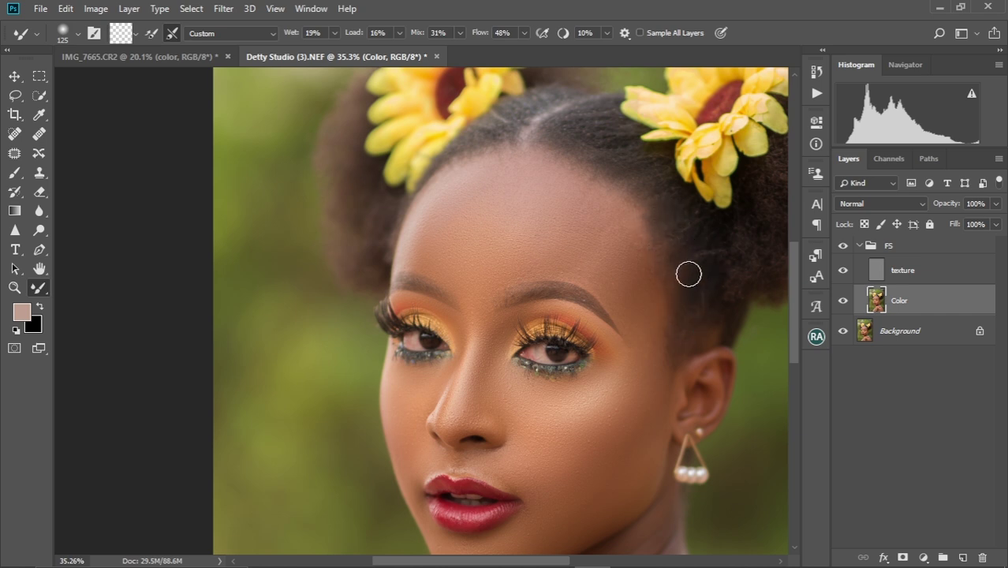
{"action": "key", "text": "bracketright"}
{"action": "key", "text": "bracketright"}
{"action": "key", "text": "bracketright"}
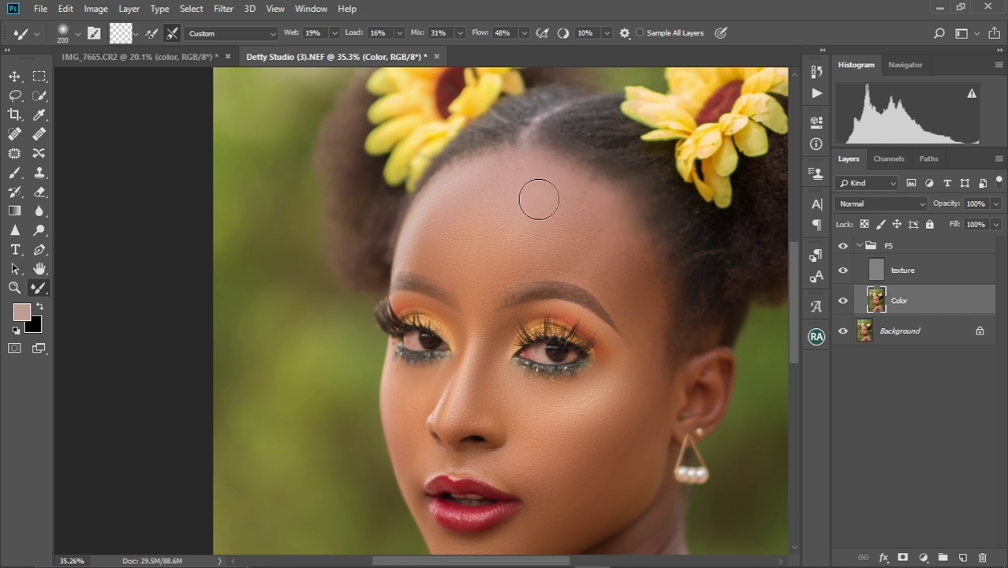
- Blend the skin along the forehead hairline and temple with the Mixer Brush reduced to 90 px
{"action": "scroll", "coordinate": [538, 203], "scroll_direction": "down", "scroll_amount": 3}
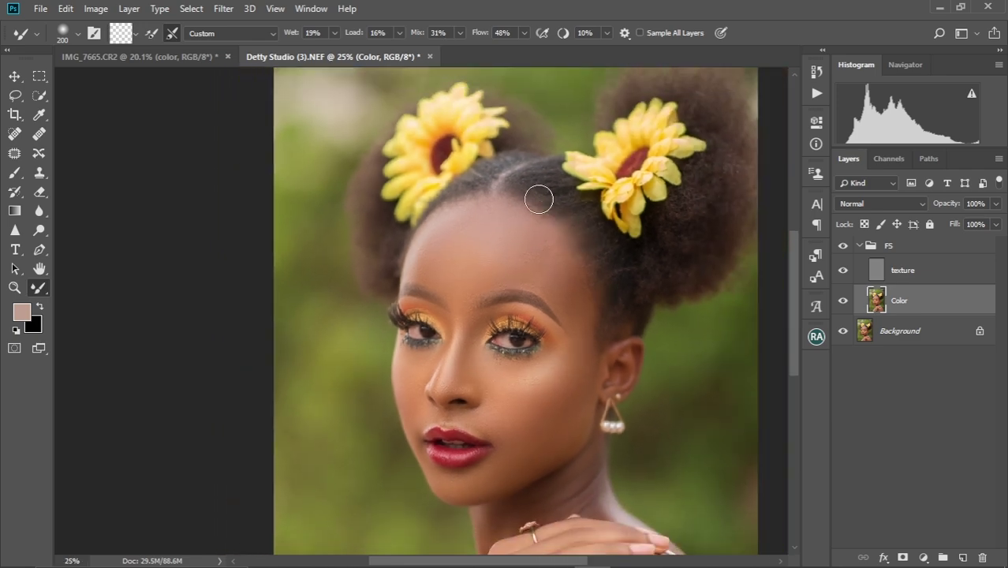
{"action": "scroll", "coordinate": [494, 374], "scroll_direction": "down", "scroll_amount": 2}
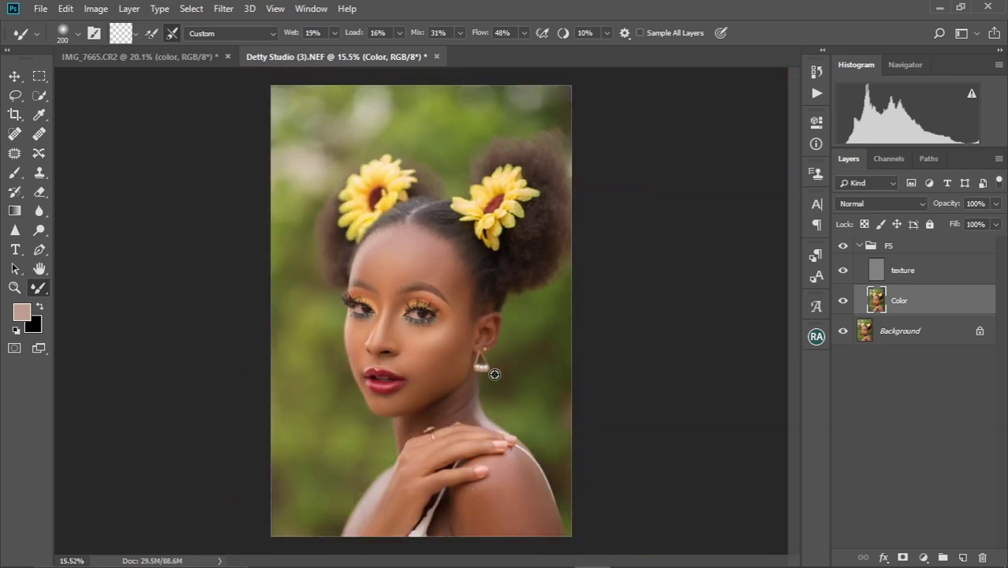
{"action": "scroll", "coordinate": [494, 373], "scroll_direction": "up", "scroll_amount": 4}
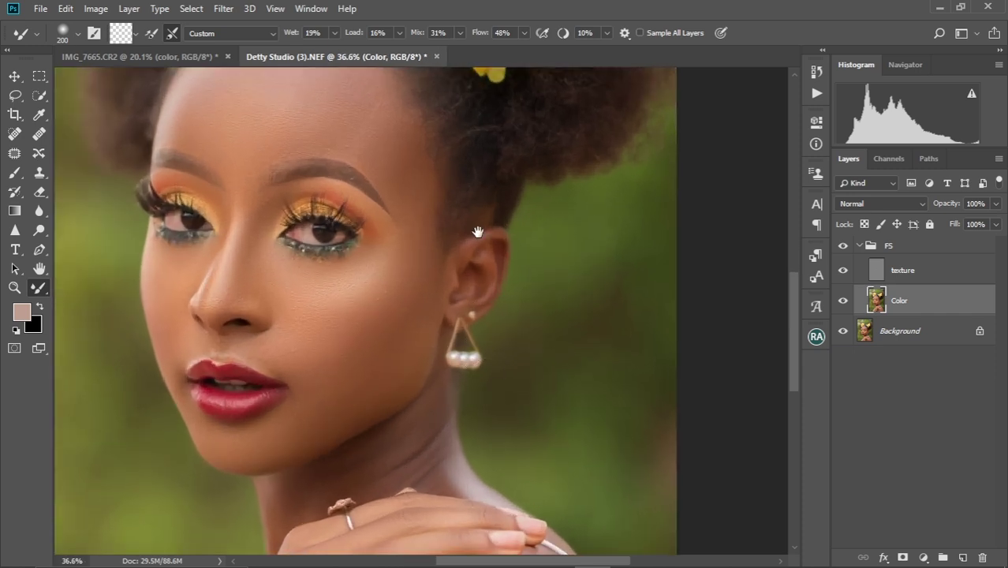
{"action": "left_click_drag", "start_coordinate": [477, 232], "coordinate": [505, 342]}
{"action": "key", "text": "bracketleft"}
{"action": "key", "text": "bracketleft"}
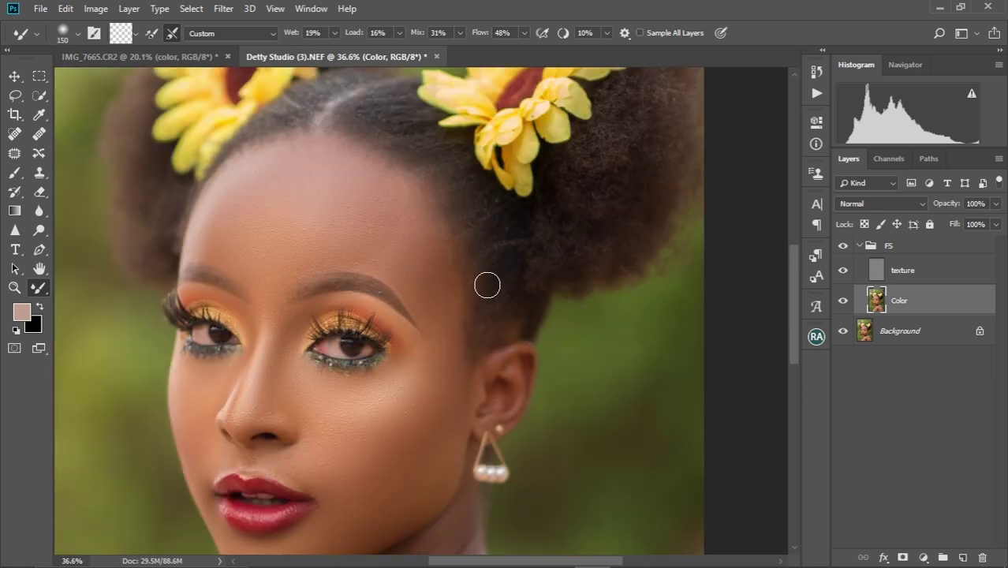
{"action": "key", "text": "bracketleft"}
{"action": "key", "text": "bracketleft"}
{"action": "key", "text": "bracketleft"}
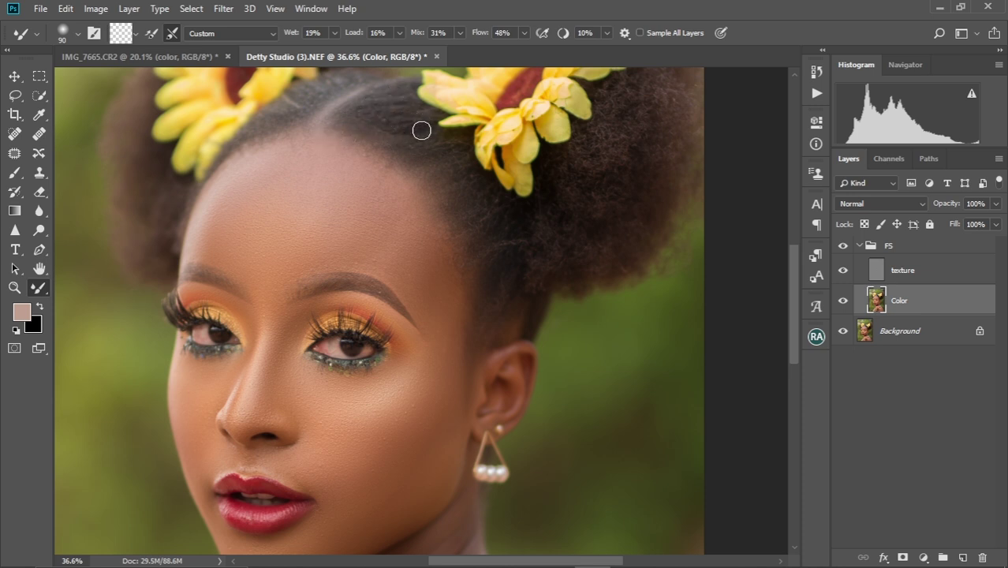
{"action": "mouse_move", "coordinate": [428, 328]}
{"action": "left_mouse_down"}
{"action": "mouse_move", "coordinate": [407, 322]}
{"action": "mouse_move", "coordinate": [411, 387]}
{"action": "mouse_move", "coordinate": [404, 331]}
{"action": "mouse_move", "coordinate": [382, 305]}
{"action": "left_mouse_up"}
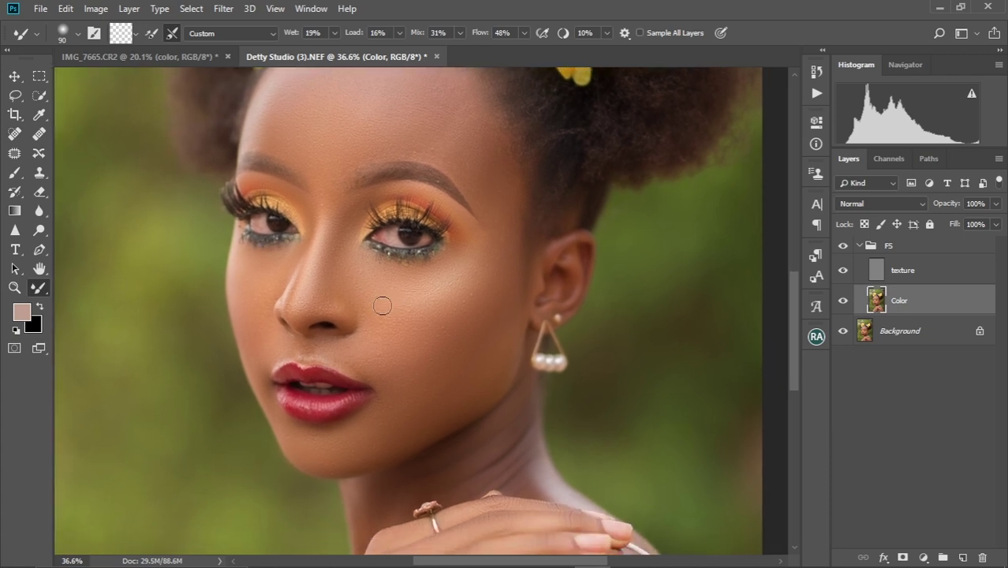
- Clean up the lip edges and surrounding skin with a Mixer Brush of about 40 px
{"action": "scroll", "coordinate": [361, 401], "scroll_direction": "up", "scroll_amount": 5}
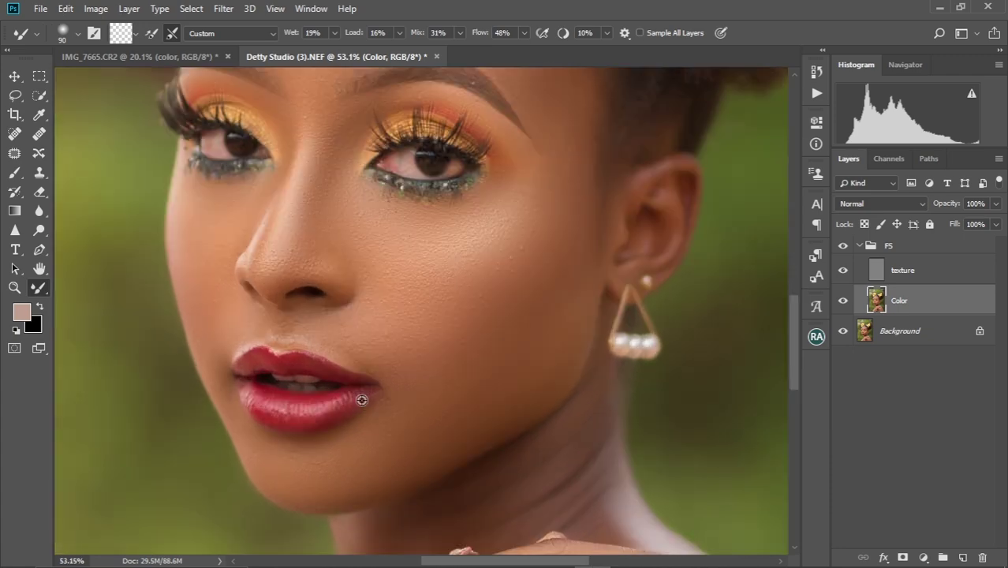
{"action": "mouse_move", "coordinate": [423, 222]}
{"action": "left_mouse_down"}
{"action": "mouse_move", "coordinate": [511, 171]}
{"action": "mouse_move", "coordinate": [450, 222]}
{"action": "mouse_move", "coordinate": [482, 206]}
{"action": "left_mouse_up"}
{"action": "key", "text": "bracketleft"}
{"action": "key", "text": "bracketleft"}
{"action": "key", "text": "bracketleft"}
{"action": "key", "text": "bracketleft"}
{"action": "key", "text": "bracketleft"}
{"action": "key", "text": "bracketleft"}
{"action": "key", "text": "bracketleft"}
{"action": "key", "text": "bracketleft"}
{"action": "key", "text": "bracketleft"}
{"action": "key", "text": "bracketleft"}
{"action": "key", "text": "bracketleft"}
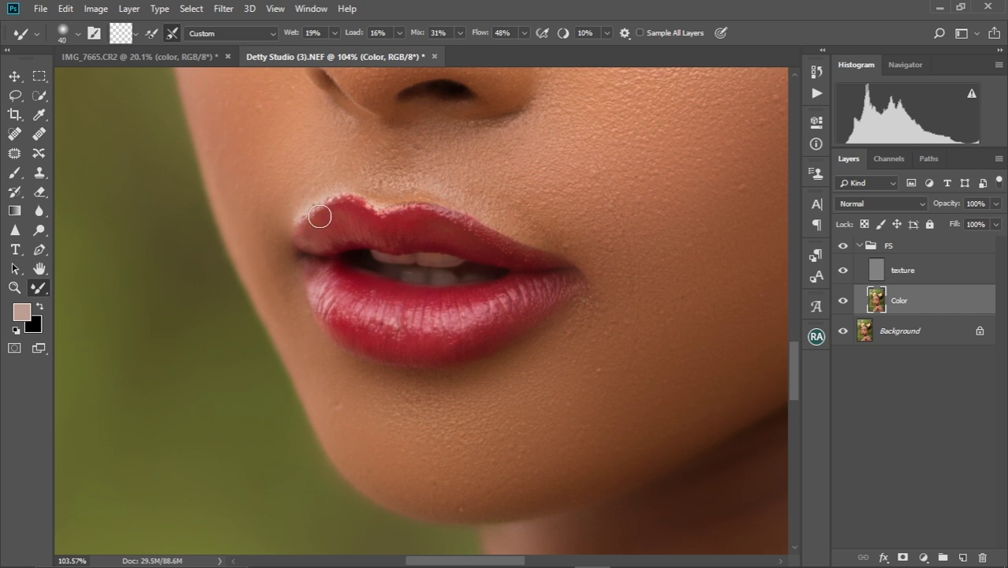
{"action": "key", "text": "bracketleft"}
{"action": "key", "text": "bracketleft"}
{"action": "left_click_drag", "start_coordinate": [309, 213], "coordinate": [320, 244]}
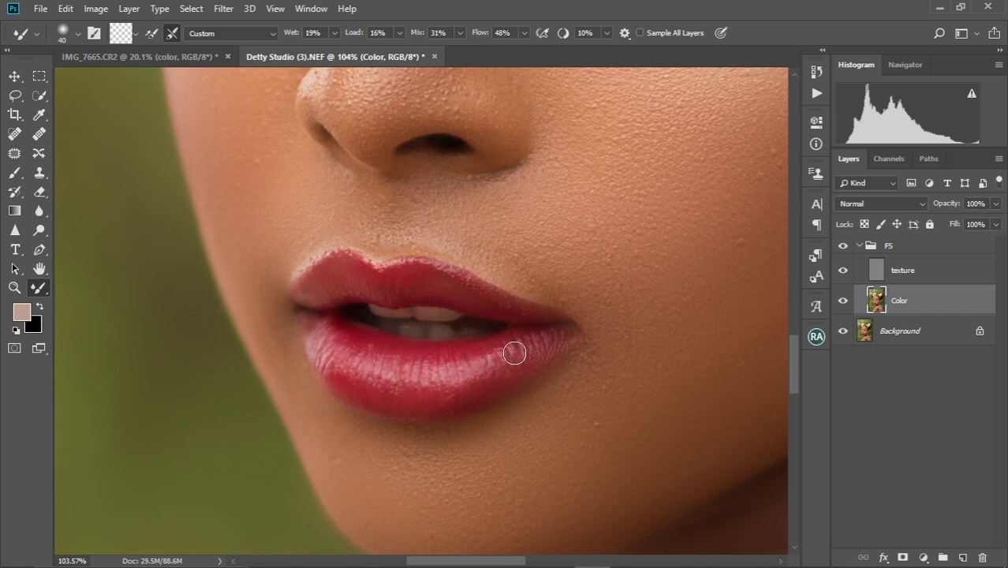
{"action": "key", "text": "bracketright"}
- Compare the portrait before and after retouching by toggling the visibility of the FS group
{"action": "scroll", "coordinate": [469, 423], "scroll_direction": "down", "scroll_amount": 6}
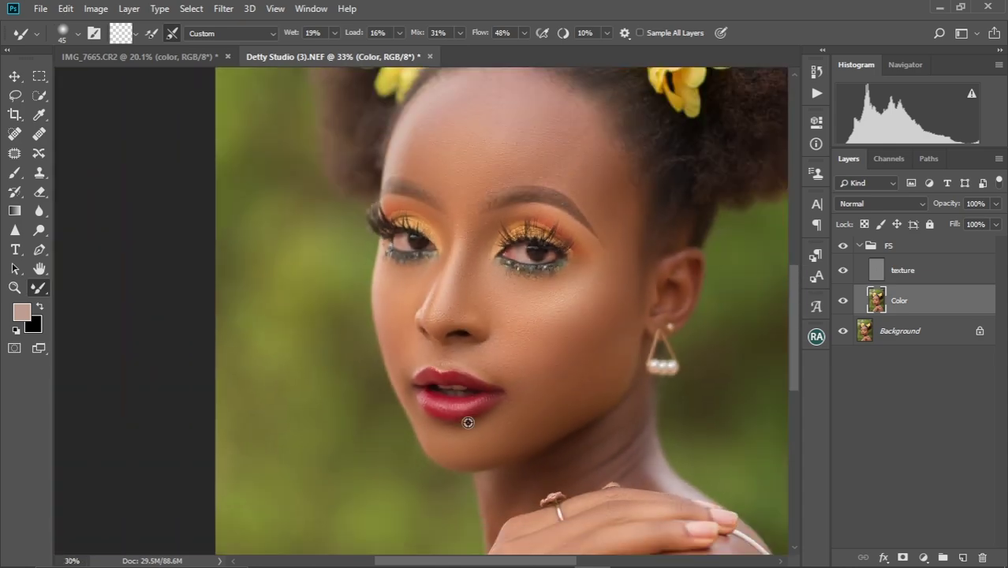
{"action": "scroll", "coordinate": [468, 422], "scroll_direction": "up", "scroll_amount": 2}
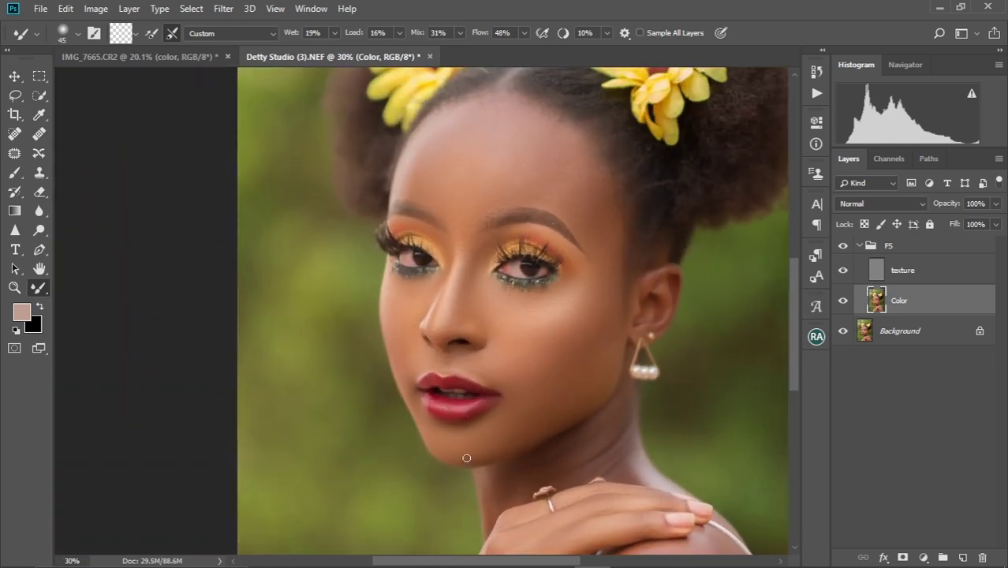
{"action": "key", "text": "ctrl+0"}
{"action": "scroll", "coordinate": [387, 377], "scroll_direction": "up", "scroll_amount": 2}
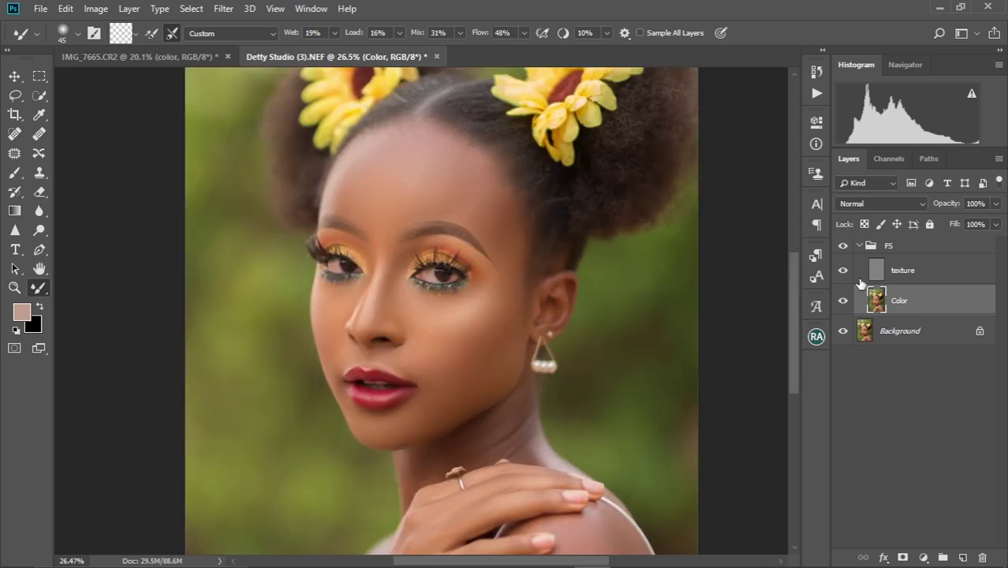
{"action": "left_click", "coordinate": [845, 249]}
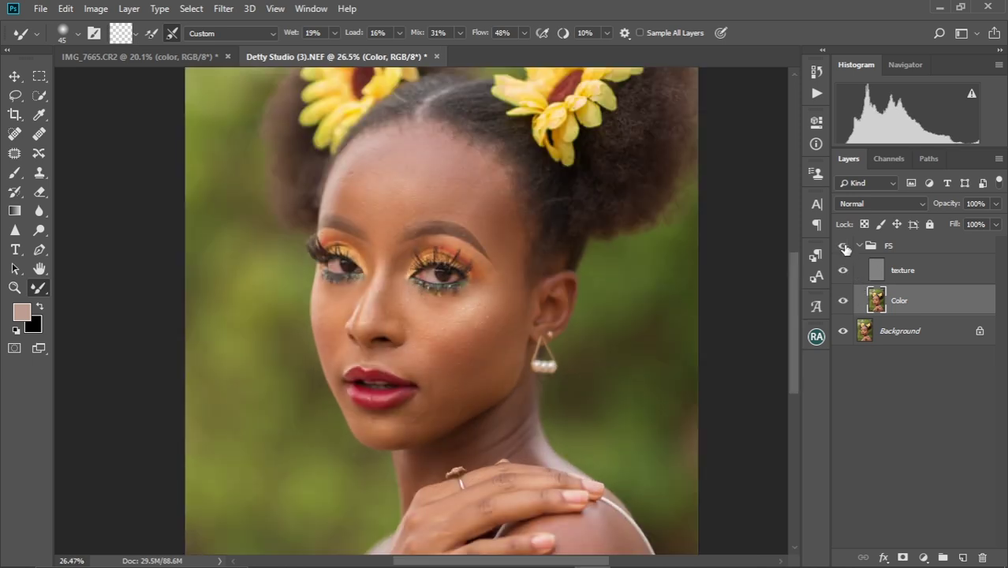
{"action": "left_click", "coordinate": [846, 249]}
{"action": "left_click", "coordinate": [845, 249]}
{"action": "left_click", "coordinate": [845, 249]}
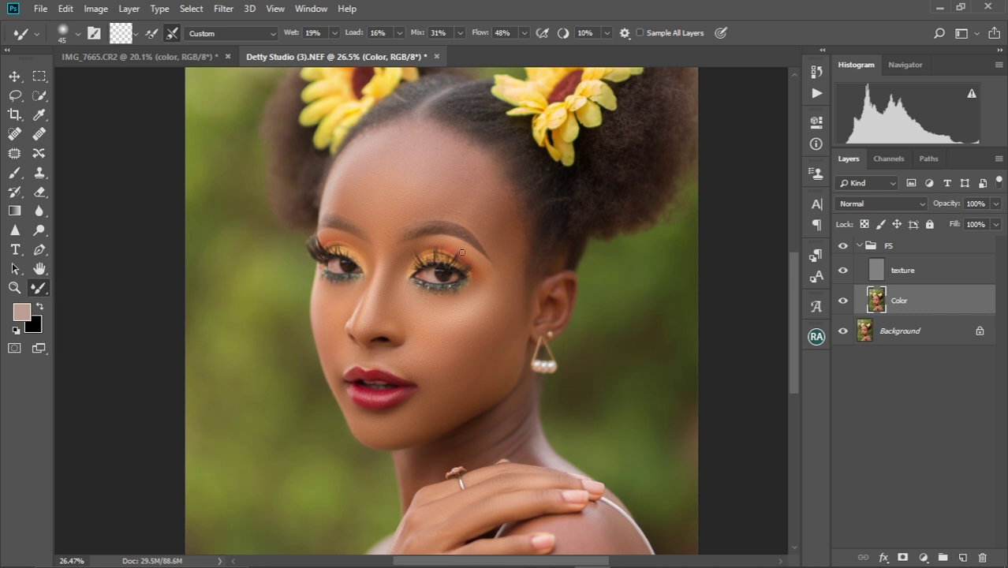
- Make the texture layer active and switch to the Spot Healing Brush
{"action": "scroll", "coordinate": [461, 252], "scroll_direction": "up", "scroll_amount": 3}
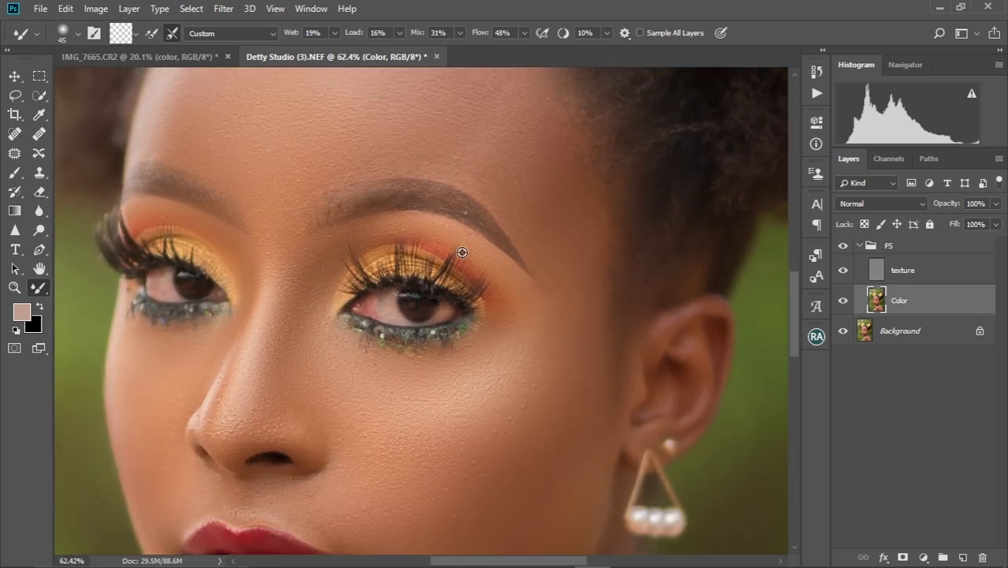
{"action": "scroll", "coordinate": [461, 252], "scroll_direction": "up", "scroll_amount": 1}
{"action": "left_click_drag", "start_coordinate": [431, 440], "coordinate": [454, 236]}
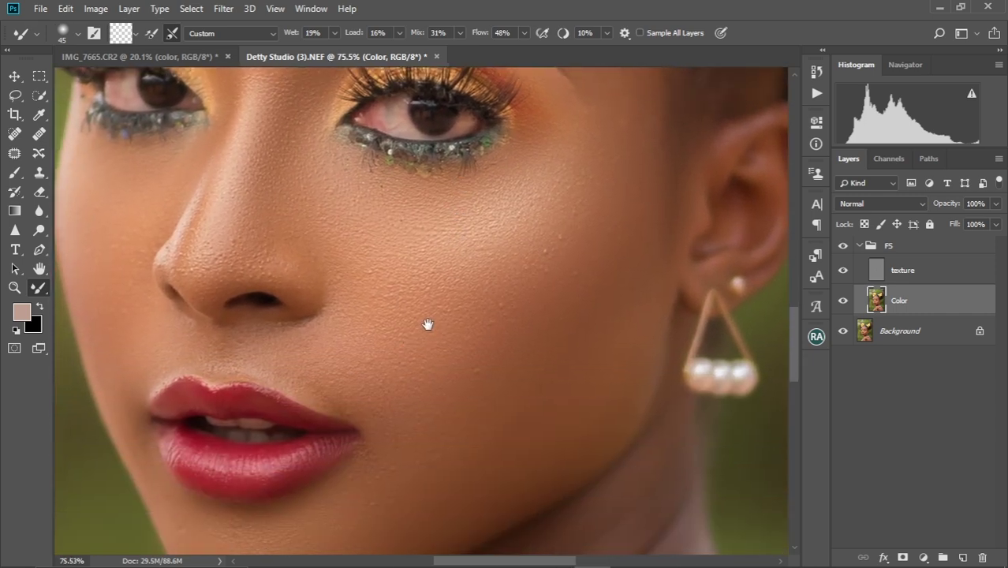
{"action": "left_click_drag", "start_coordinate": [427, 319], "coordinate": [428, 230]}
{"action": "scroll", "coordinate": [356, 231], "scroll_direction": "up", "scroll_amount": 3}
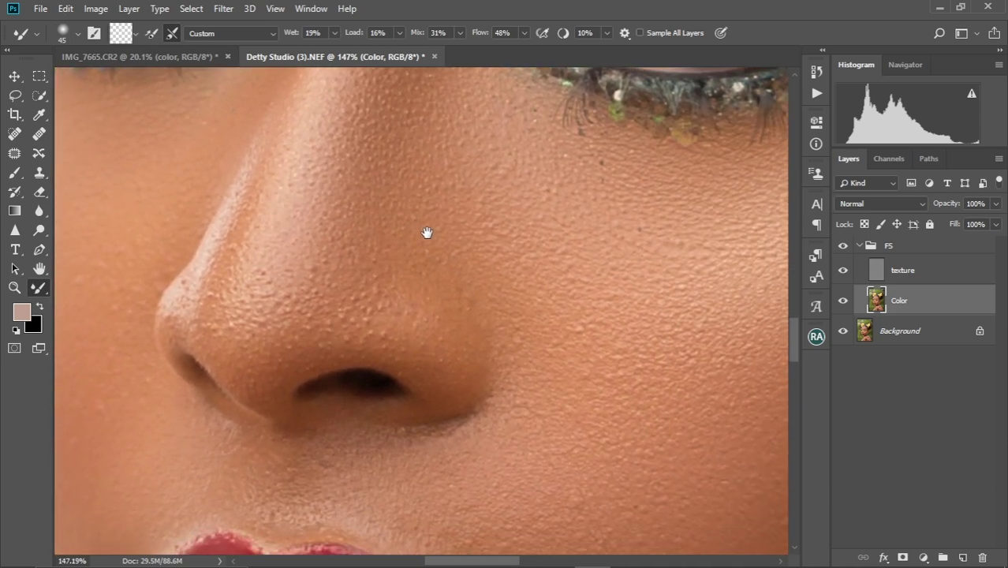
{"action": "left_click", "coordinate": [912, 272]}
{"action": "scroll", "coordinate": [513, 268], "scroll_direction": "down", "scroll_amount": 5}
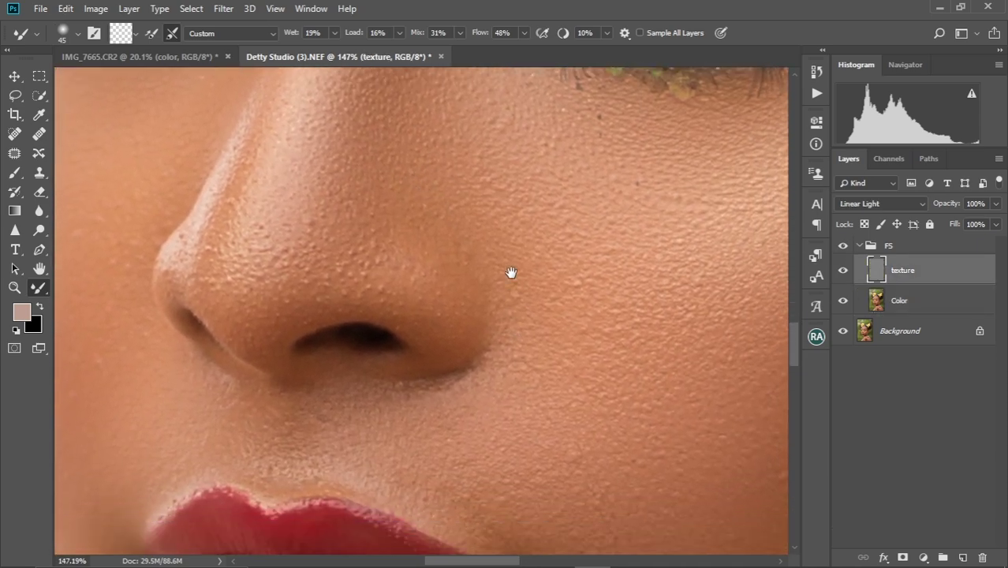
{"action": "left_click", "coordinate": [14, 133]}
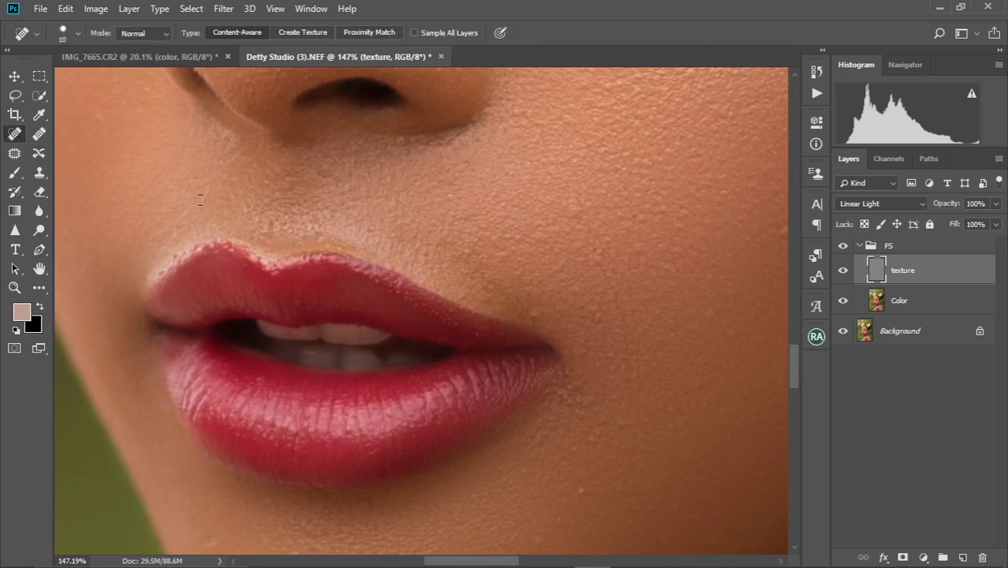
- Heal the bumps and uneven spots along the upper lip's outline with a 7 px Spot Healing Brush
{"action": "left_click_drag", "start_coordinate": [235, 302], "coordinate": [251, 256]}
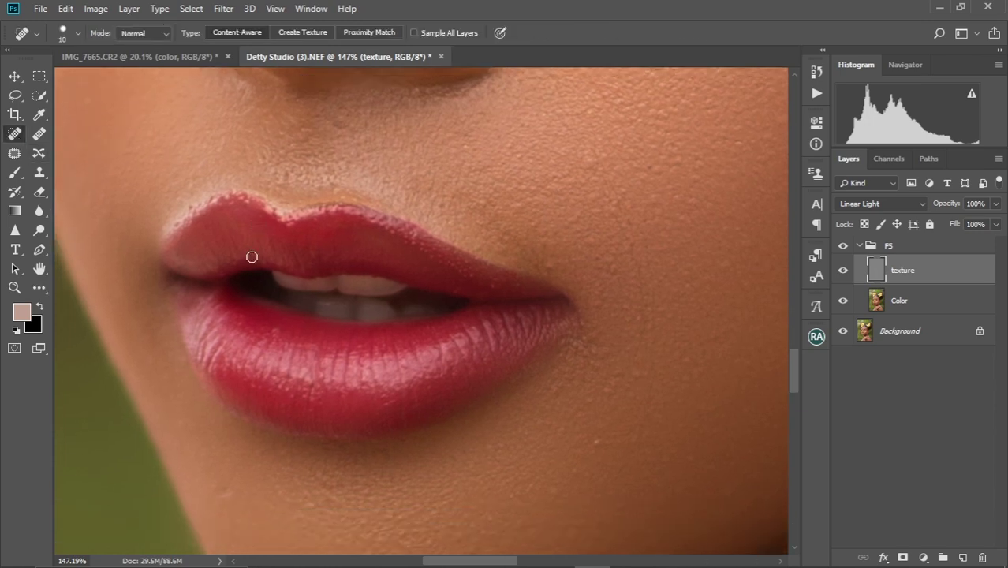
{"action": "left_click_drag", "start_coordinate": [207, 235], "coordinate": [233, 298]}
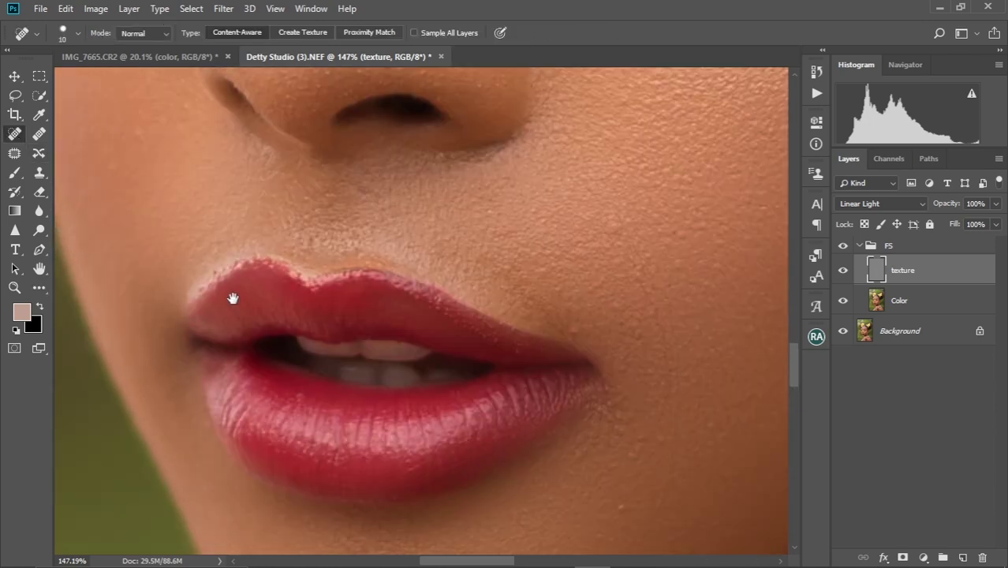
{"action": "scroll", "coordinate": [233, 299], "scroll_direction": "up", "scroll_amount": 3}
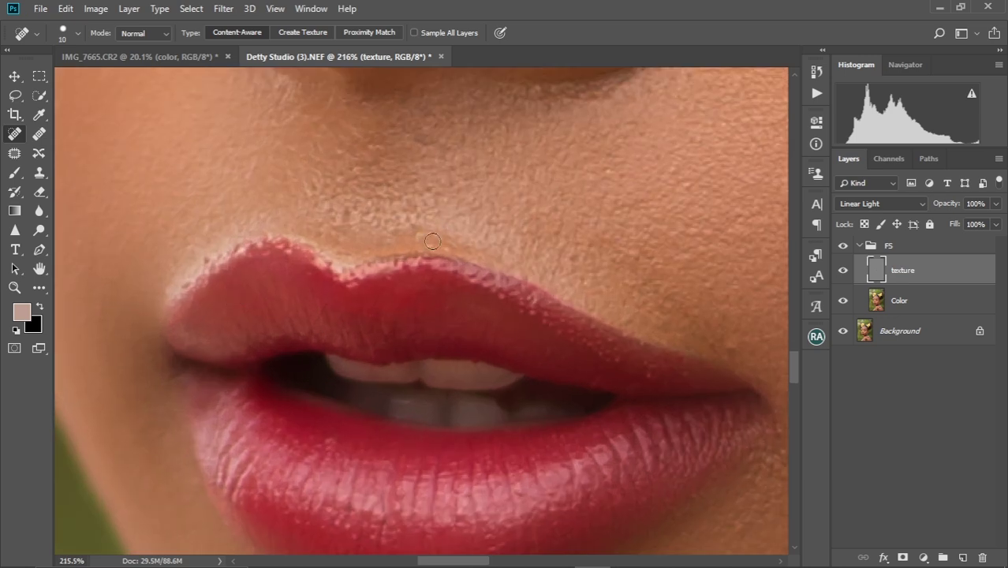
{"action": "key", "text": "bracketleft"}
{"action": "key", "text": "bracketleft"}
{"action": "key", "text": "bracketleft"}
{"action": "left_click", "coordinate": [214, 257]}
{"action": "left_click_drag", "start_coordinate": [259, 254], "coordinate": [276, 251]}
{"action": "mouse_move", "coordinate": [336, 232]}
{"action": "left_mouse_down"}
{"action": "mouse_move", "coordinate": [357, 202]}
{"action": "mouse_move", "coordinate": [328, 210]}
{"action": "mouse_move", "coordinate": [318, 186]}
{"action": "mouse_move", "coordinate": [320, 212]}
{"action": "left_mouse_up"}
{"action": "left_click", "coordinate": [325, 198]}
{"action": "left_click", "coordinate": [316, 189]}
{"action": "left_click", "coordinate": [304, 181]}
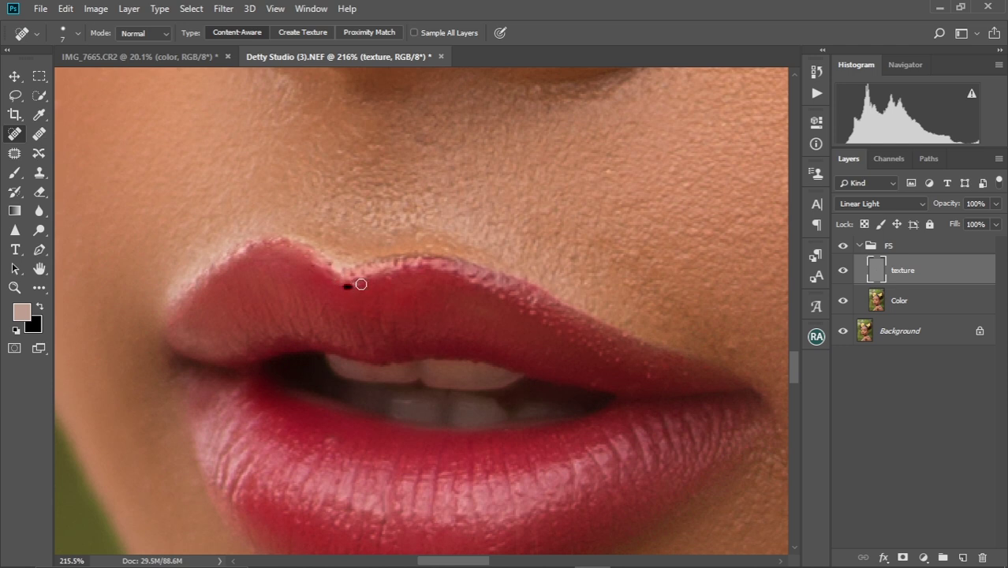
{"action": "mouse_move", "coordinate": [360, 284]}
{"action": "left_mouse_down"}
{"action": "mouse_move", "coordinate": [424, 265]}
{"action": "mouse_move", "coordinate": [393, 273]}
{"action": "left_mouse_up"}
{"action": "left_click_drag", "start_coordinate": [487, 285], "coordinate": [500, 287]}
- Examine the lips and chin with the FS group hidden and shown to compare the retouching
{"action": "scroll", "coordinate": [394, 330], "scroll_direction": "down", "scroll_amount": 2}
{"action": "scroll", "coordinate": [394, 330], "scroll_direction": "down", "scroll_amount": 8}
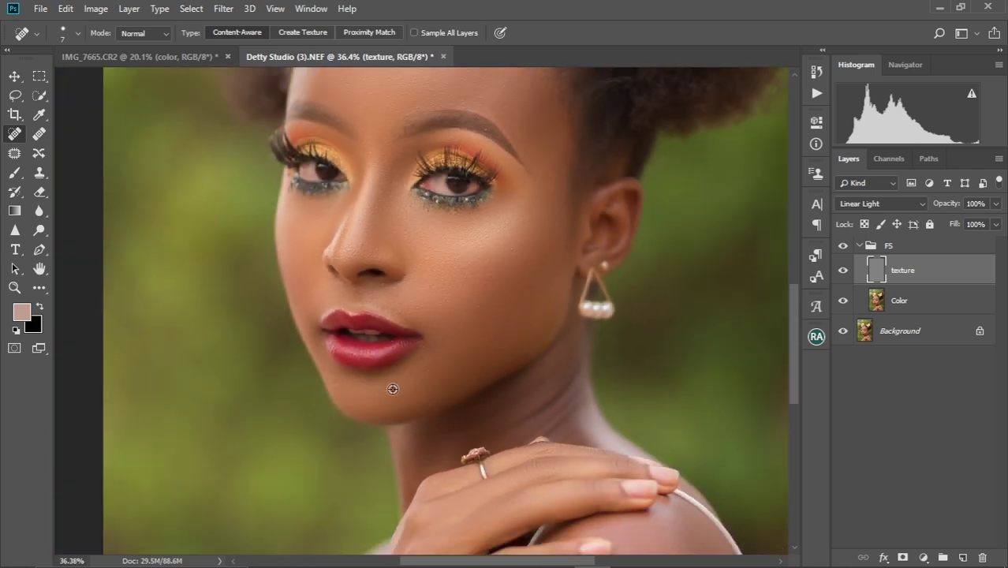
{"action": "scroll", "coordinate": [389, 386], "scroll_direction": "up", "scroll_amount": 4}
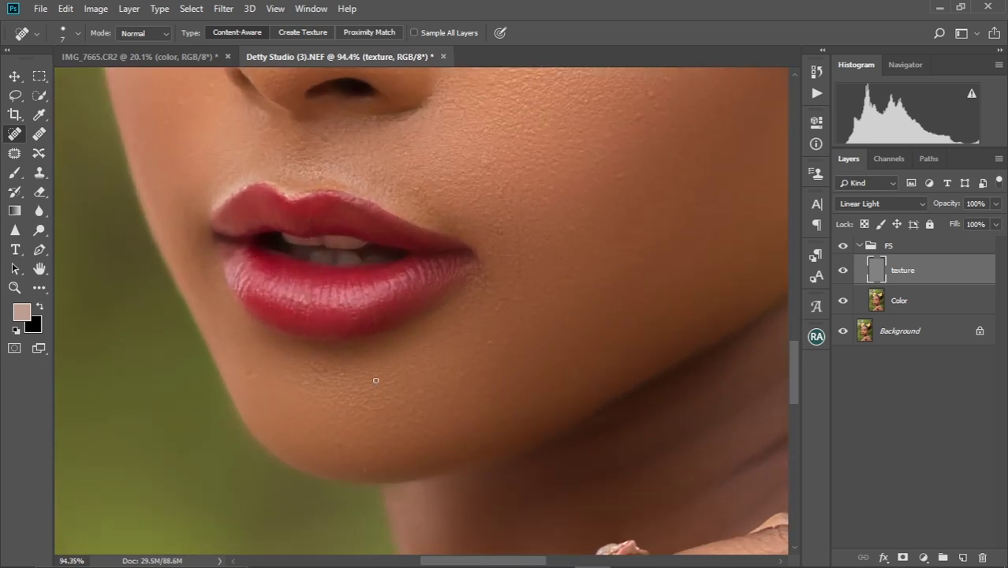
{"action": "left_click_drag", "start_coordinate": [403, 319], "coordinate": [441, 398]}
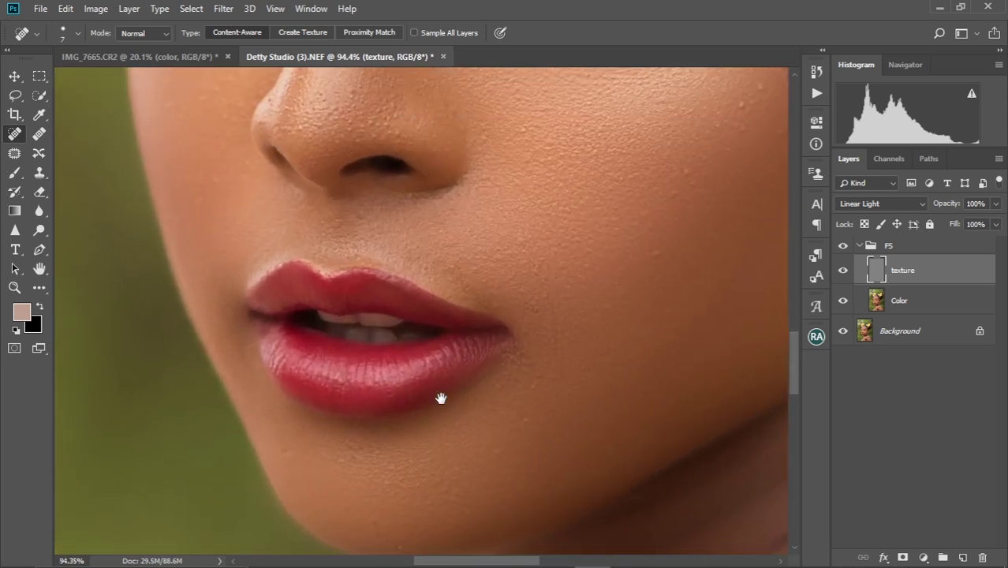
{"action": "left_click", "coordinate": [844, 248]}
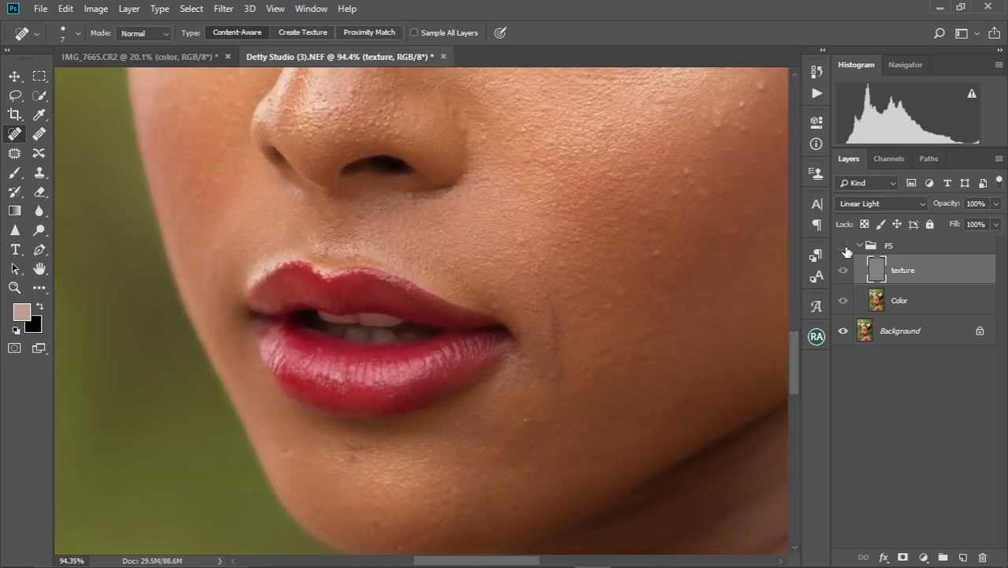
{"action": "left_click", "coordinate": [845, 248]}
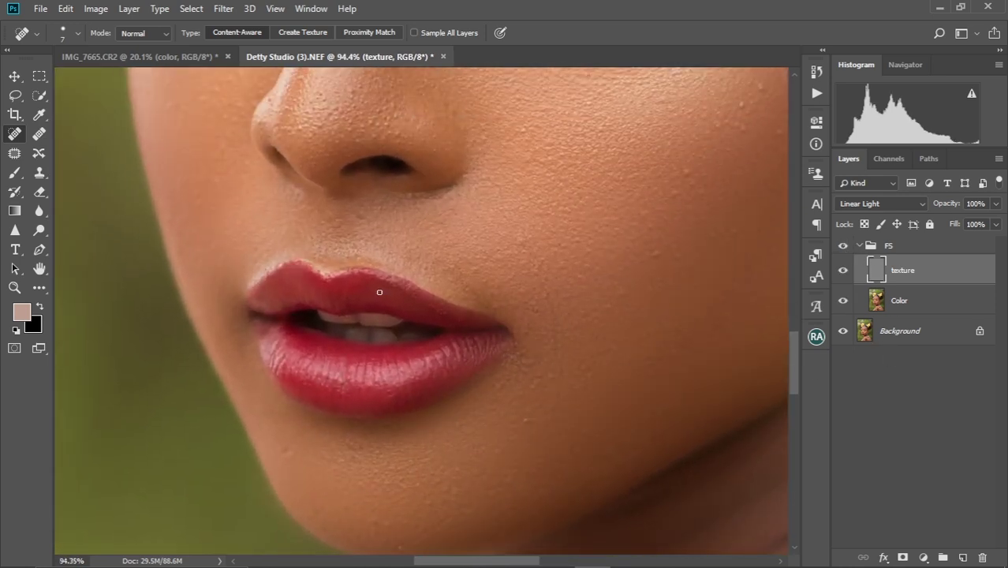
- Heal the small blemishes on the chin and jaw skin below the lower lip on the texture layer
{"action": "scroll", "coordinate": [335, 298], "scroll_direction": "up", "scroll_amount": 6}
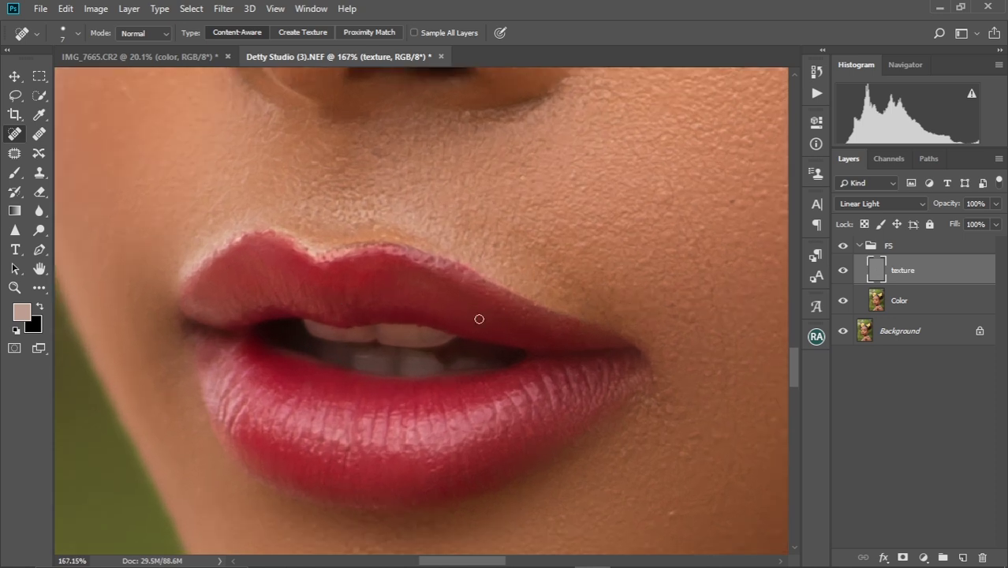
{"action": "left_click_drag", "start_coordinate": [401, 355], "coordinate": [393, 338]}
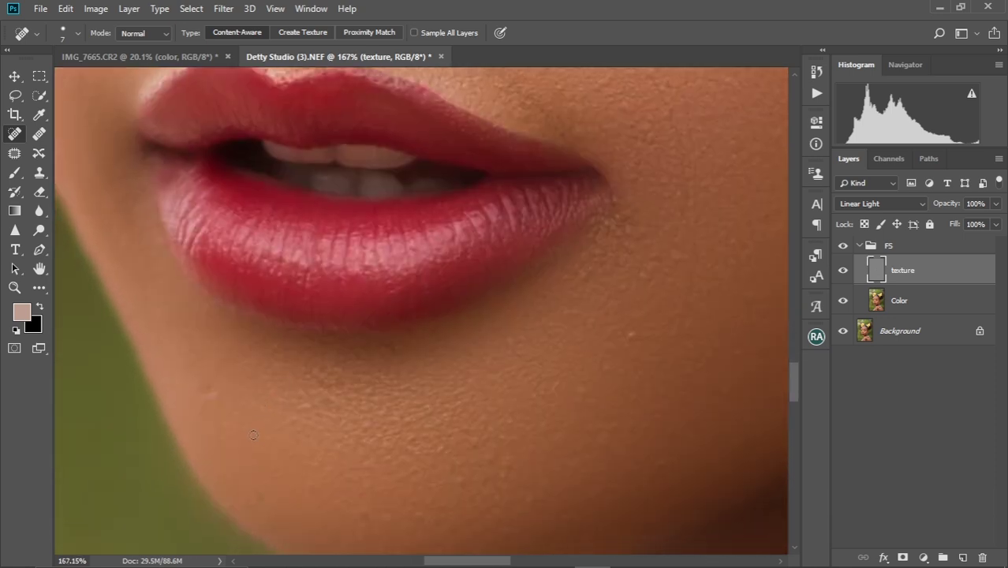
{"action": "left_click_drag", "start_coordinate": [206, 390], "coordinate": [222, 377]}
{"action": "left_click_drag", "start_coordinate": [159, 312], "coordinate": [156, 325]}
{"action": "left_click_drag", "start_coordinate": [254, 496], "coordinate": [250, 505]}
{"action": "left_click_drag", "start_coordinate": [381, 500], "coordinate": [366, 522]}
{"action": "left_click_drag", "start_coordinate": [438, 451], "coordinate": [422, 465]}
{"action": "scroll", "coordinate": [524, 367], "scroll_direction": "right", "scroll_amount": 3}
{"action": "scroll", "coordinate": [524, 366], "scroll_direction": "up", "scroll_amount": 1}
{"action": "left_click_drag", "start_coordinate": [496, 413], "coordinate": [484, 422]}
- Heal the rough skin beside the mouth corner nearer the earring with a 15 px Spot Healing Brush
{"action": "scroll", "coordinate": [467, 358], "scroll_direction": "right", "scroll_amount": 2}
{"action": "scroll", "coordinate": [468, 358], "scroll_direction": "up", "scroll_amount": 1}
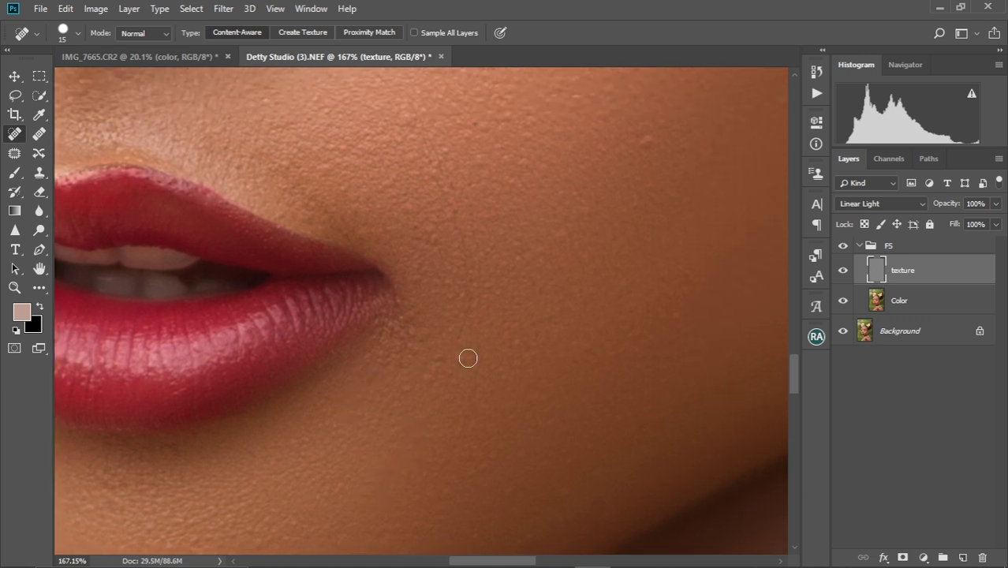
{"action": "left_click", "coordinate": [422, 376]}
{"action": "left_click_drag", "start_coordinate": [409, 323], "coordinate": [408, 340]}
{"action": "left_click_drag", "start_coordinate": [408, 295], "coordinate": [409, 296]}
{"action": "left_click_drag", "start_coordinate": [473, 339], "coordinate": [476, 368]}
- Heal the spots along the nostril's lower edge and crease with the 15 px Spot Healing Brush
{"action": "scroll", "coordinate": [464, 397], "scroll_direction": "down", "scroll_amount": 3}
{"action": "scroll", "coordinate": [464, 396], "scroll_direction": "down", "scroll_amount": 2}
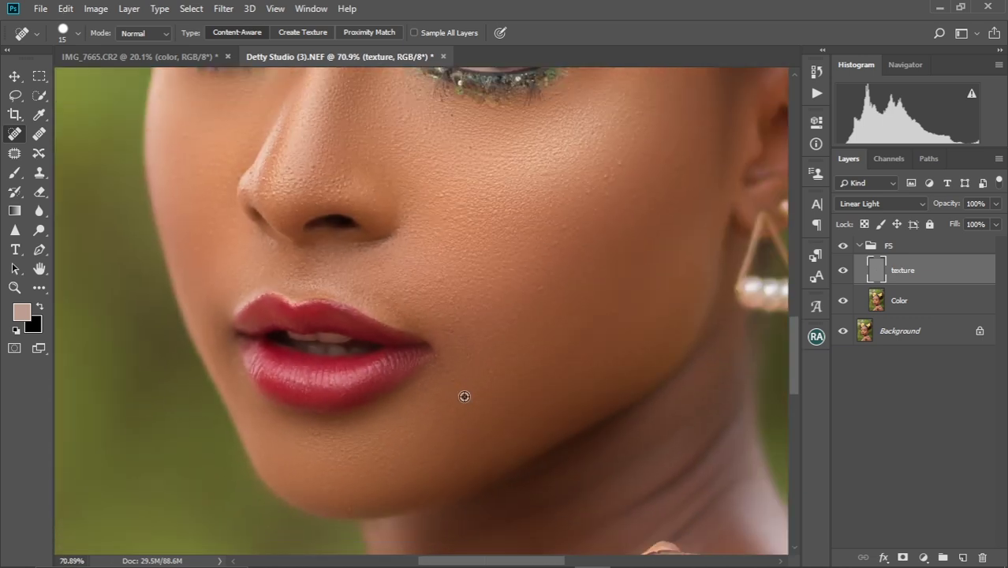
{"action": "scroll", "coordinate": [458, 319], "scroll_direction": "up", "scroll_amount": 2}
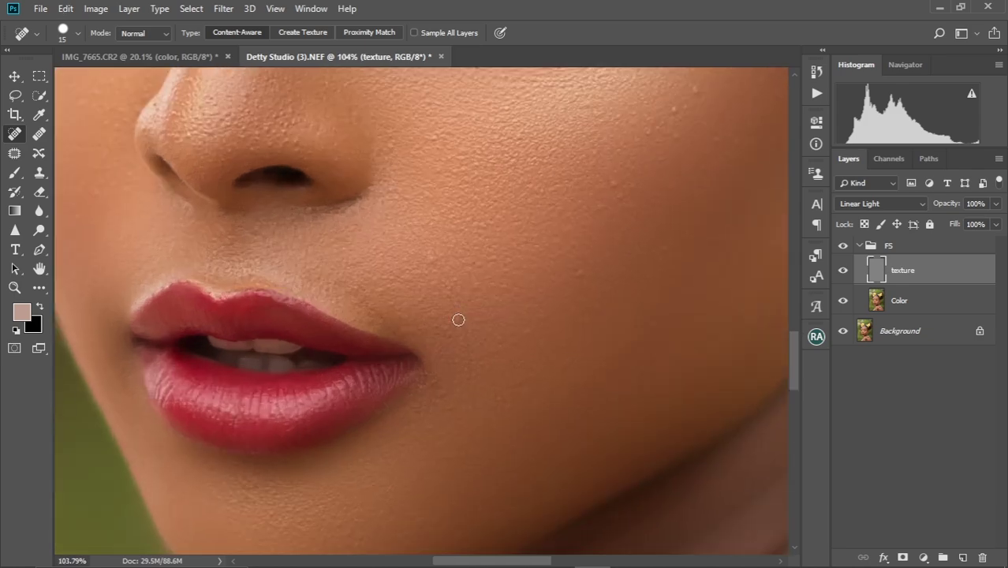
{"action": "scroll", "coordinate": [458, 320], "scroll_direction": "down", "scroll_amount": 1}
{"action": "scroll", "coordinate": [451, 317], "scroll_direction": "down", "scroll_amount": 1}
{"action": "scroll", "coordinate": [471, 286], "scroll_direction": "up", "scroll_amount": 2}
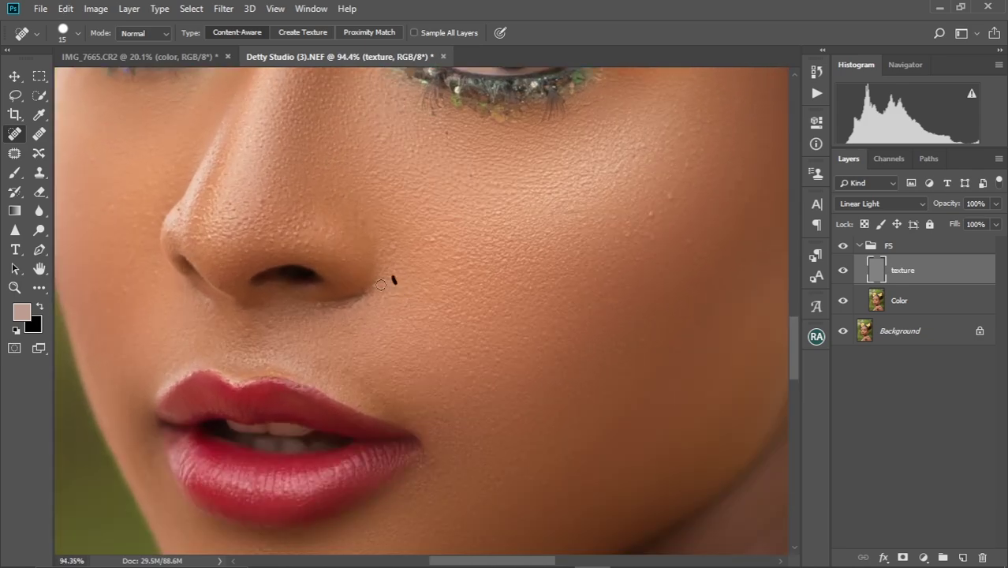
{"action": "mouse_move", "coordinate": [348, 306]}
{"action": "left_mouse_down"}
{"action": "mouse_move", "coordinate": [327, 299]}
{"action": "mouse_move", "coordinate": [356, 306]}
{"action": "mouse_move", "coordinate": [374, 290]}
{"action": "left_mouse_up"}
{"action": "left_click", "coordinate": [323, 310]}
{"action": "left_click_drag", "start_coordinate": [418, 292], "coordinate": [307, 312]}
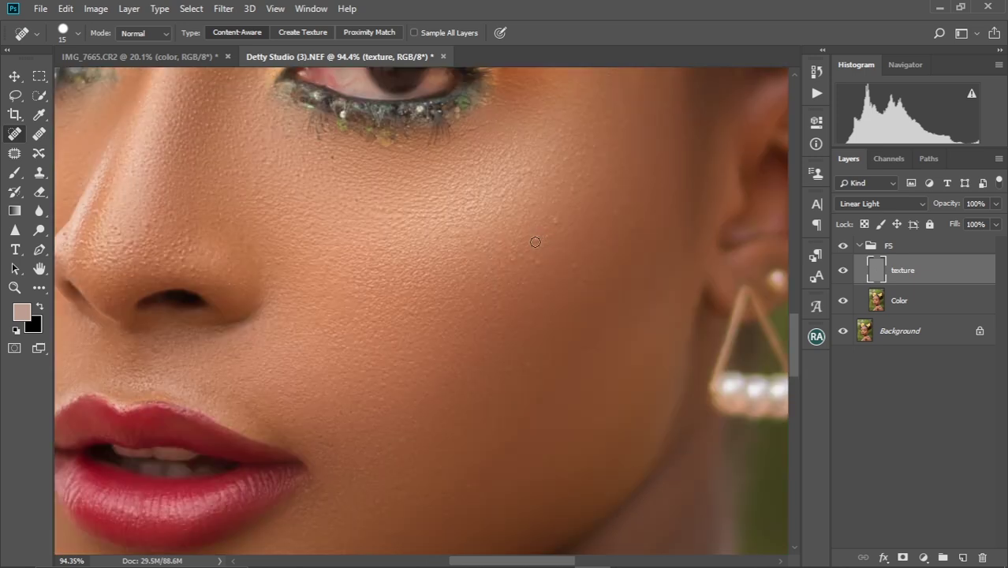
- Heal the small bumps and spots on the upper cheek between the eye and the ear with the 15 px Spot Healing Brush
{"action": "mouse_move", "coordinate": [536, 237]}
{"action": "left_mouse_down"}
{"action": "mouse_move", "coordinate": [535, 265]}
{"action": "mouse_move", "coordinate": [509, 259]}
{"action": "left_mouse_up"}
{"action": "mouse_move", "coordinate": [474, 230]}
{"action": "left_mouse_down"}
{"action": "mouse_move", "coordinate": [433, 225]}
{"action": "mouse_move", "coordinate": [433, 209]}
{"action": "mouse_move", "coordinate": [398, 213]}
{"action": "mouse_move", "coordinate": [344, 199]}
{"action": "mouse_move", "coordinate": [392, 217]}
{"action": "left_mouse_up"}
{"action": "left_click_drag", "start_coordinate": [453, 235], "coordinate": [307, 310]}
{"action": "left_click_drag", "start_coordinate": [364, 272], "coordinate": [347, 278]}
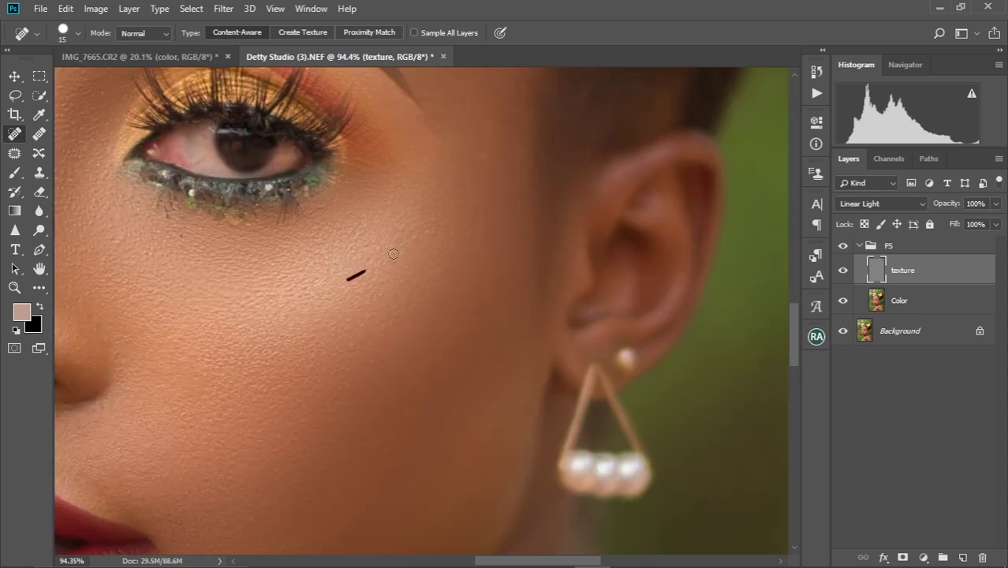
{"action": "left_click_drag", "start_coordinate": [430, 226], "coordinate": [409, 243]}
{"action": "scroll", "coordinate": [387, 266], "scroll_direction": "down", "scroll_amount": 5}
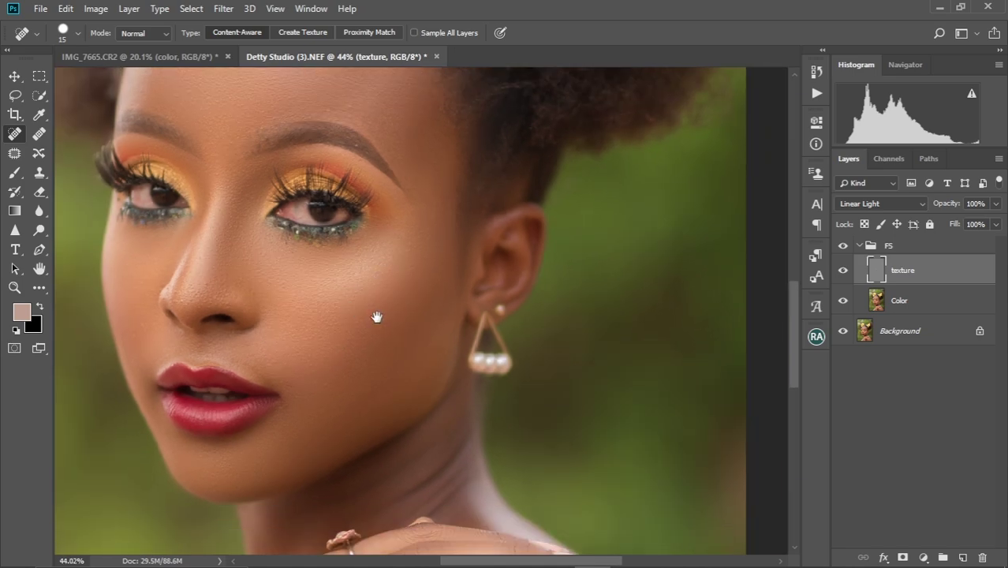
{"action": "left_click_drag", "start_coordinate": [374, 255], "coordinate": [483, 354]}
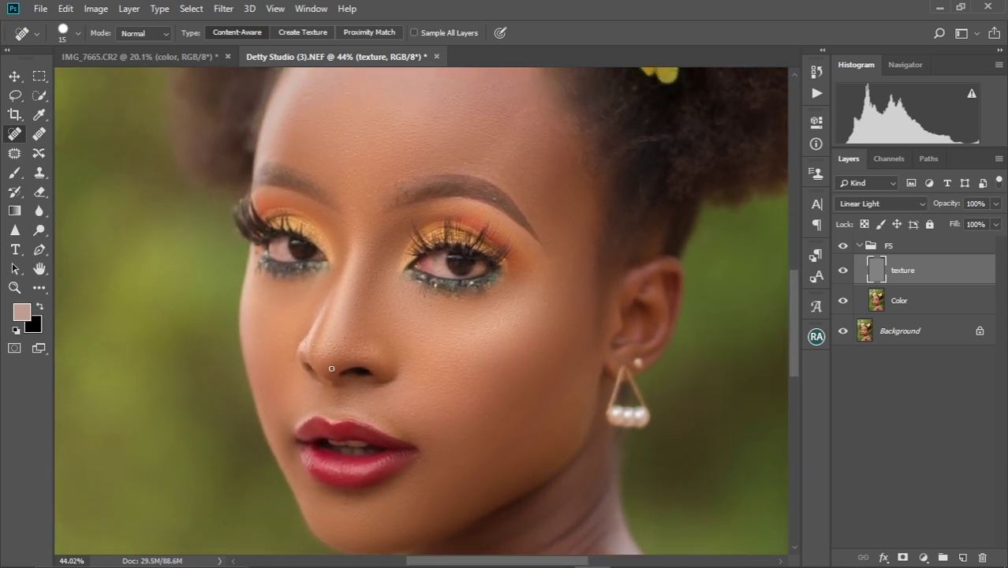
- Heal the small spots along the side of the nose and on the far nostril wing on the texture layer
{"action": "scroll", "coordinate": [331, 366], "scroll_direction": "up", "scroll_amount": 6}
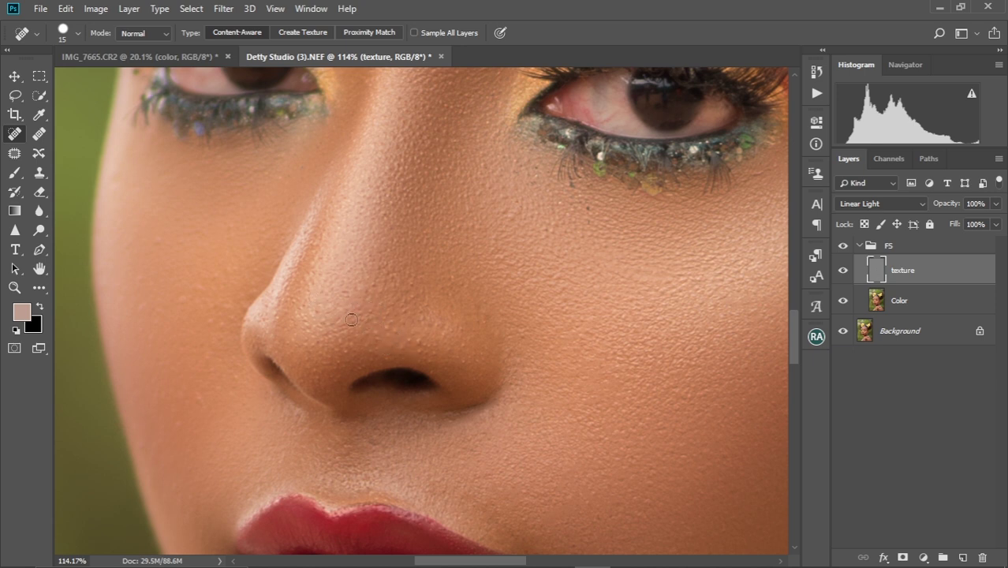
{"action": "scroll", "coordinate": [337, 344], "scroll_direction": "up", "scroll_amount": 2}
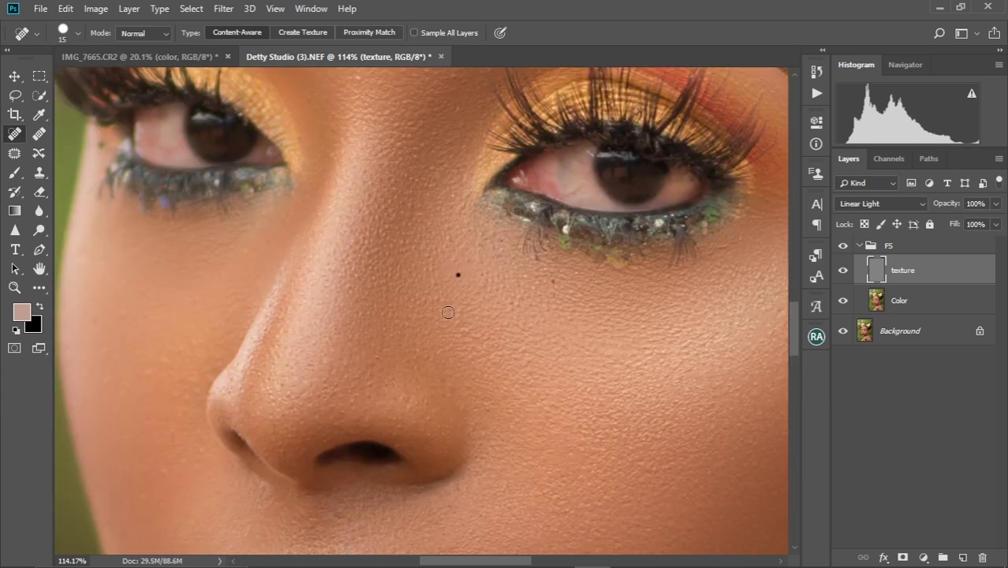
{"action": "scroll", "coordinate": [453, 310], "scroll_direction": "down", "scroll_amount": 10}
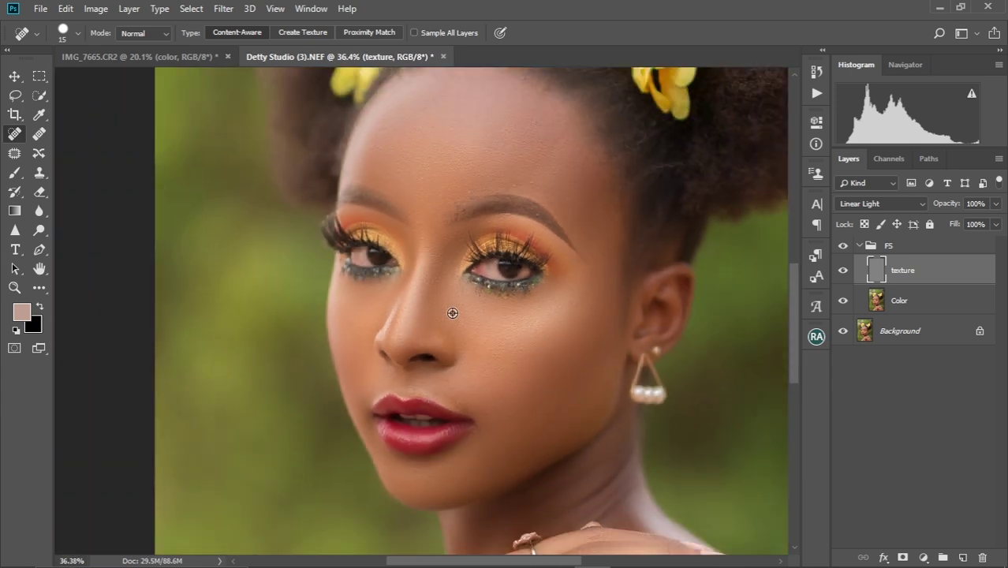
{"action": "scroll", "coordinate": [412, 353], "scroll_direction": "up", "scroll_amount": 8}
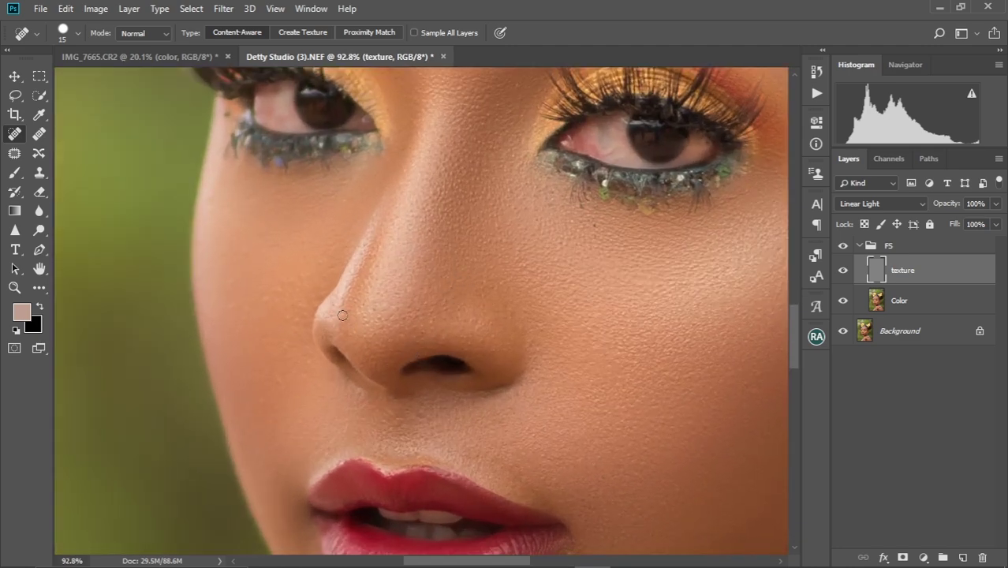
{"action": "mouse_move", "coordinate": [337, 321]}
{"action": "left_mouse_down"}
{"action": "mouse_move", "coordinate": [349, 283]}
{"action": "mouse_move", "coordinate": [339, 315]}
{"action": "left_mouse_up"}
{"action": "left_click_drag", "start_coordinate": [578, 349], "coordinate": [440, 426]}
{"action": "scroll", "coordinate": [440, 426], "scroll_direction": "down", "scroll_amount": 15}
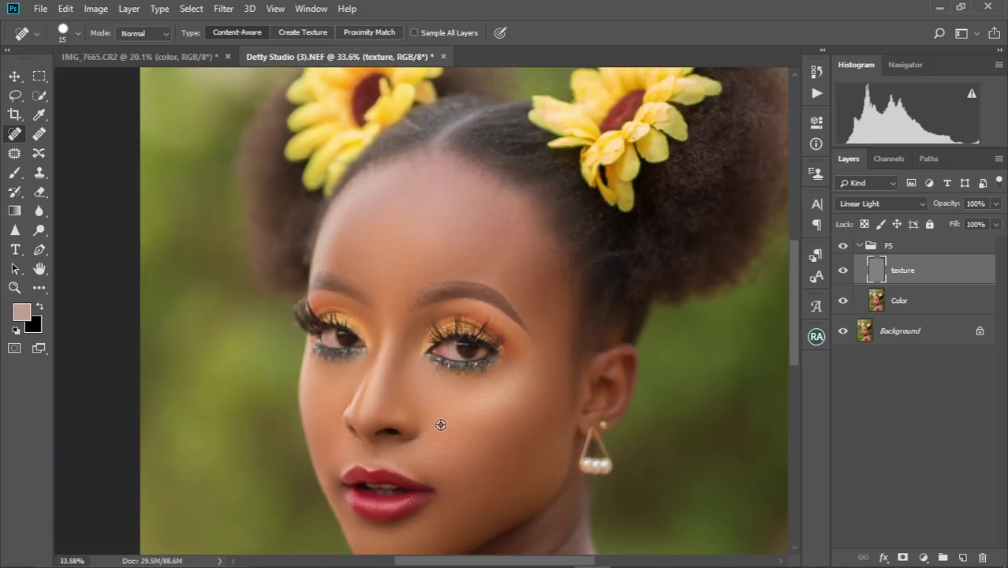
- Activate the Color layer for skin smoothing and enlarge the Mixer Brush to 175 px
{"action": "scroll", "coordinate": [436, 358], "scroll_direction": "up", "scroll_amount": 6}
{"action": "scroll", "coordinate": [435, 354], "scroll_direction": "up", "scroll_amount": 4}
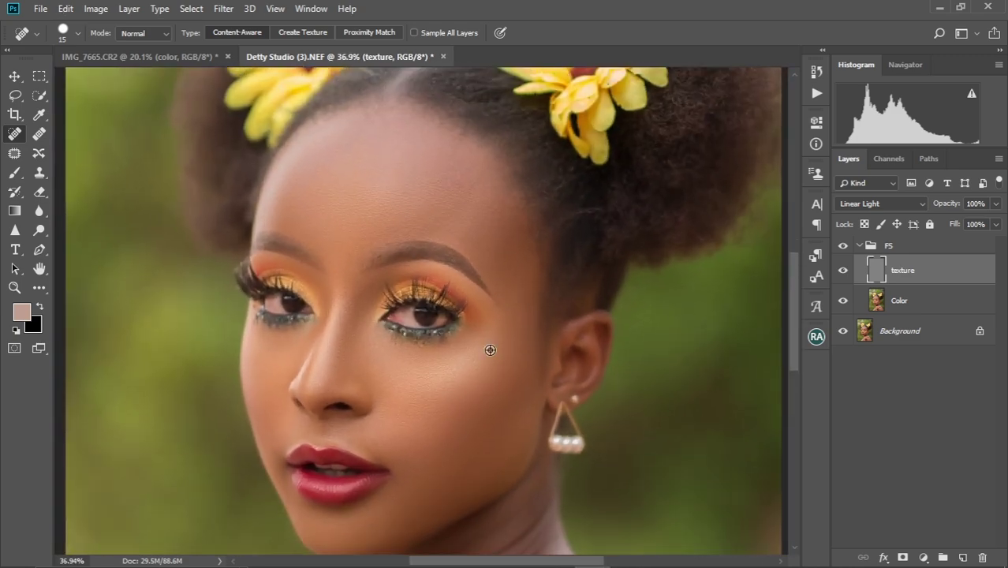
{"action": "left_click", "coordinate": [906, 300]}
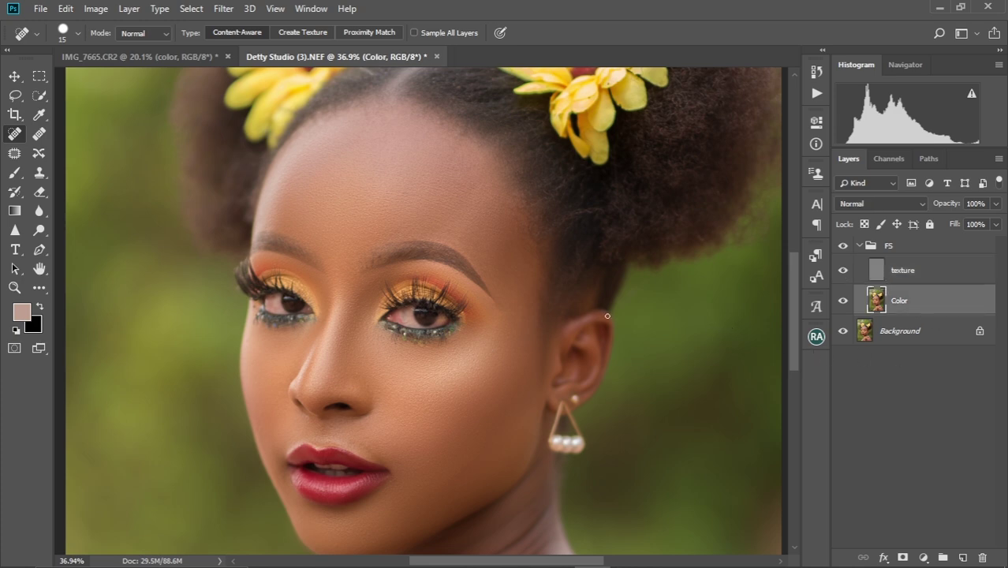
{"action": "scroll", "coordinate": [465, 298], "scroll_direction": "up", "scroll_amount": 2}
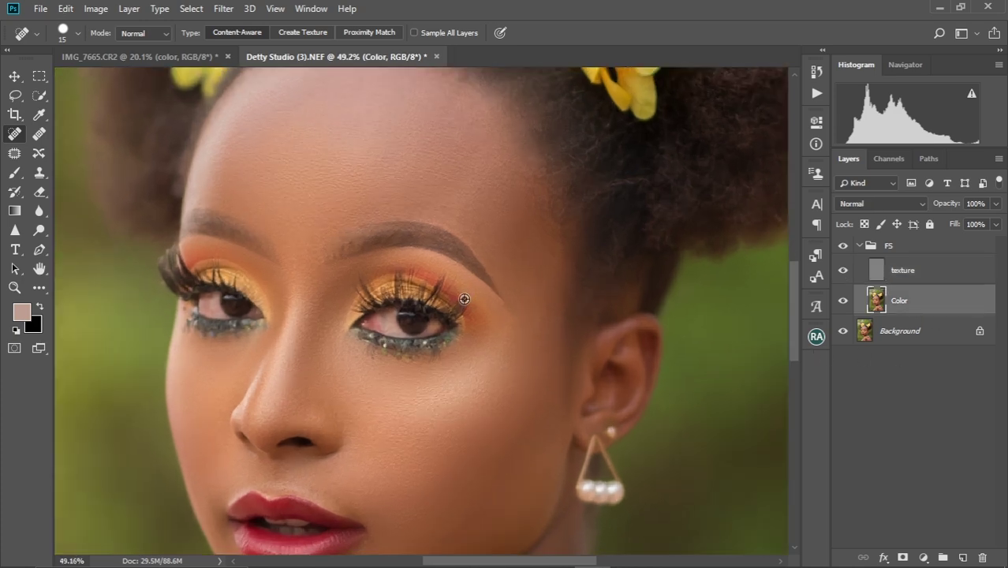
{"action": "scroll", "coordinate": [465, 298], "scroll_direction": "up", "scroll_amount": 3}
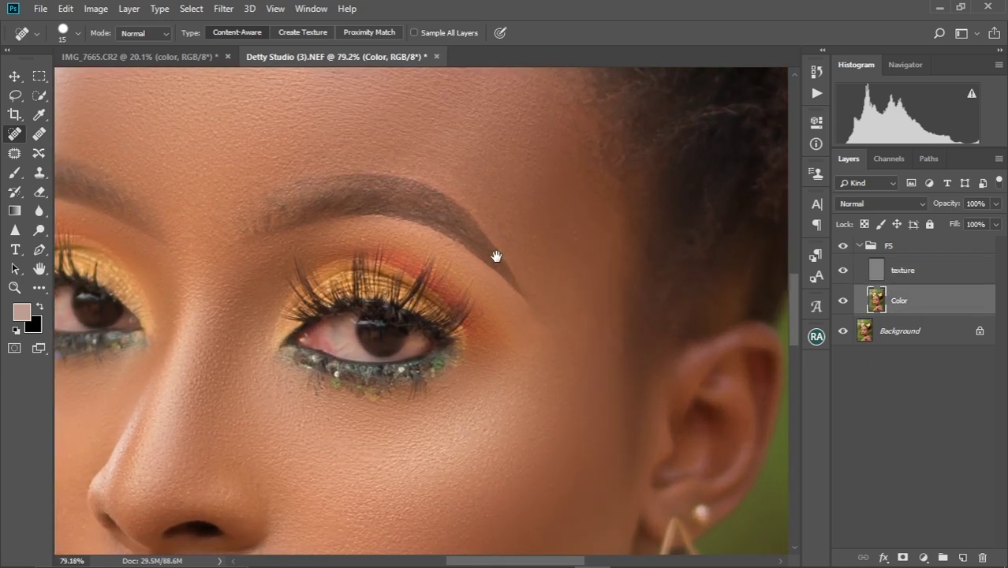
{"action": "scroll", "coordinate": [517, 421], "scroll_direction": "down", "scroll_amount": 5}
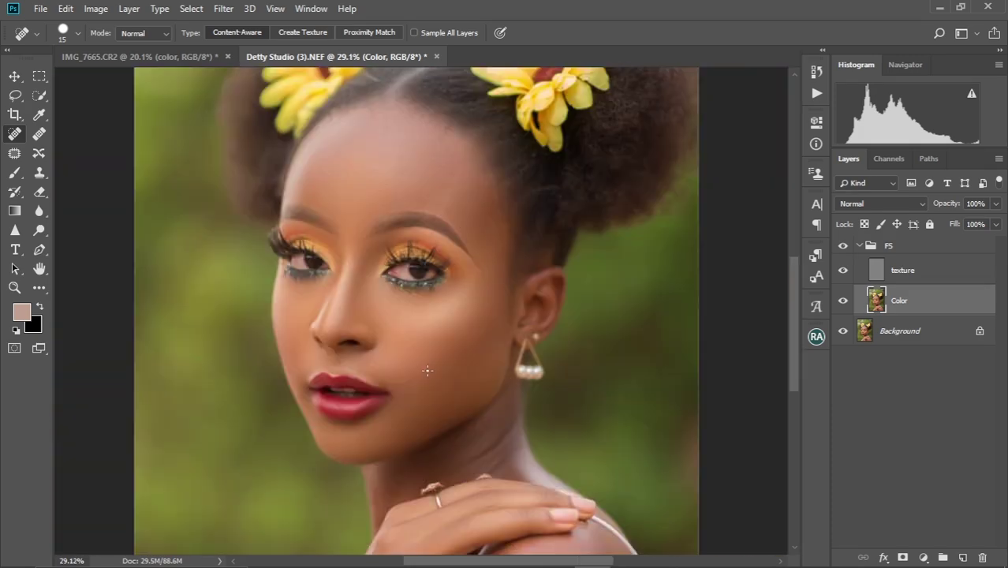
{"action": "scroll", "coordinate": [426, 370], "scroll_direction": "up", "scroll_amount": 4}
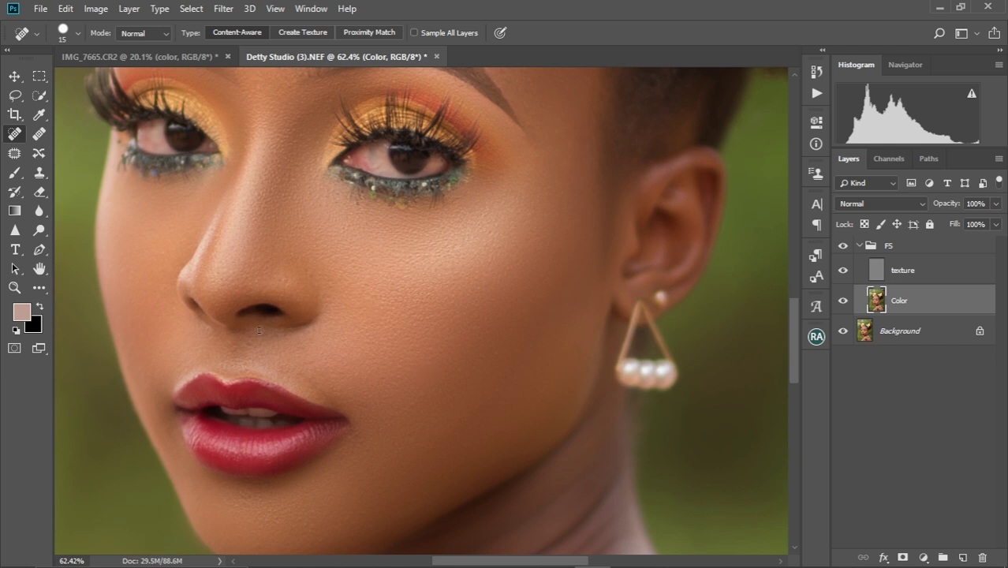
{"action": "key", "text": "b"}
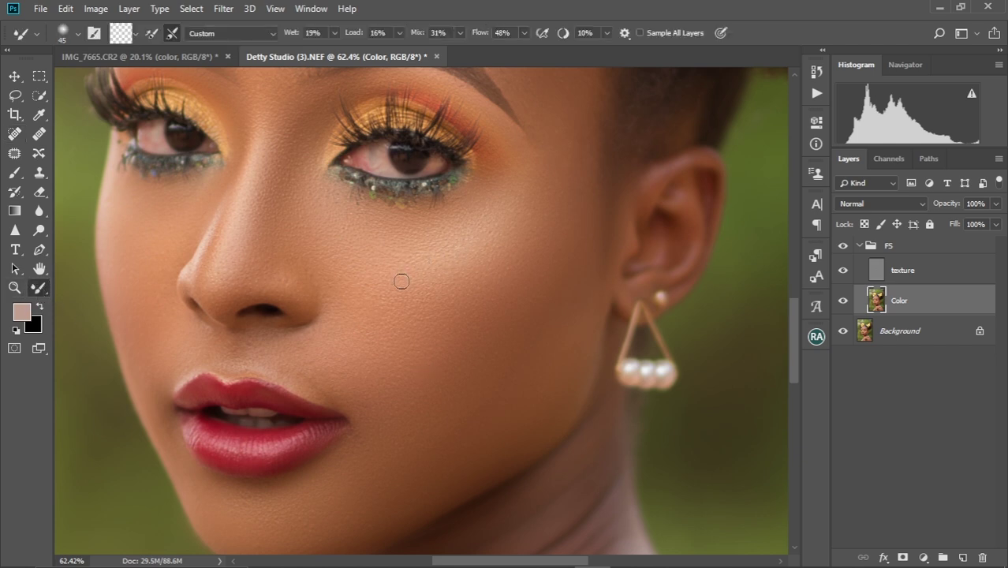
{"action": "key", "text": "bracketright"}
{"action": "key", "text": "bracketright"}
{"action": "key", "text": "bracketright"}
{"action": "key", "text": "bracketright"}
{"action": "key", "text": "bracketright"}
{"action": "key", "text": "bracketright"}
{"action": "key", "text": "bracketright"}
{"action": "key", "text": "bracketright"}
{"action": "key", "text": "bracketright"}
{"action": "key", "text": "ctrl+minus"}
{"action": "key", "text": "ctrl+0"}
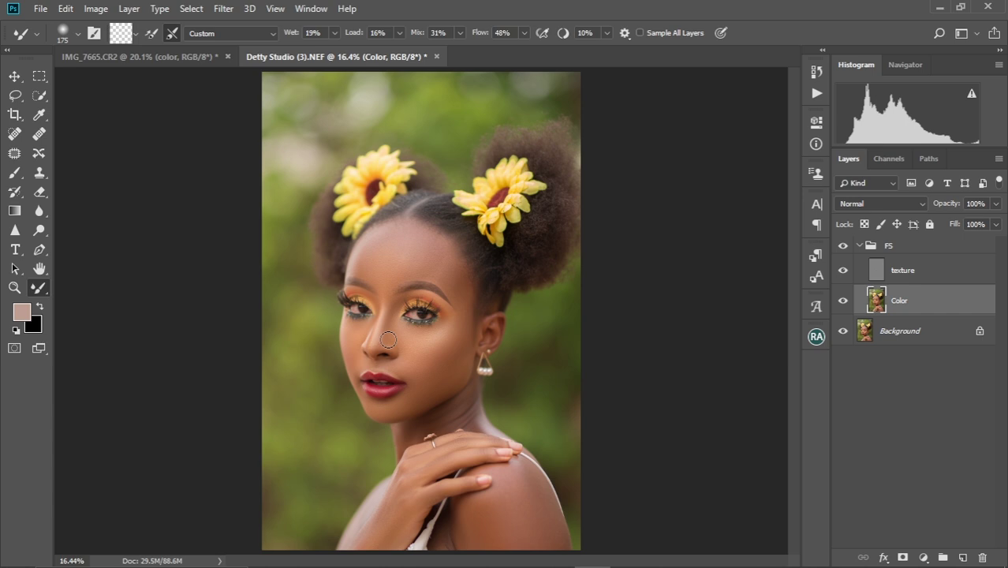
{"action": "scroll", "coordinate": [388, 339], "scroll_direction": "up", "scroll_amount": 5}
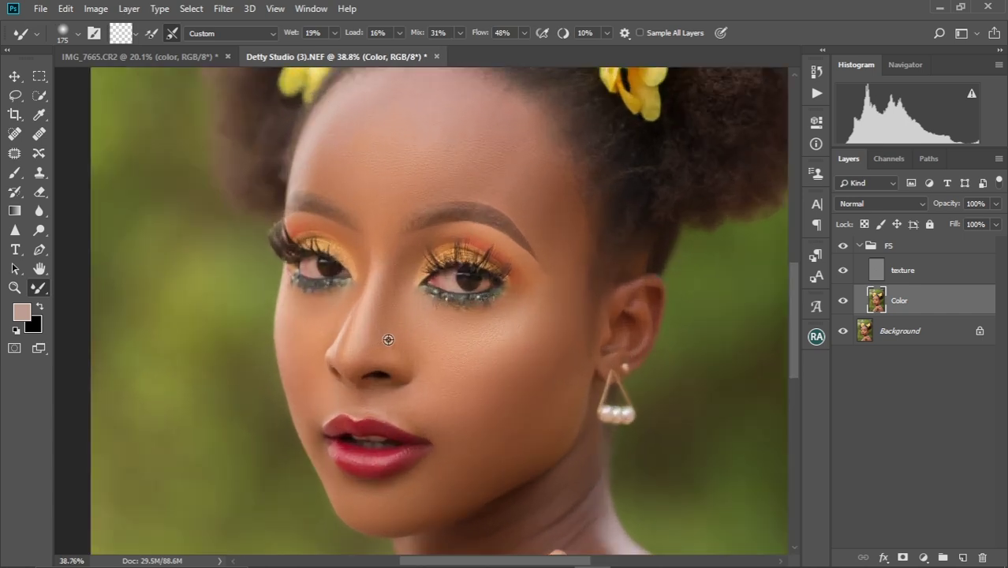